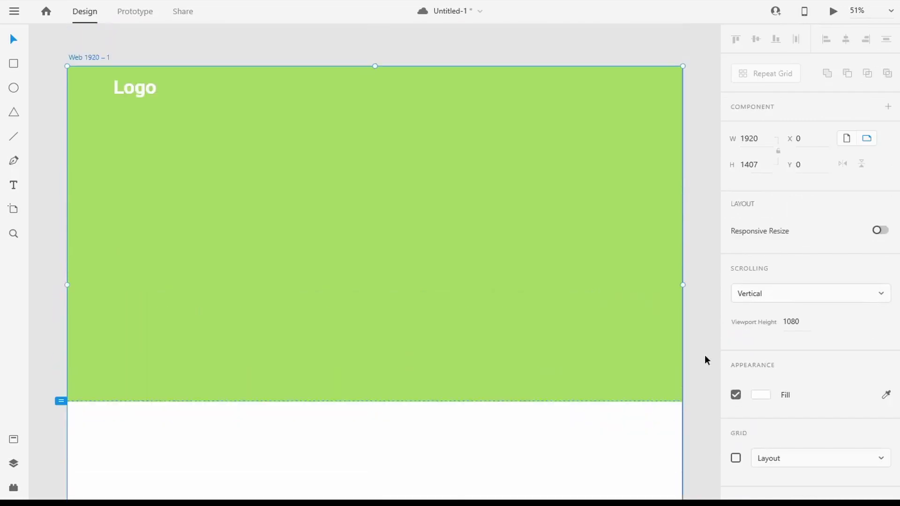
Add a text object reading "Home" in the header, to the right of the Logo.
left_click(457, 84)
type("Ho")
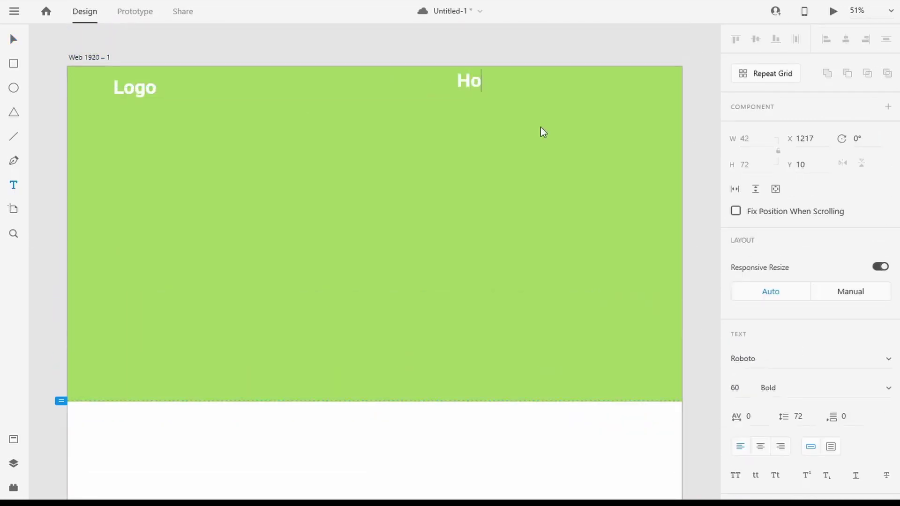
type("me P")
key("BackSpace")
key("BackSpace")
Set the Home text to size 33 with the Regular weight.
key("ctrl+a")
scroll(774, 304, "down", 3)
left_click(743, 244)
type("36")
key("Return")
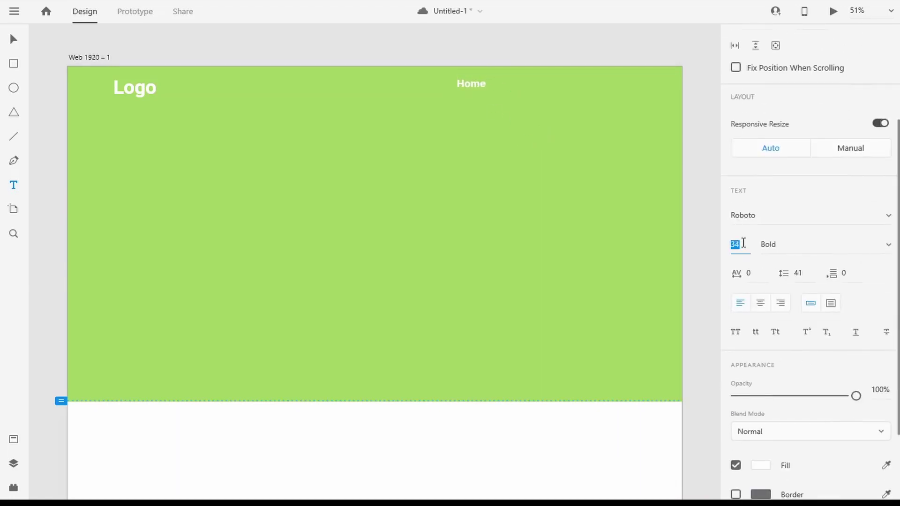
left_click(889, 248)
left_click(851, 219)
left_click(877, 243)
left_click(825, 223)
Duplicate the Home text three times in a row along the header, aligned with the Logo.
left_click_drag(462, 86, 506, 86)
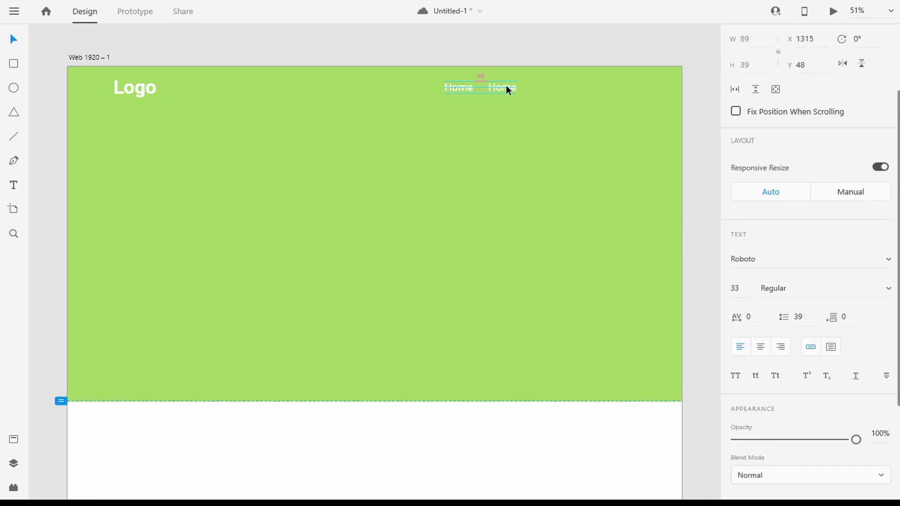
left_click(497, 115)
left_click(500, 88)
left_click(546, 98)
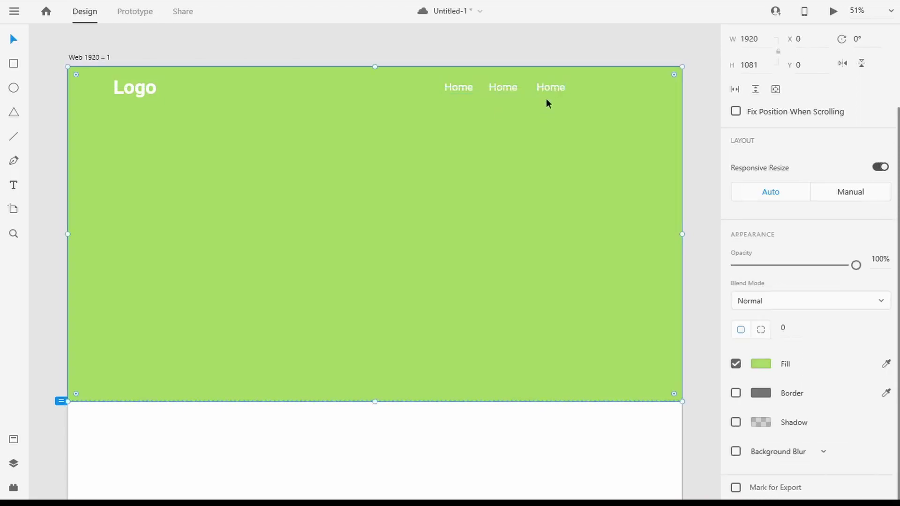
left_click(547, 87)
left_click_drag(547, 87, 637, 88)
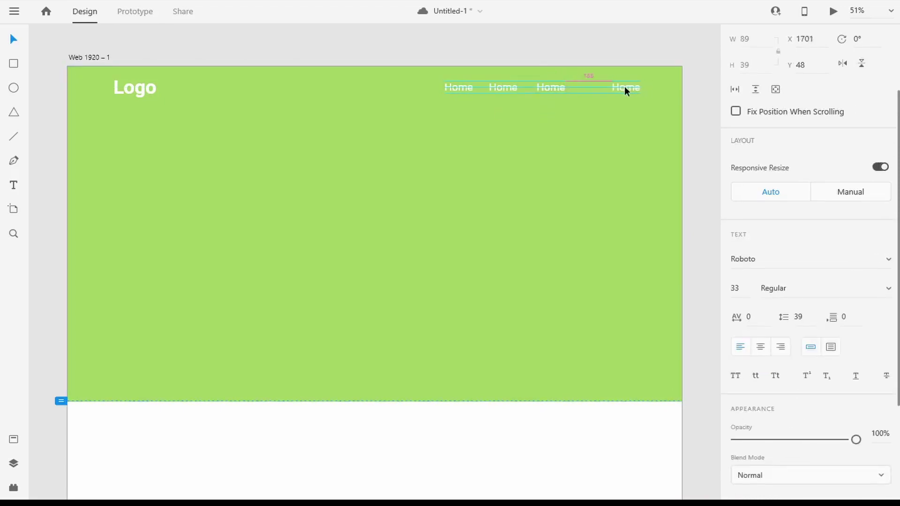
Change the three copies to read About, Shop and Contact, and space the four navigation items evenly.
type("Contact")
left_click_drag(555, 90, 563, 89)
type("Shop")
key("Escape")
double_click(511, 89)
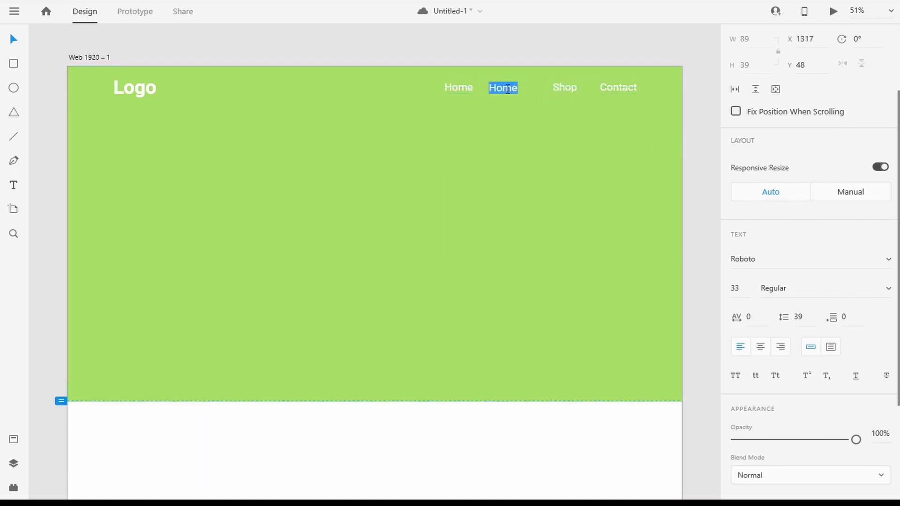
type("About")
key("Escape")
left_click_drag(466, 88, 461, 85)
left_click(691, 110)
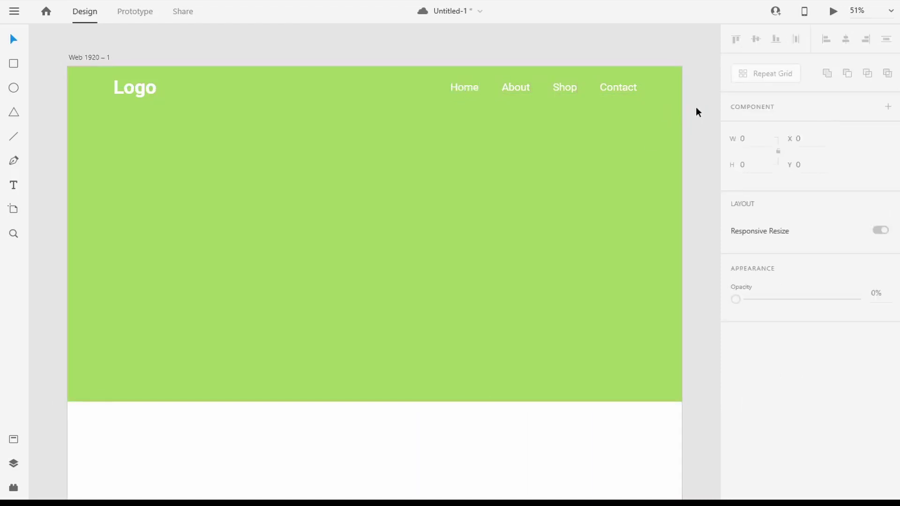
Draw a thin rectangle about 155 by 21 across the lower part of the Home text and remove its border.
left_click_drag(439, 88, 488, 95)
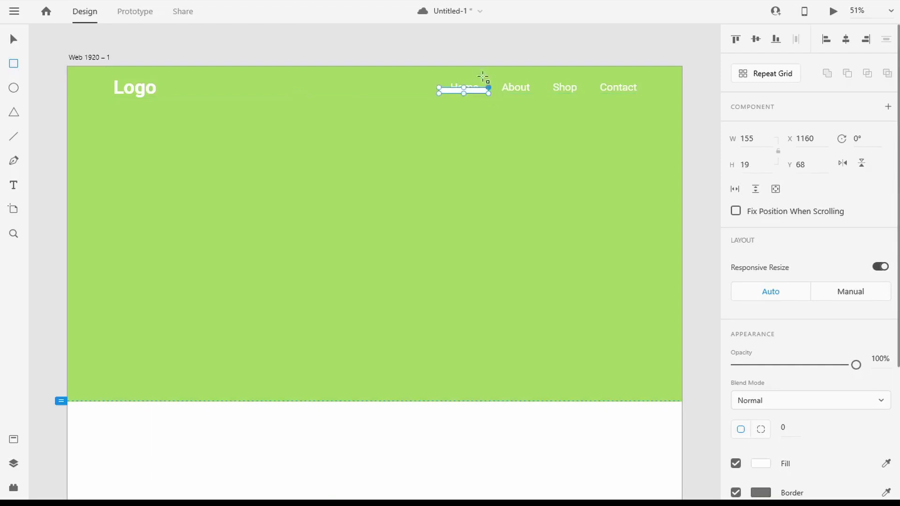
scroll(481, 81, "up", 6)
scroll(749, 353, "down", 3)
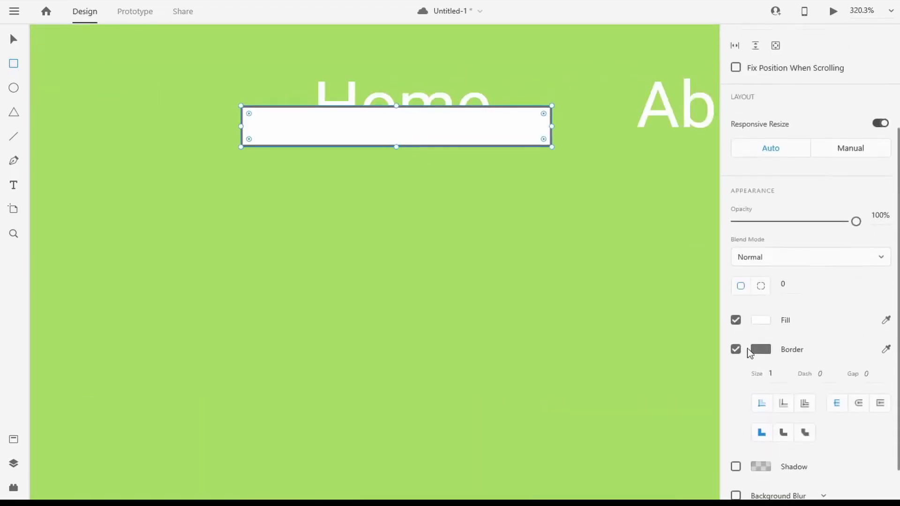
left_click(748, 349)
Copy the high yellow colour code from the Notepad file and fill the rectangle with #F68E0F.
key("alt+Tab")
double_click(603, 141)
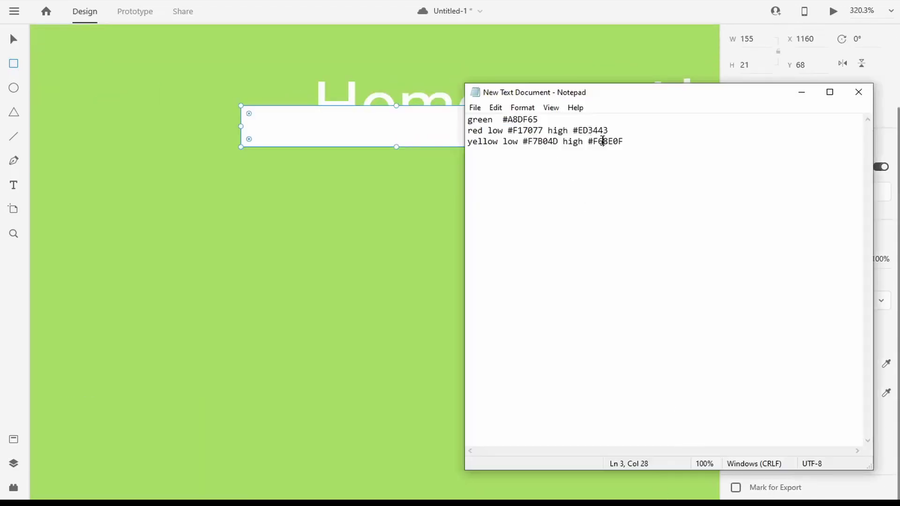
left_click(801, 92)
left_click(764, 364)
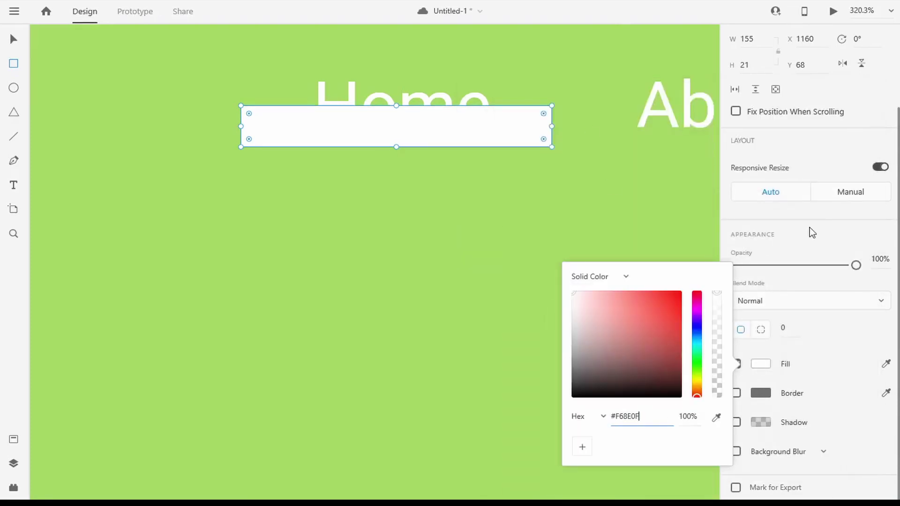
key("Return")
Bring the Home text in front of the orange bar.
scroll(435, 176, "down", 2)
right_click(380, 209)
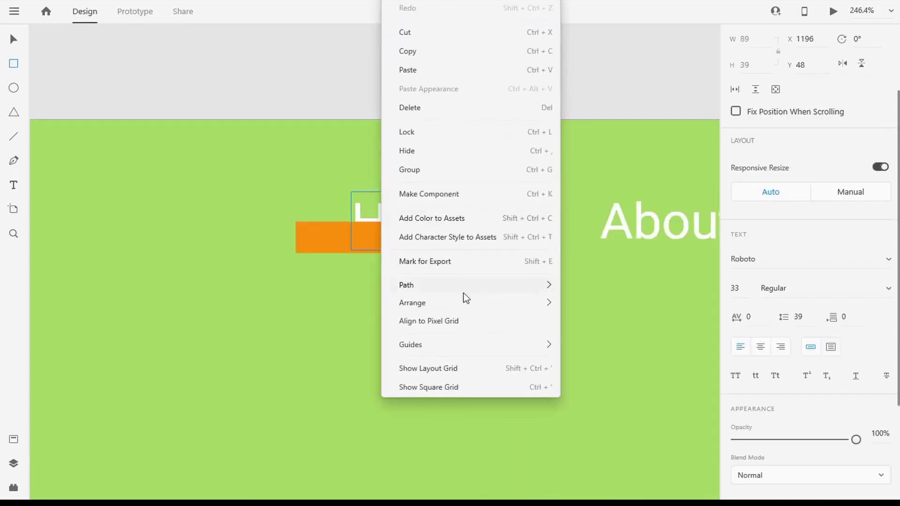
mouse_move(464, 302)
left_click(617, 303)
scroll(307, 239, "down", 5)
scroll(281, 246, "up", 3)
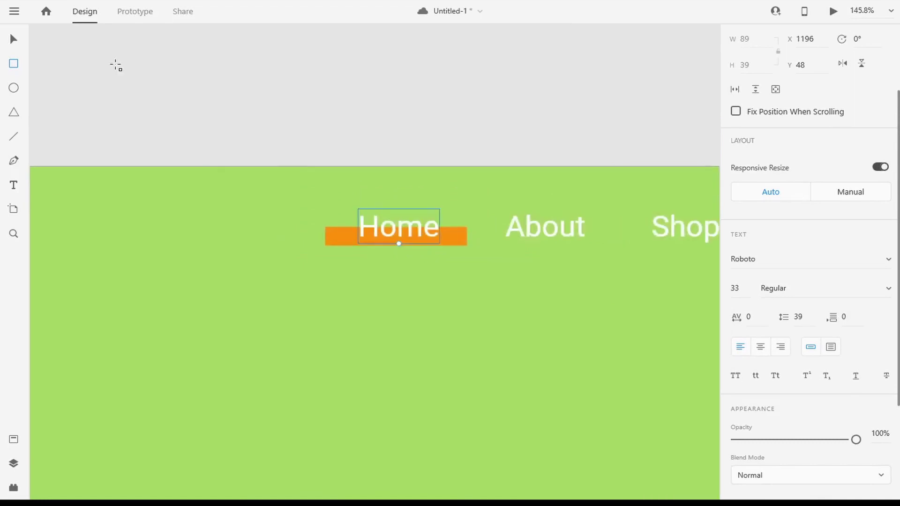
Centre the orange bar horizontally on the Home text.
left_click_drag(340, 237, 340, 239)
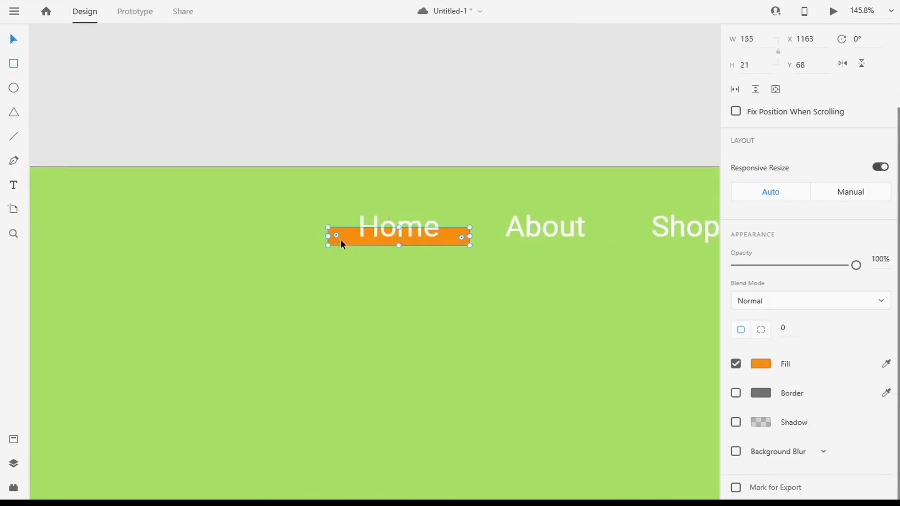
left_click(211, 266)
scroll(211, 266, "down", 5)
scroll(211, 265, "down", 3)
scroll(336, 299, "up", 2)
scroll(333, 319, "down", 1)
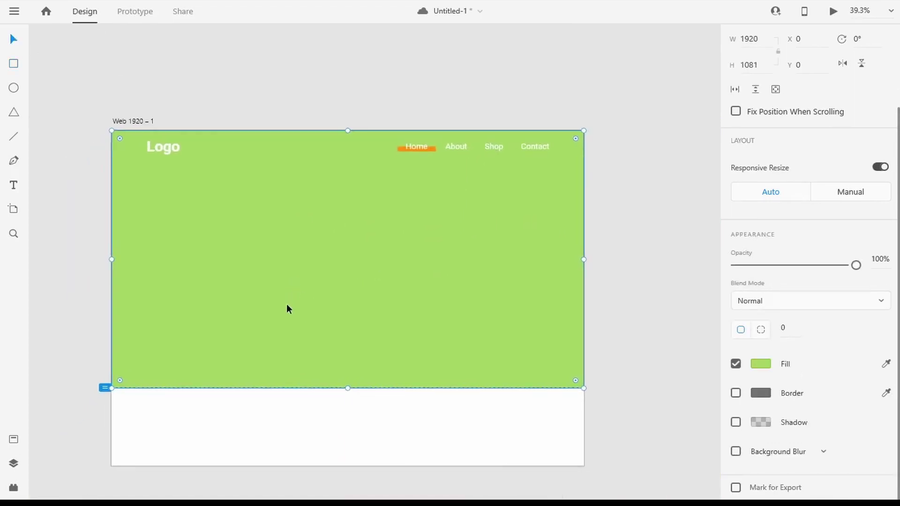
scroll(287, 305, "up", 2)
key("Escape")
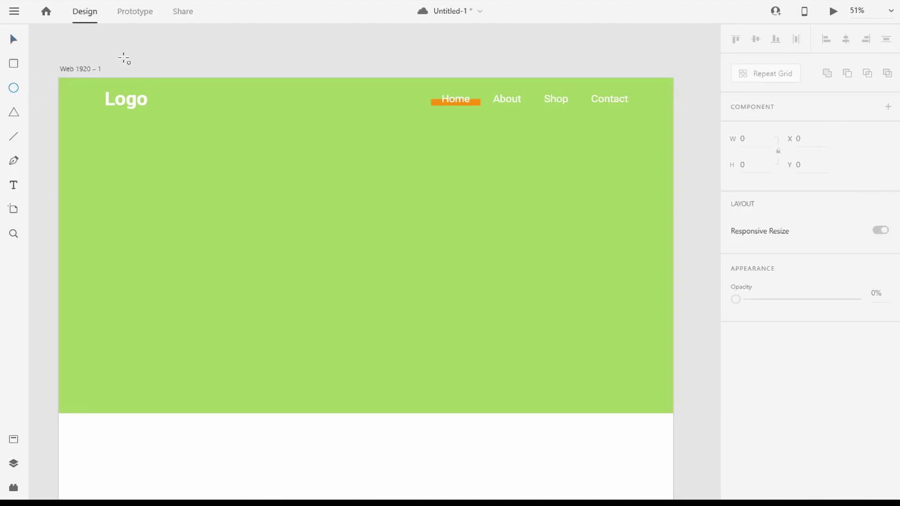
Draw a 2000 by 2000 circle and move it over the right side of the artboard.
scroll(124, 59, "down", 5)
left_click_drag(108, 74, 188, 227)
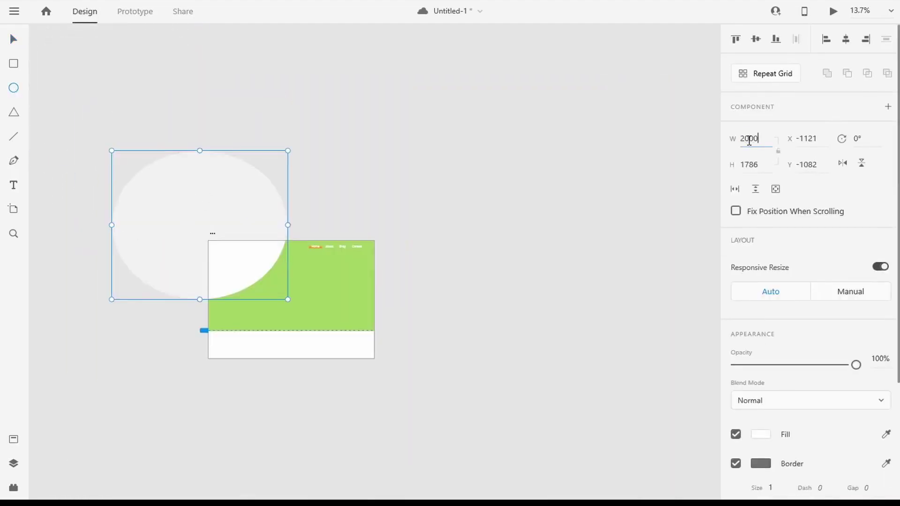
key("Tab")
type("2000")
key("Tab")
left_click(10, 37)
left_click_drag(194, 195, 370, 251)
Remove the large circle's fill and keep its border enabled.
scroll(763, 314, "down", 3)
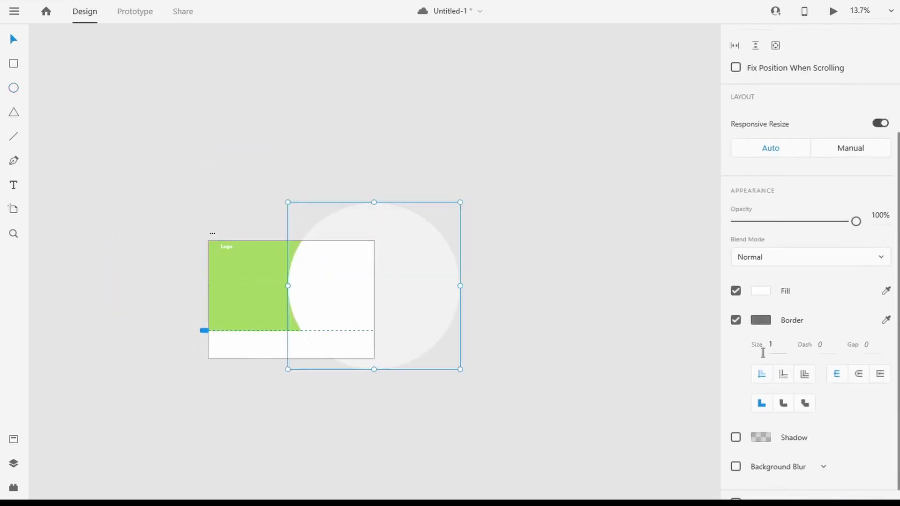
left_click(736, 320)
left_click(735, 393)
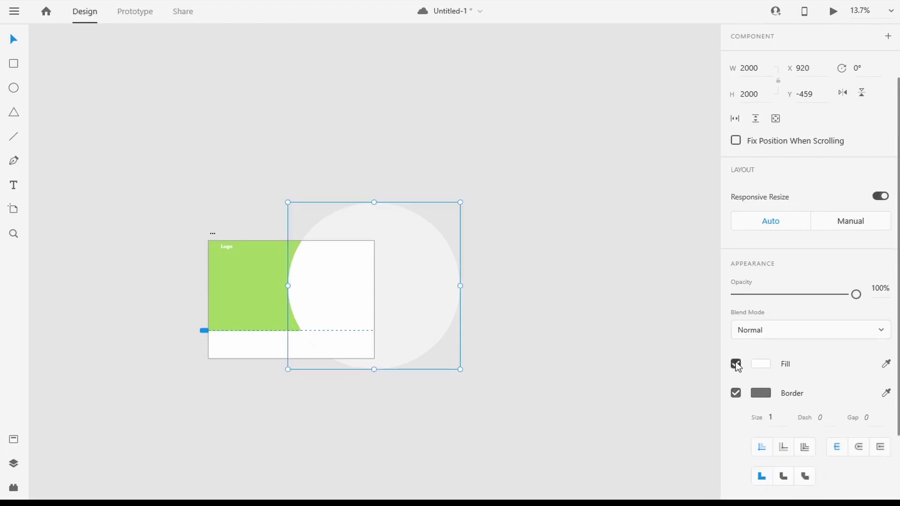
left_click(736, 364)
Increase the circle's border size to 251 to make a thick ring.
left_click(772, 417)
type("35")
key("Return")
key("Up")
key("Up")
key("Up")
key("Up")
key("Up")
key("Up")
key("Up")
key("Up")
key("Up")
key("Up")
key("Up")
key("Up")
key("Up")
key("Up")
key("Up")
key("Up")
key("Up")
key("Up")
key("Up")
key("Up")
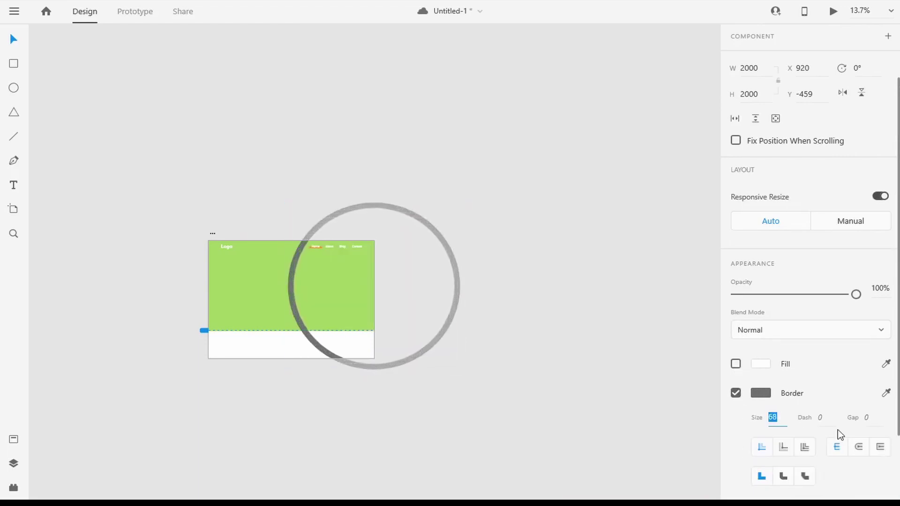
key("shift+Up")
key("shift+Up")
key("shift+Up")
key("shift+Up")
key("shift+Up")
key("shift+Up")
key("shift+Up")
key("Up")
key("Up")
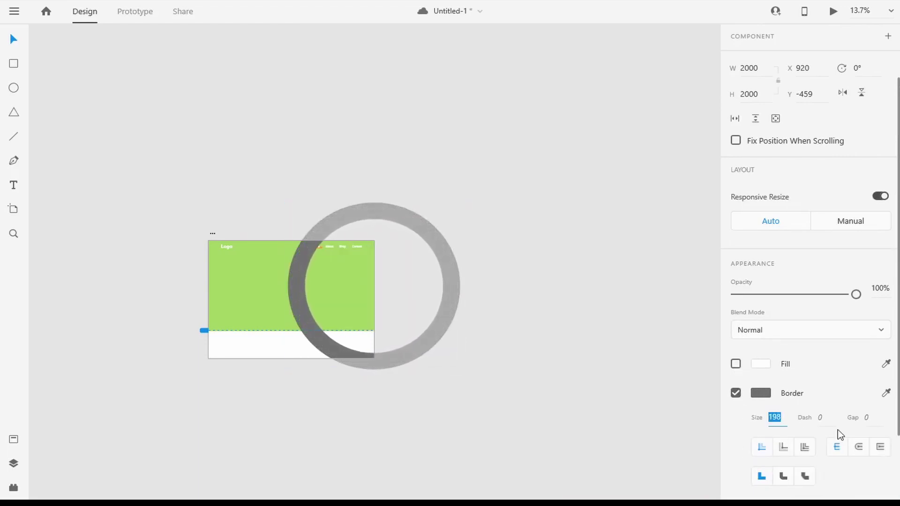
key("shift+Up")
key("Up")
key("Up")
key("Up")
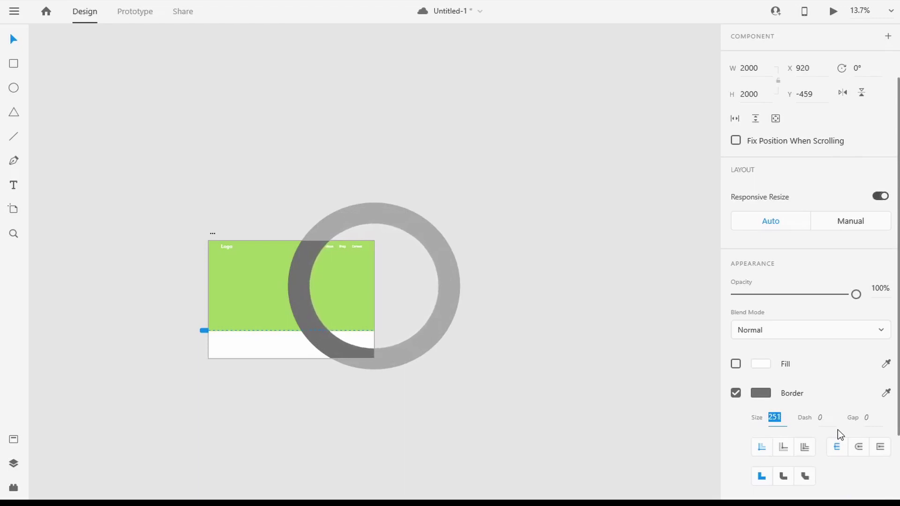
Reduce the ring's opacity to 7% and move it right to X 1050, Y -446.
left_click_drag(855, 294, 744, 297)
scroll(320, 296, "up", 5)
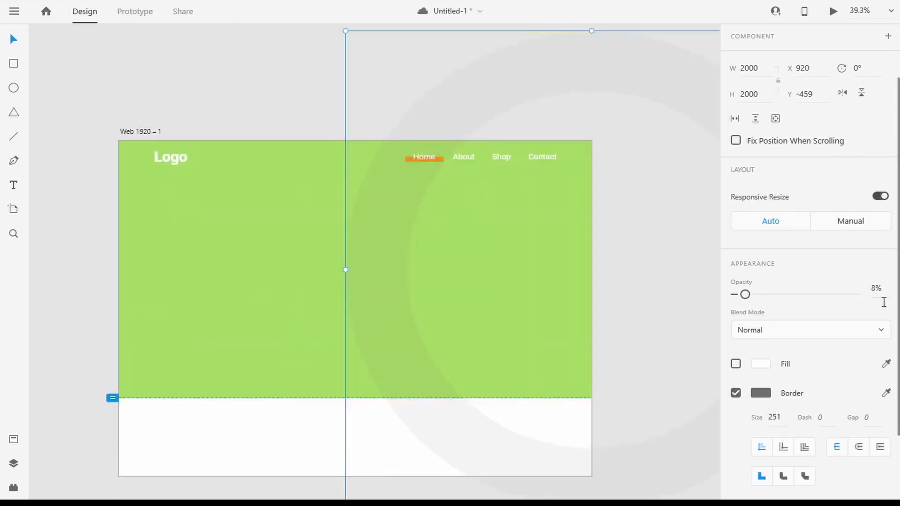
key("Down")
left_click_drag(386, 274, 415, 276)
left_click(638, 275)
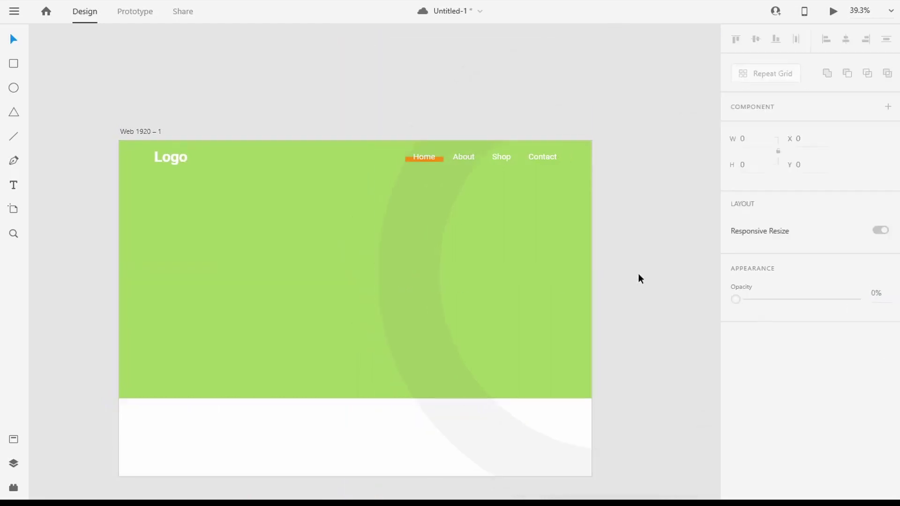
Bring the orange bar in front of the ring.
left_click(418, 159)
left_click(416, 156)
left_click(417, 155)
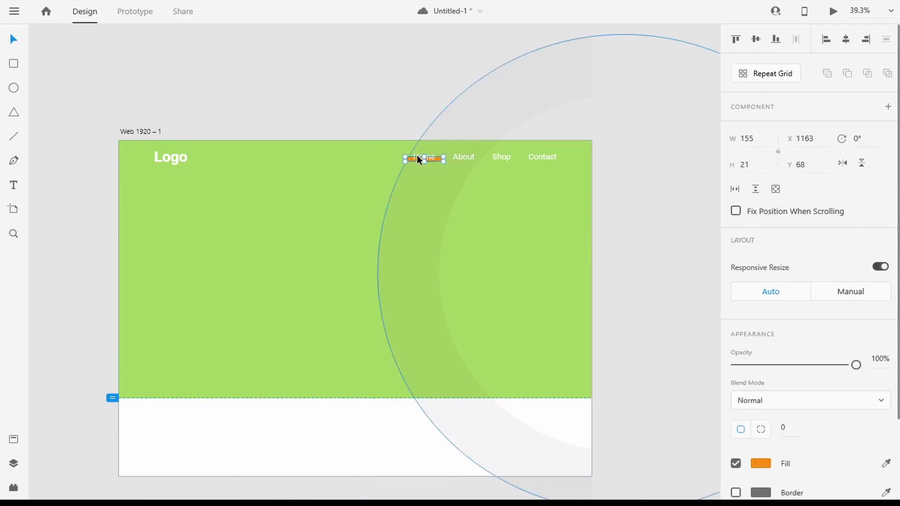
right_click(417, 155)
mouse_move(515, 283)
left_click(623, 302)
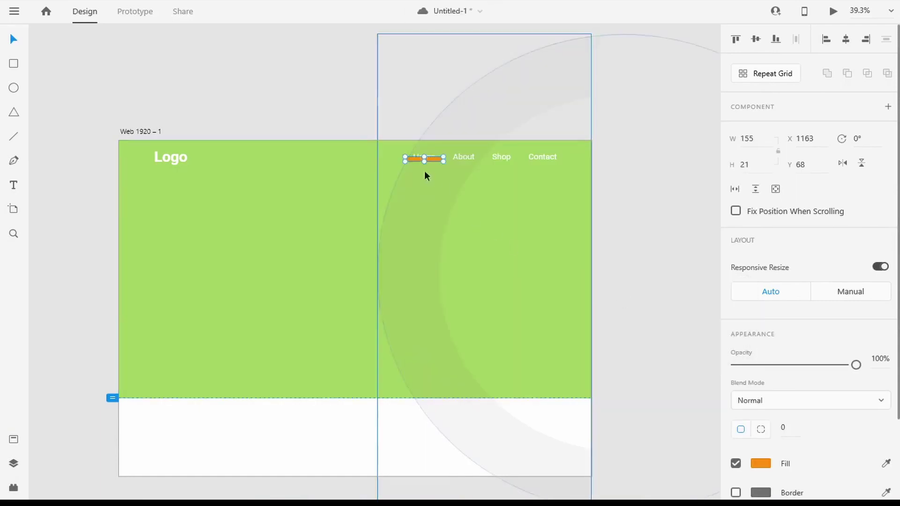
Bring the Home text to the front, above the orange bar and the ring.
scroll(417, 153, "up", 5)
left_click(418, 155)
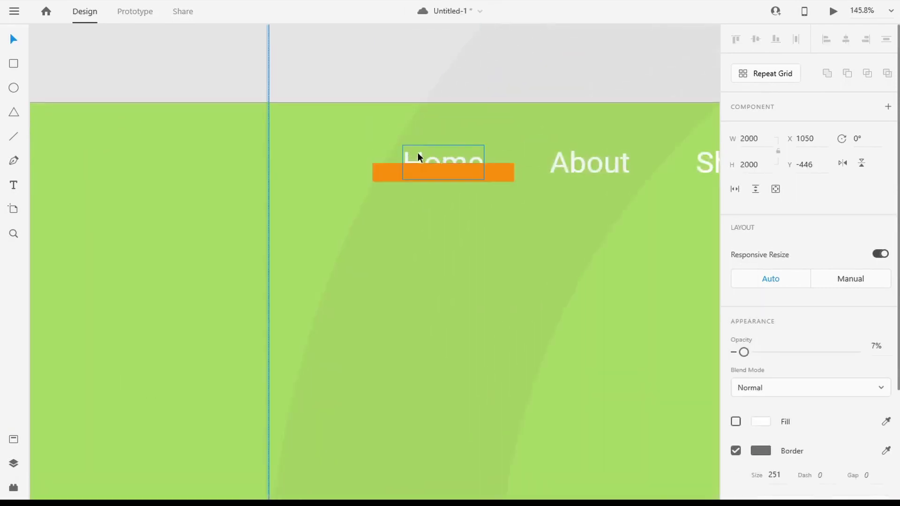
left_click(418, 152)
right_click(417, 152)
mouse_move(503, 305)
left_click(638, 304)
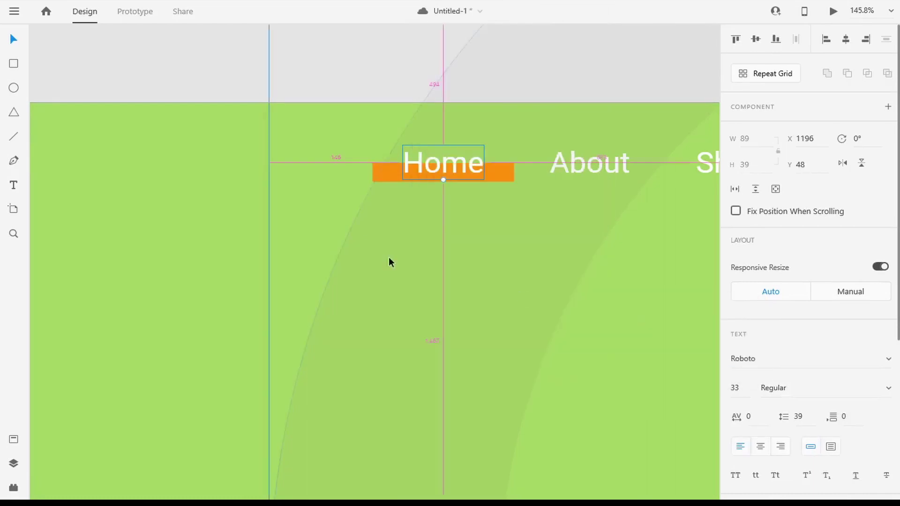
Bring the About text to the front, above the ring.
scroll(389, 262, "down", 5)
scroll(451, 310, "up", 5)
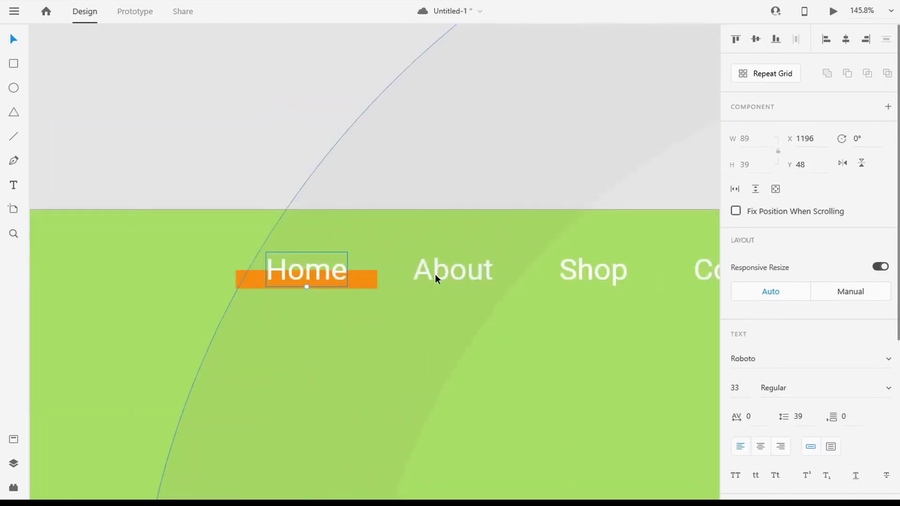
left_click(446, 274)
right_click(448, 273)
mouse_move(517, 304)
left_click(663, 306)
scroll(496, 312, "down", 5)
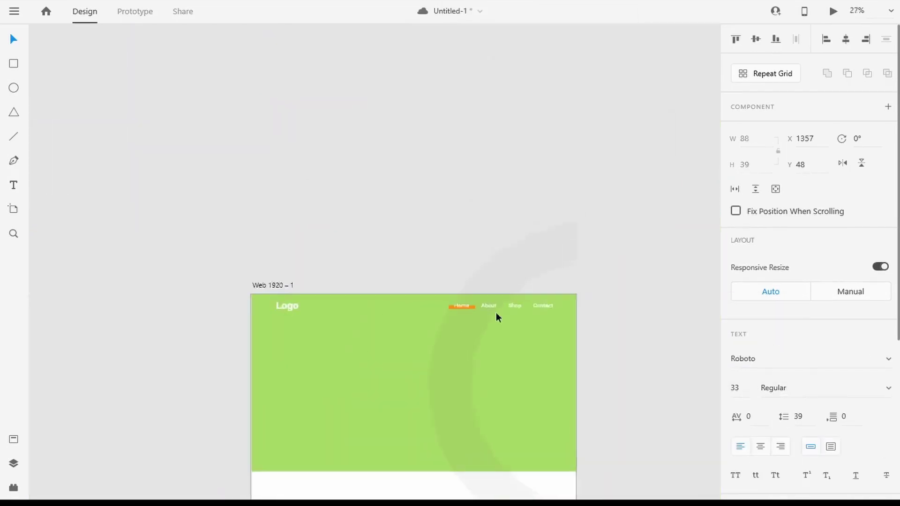
scroll(409, 415, "up", 4)
key("Escape")
Duplicate the Logo text below the original and change the copy to "Organic Fresh Veggies" on two lines.
scroll(532, 307, "down", 3)
left_click_drag(490, 331, 357, 313)
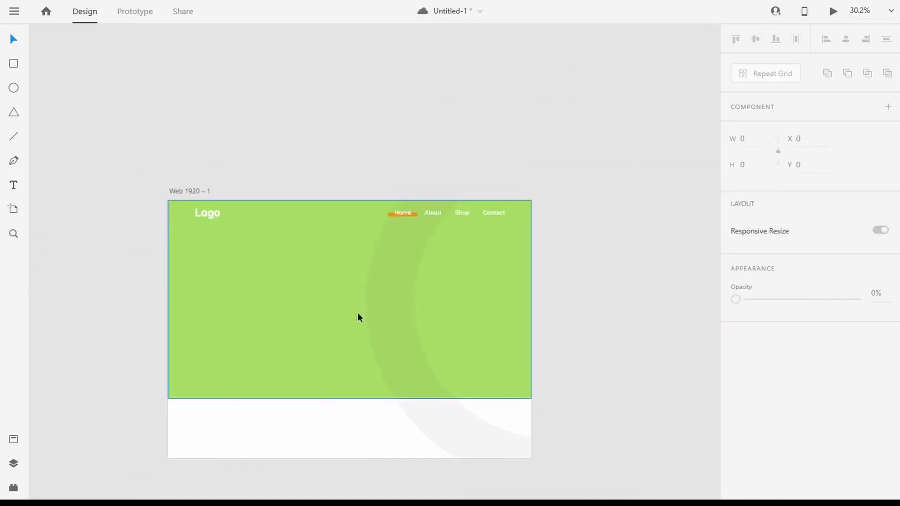
left_click(207, 214)
left_click_drag(207, 215, 207, 269)
double_click(207, 268)
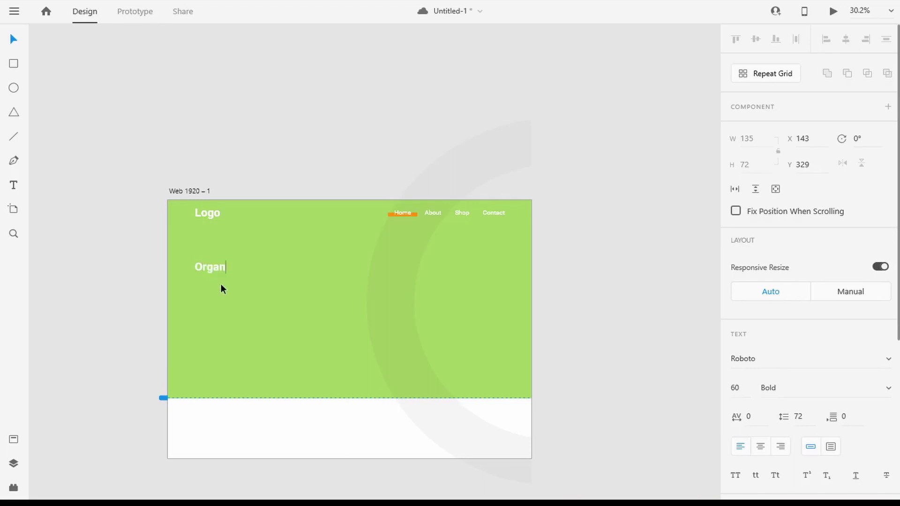
type("Organic Fresh")
key("Return")
Set the Organic Fresh Veggies heading to size 100.
key("ctrl+a")
left_click(738, 388)
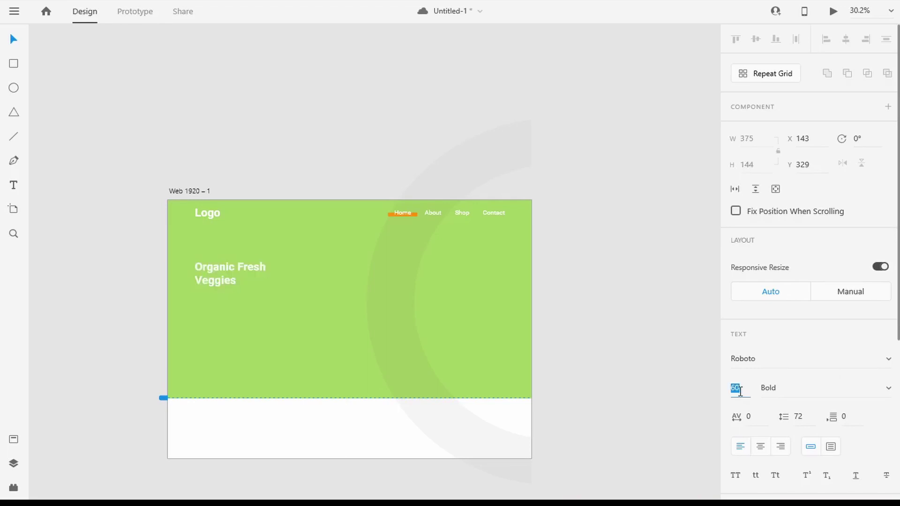
type("96")
key("Return")
key("Up")
key("Up")
key("Up")
key("Up")
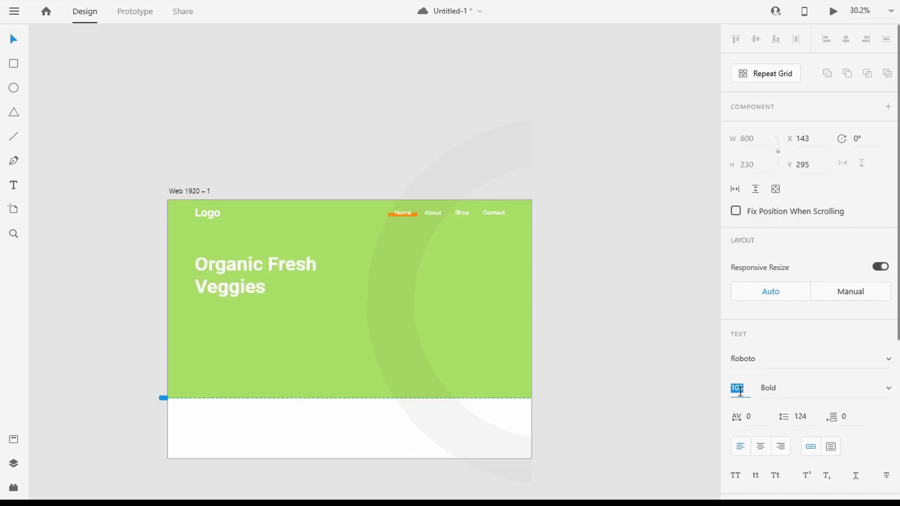
key("Escape")
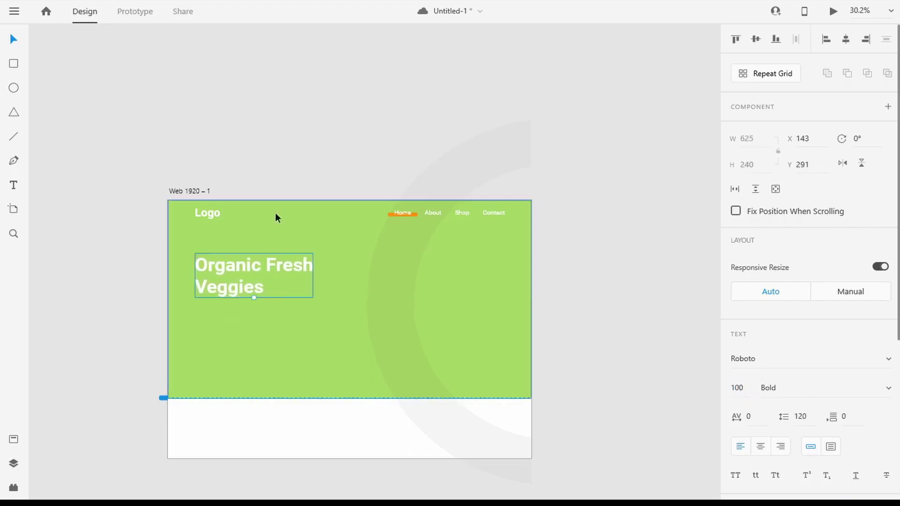
Draw a white rounded rectangle button about 260 × 85 below the hero heading, with corner radius 43, left-aligned with the heading.
left_click(225, 324)
scroll(209, 330, "up", 3)
left_click(14, 63)
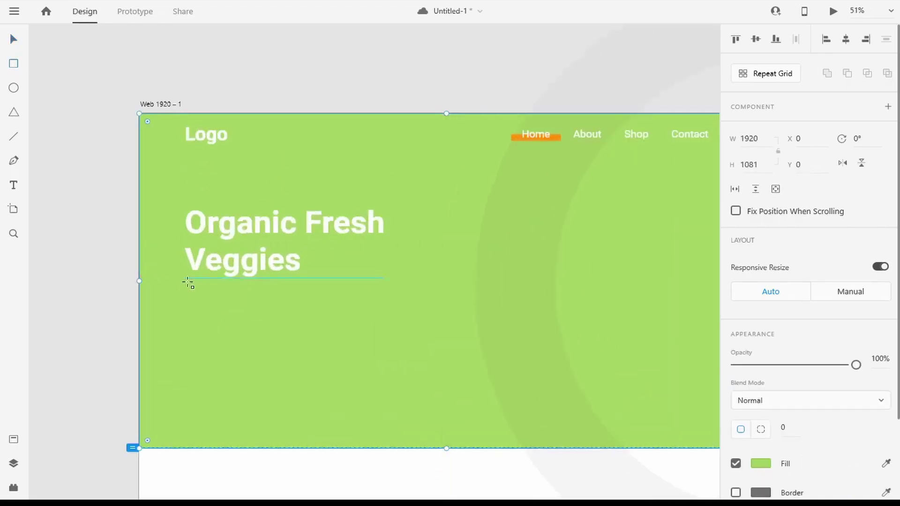
mouse_move(188, 285)
left_mouse_down()
mouse_move(271, 311)
mouse_move(230, 307)
left_mouse_up()
left_click(12, 37)
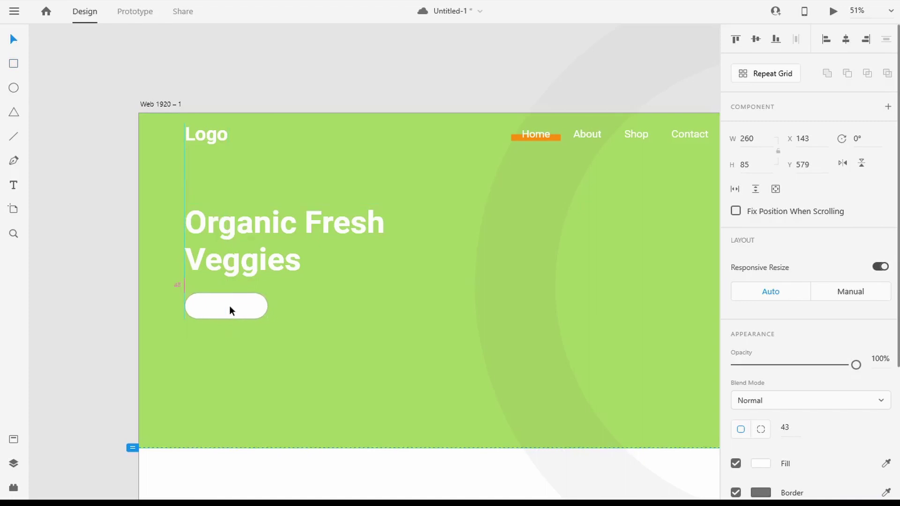
Duplicate the About menu text beside the white button and change the copy to "Shop now".
left_click(281, 306)
left_click(581, 133)
left_click_drag(584, 131, 290, 291)
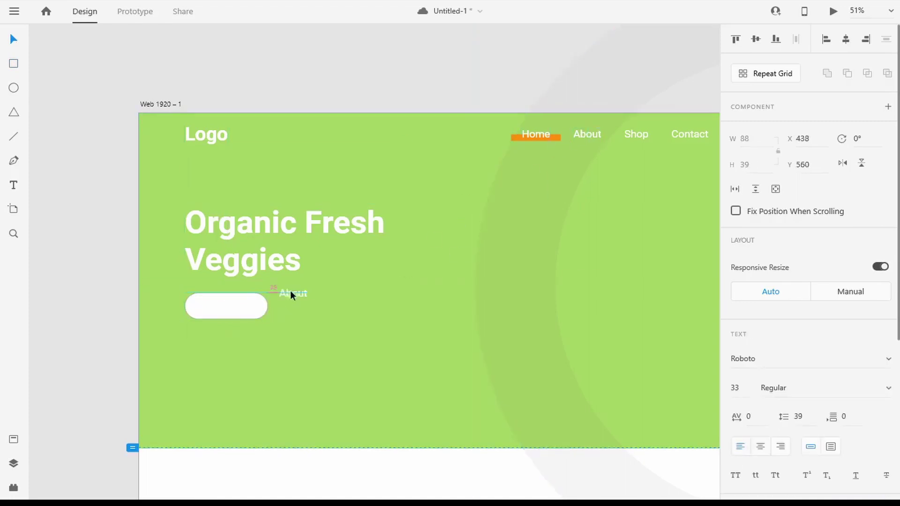
type("Shop now")
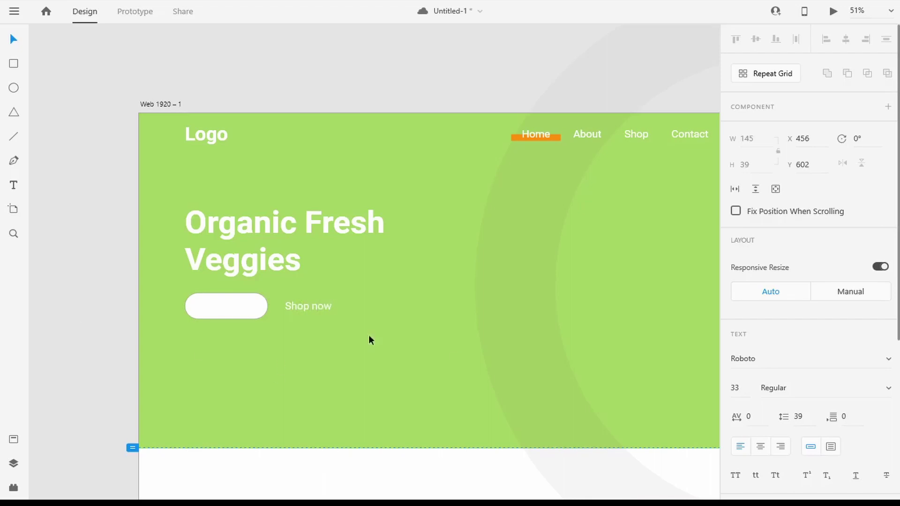
Fill the rounded button with the orange sampled from the bar behind Home.
scroll(766, 422, "down", 5)
left_click(760, 463)
left_click(226, 305)
scroll(843, 416, "down", 1)
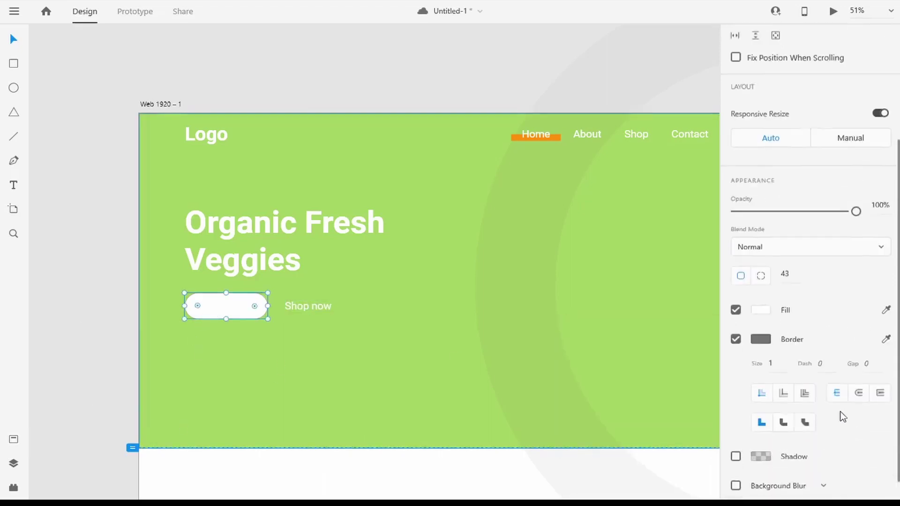
scroll(842, 416, "up", 1)
left_click(761, 347)
left_click(716, 401)
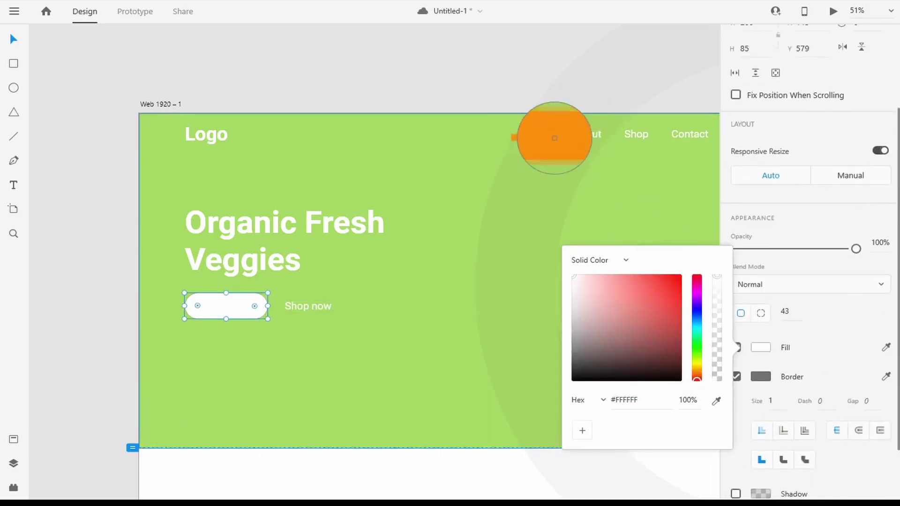
left_click(554, 136)
left_click(154, 336)
Centre the Shop now text on the orange button and remove the button's border.
left_click_drag(305, 306, 225, 306)
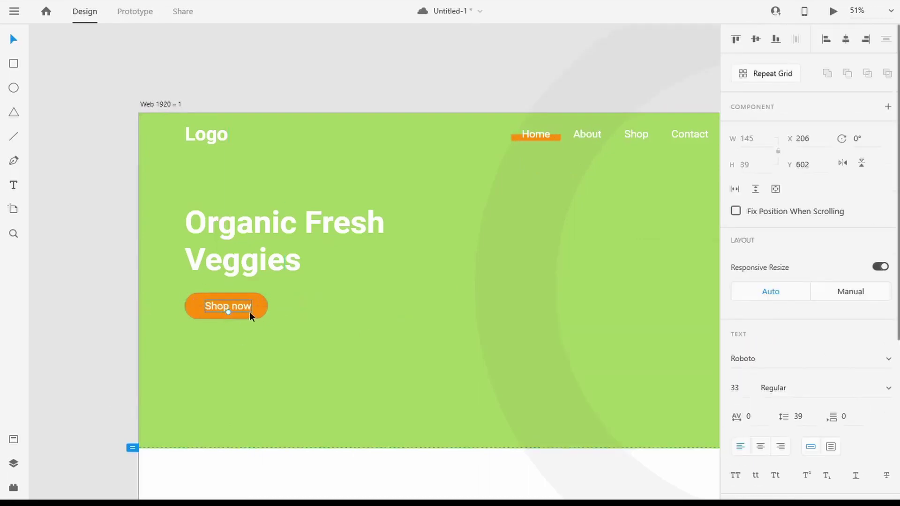
left_click(250, 312)
scroll(750, 413, "down", 2)
left_click(736, 421)
scroll(211, 327, "up", 3)
left_click(233, 291)
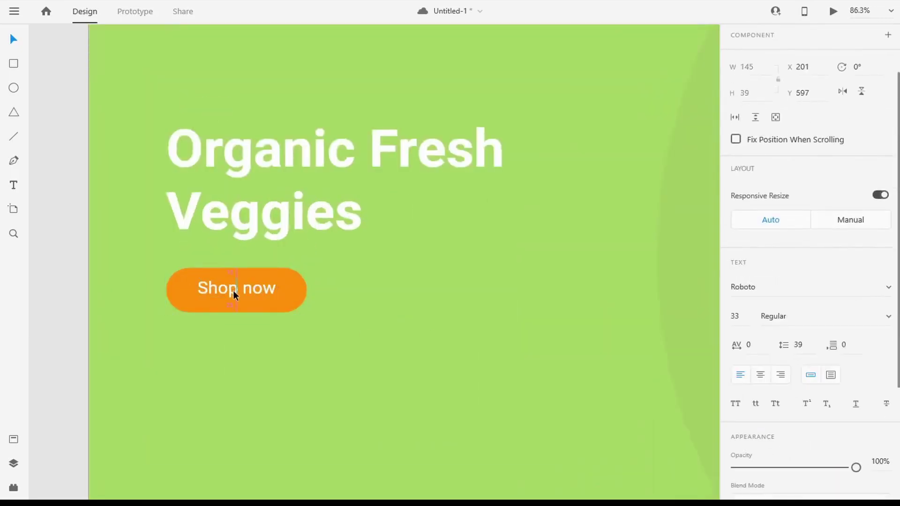
left_click_drag(228, 292, 227, 294)
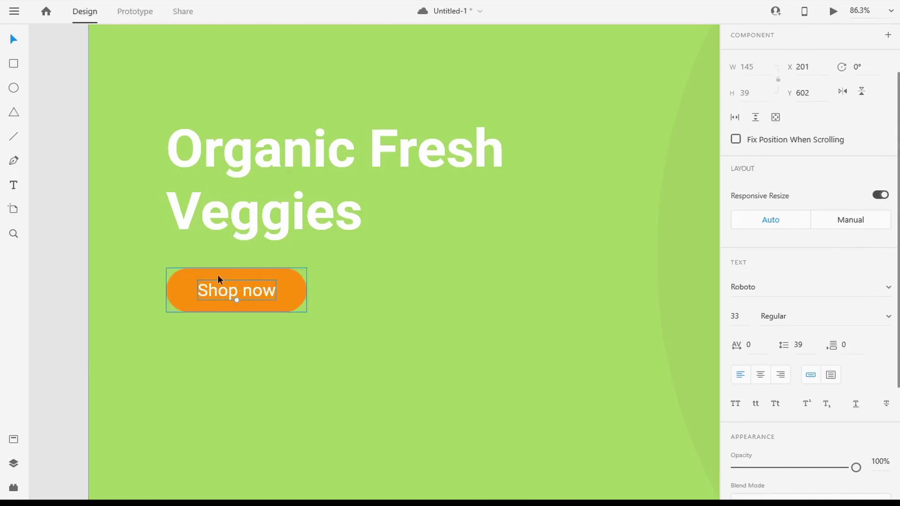
Draw a circle 414 wide over the hero heading's left side and set its height to 414.
left_click(360, 337)
scroll(426, 357, "down", 5)
left_click_drag(519, 385, 356, 375)
scroll(308, 373, "up", 2)
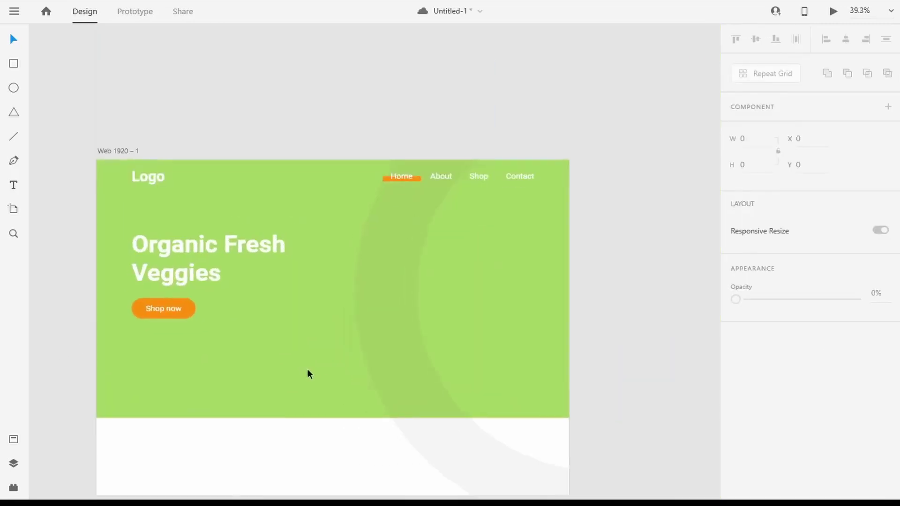
left_click_drag(301, 375, 336, 361)
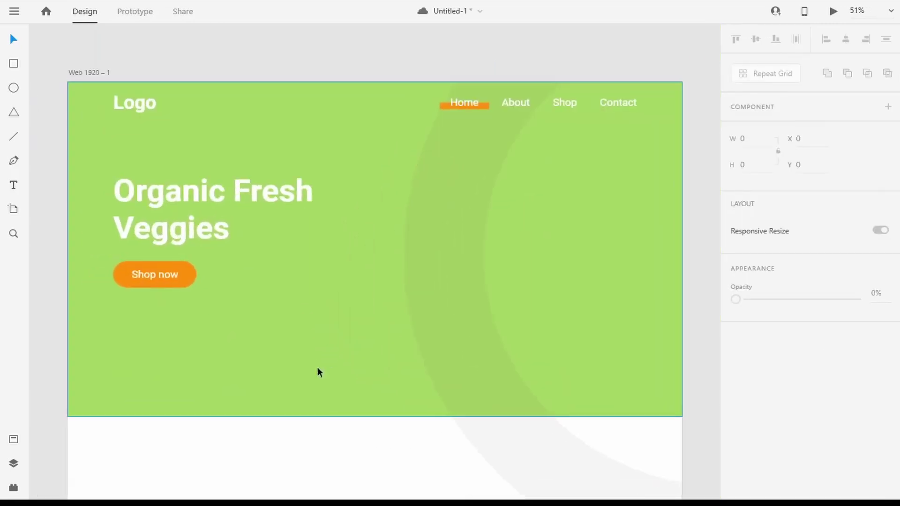
left_click(15, 90)
mouse_move(47, 165)
left_mouse_down()
mouse_move(87, 230)
mouse_move(180, 299)
left_mouse_up()
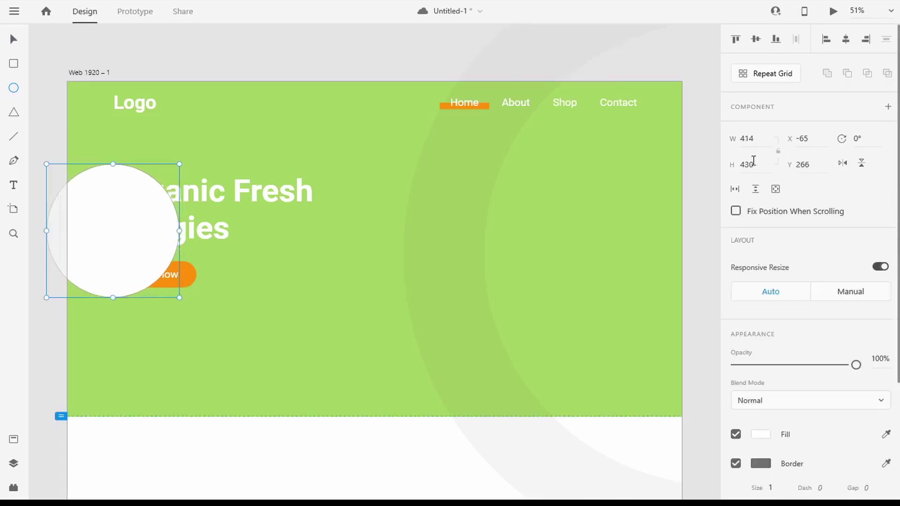
left_click(750, 165)
type("414")
key("Tab")
Remove the circle's border, fill it with black and lower its opacity to 6%.
scroll(764, 319, "down", 3)
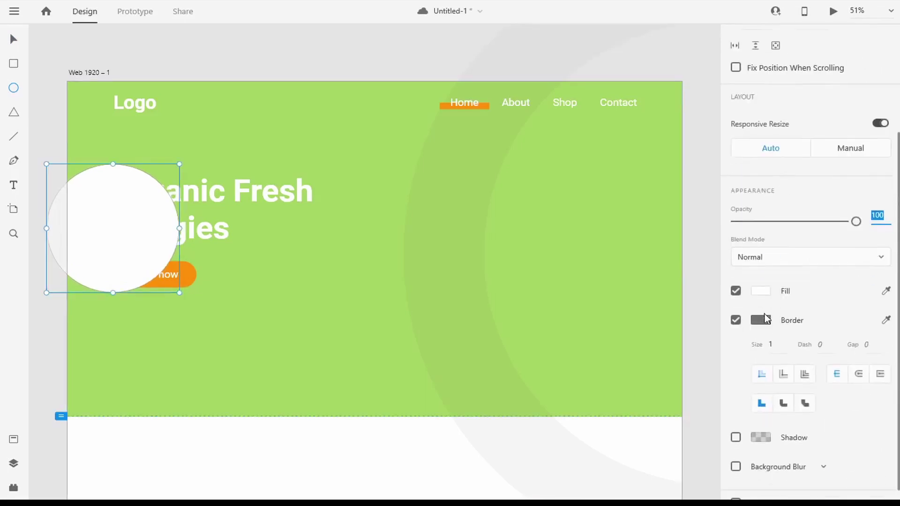
left_click(736, 321)
left_click(760, 364)
left_click_drag(651, 339, 651, 399)
left_click_drag(857, 294, 744, 300)
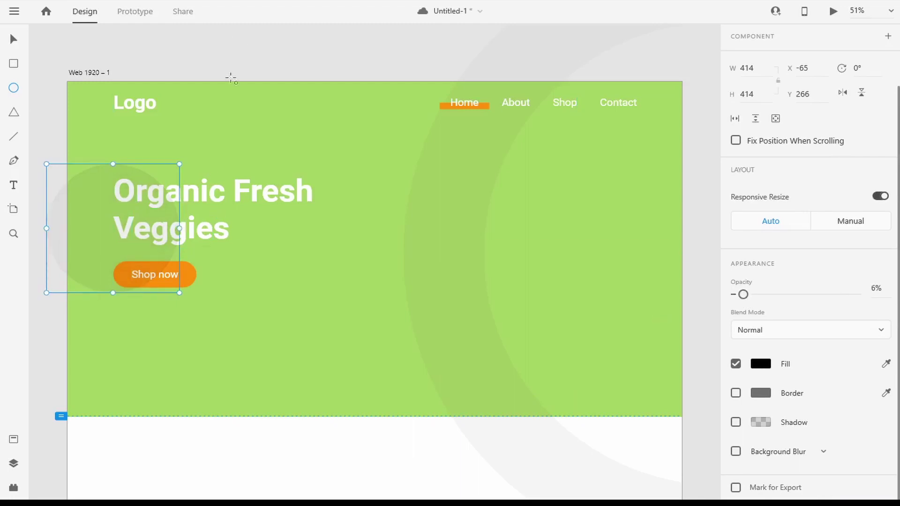
Bring the Organic Fresh Veggies heading and the Shop now text to the front, above the translucent circle.
left_click(13, 41)
left_click(232, 187)
right_click(203, 195)
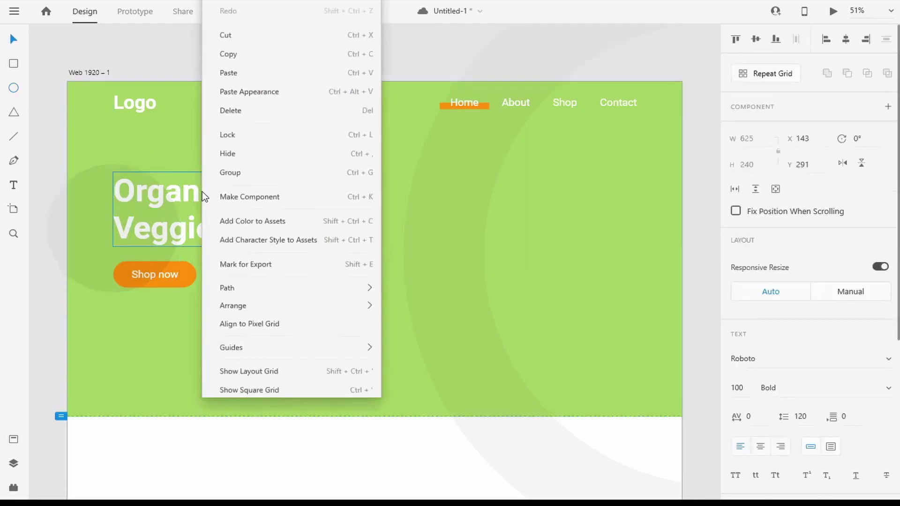
left_click(173, 277)
right_click(173, 276)
mouse_move(281, 302)
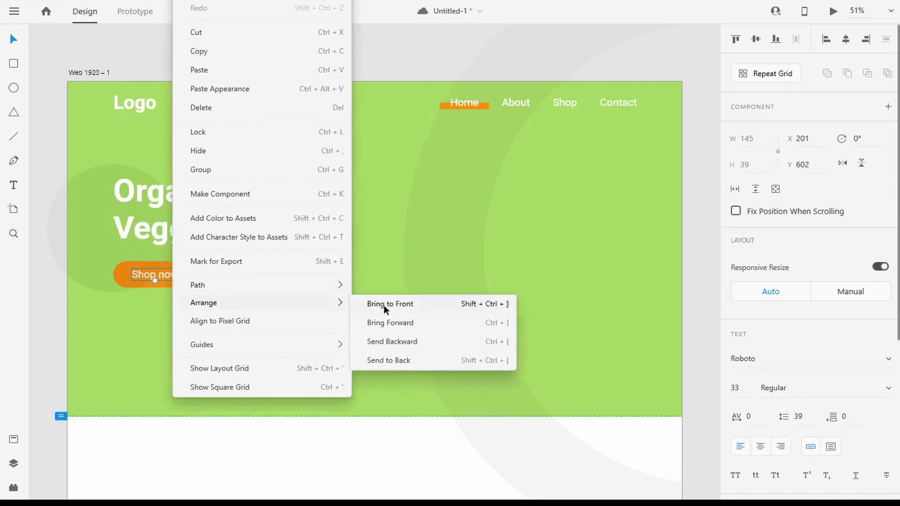
left_click(384, 305)
right_click(192, 268)
mouse_move(224, 289)
left_click(375, 298)
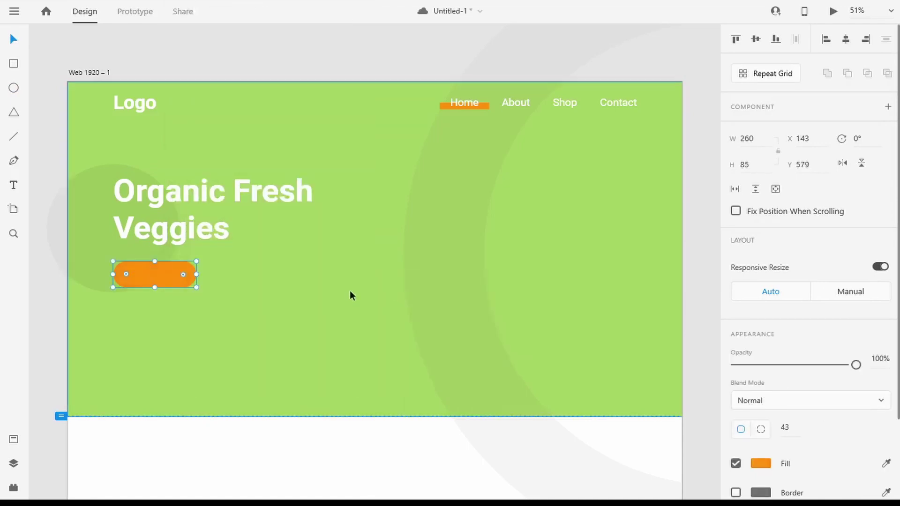
key("ctrl+z")
Bring the orange button shape to the front, above the translucent circle.
right_click(182, 266)
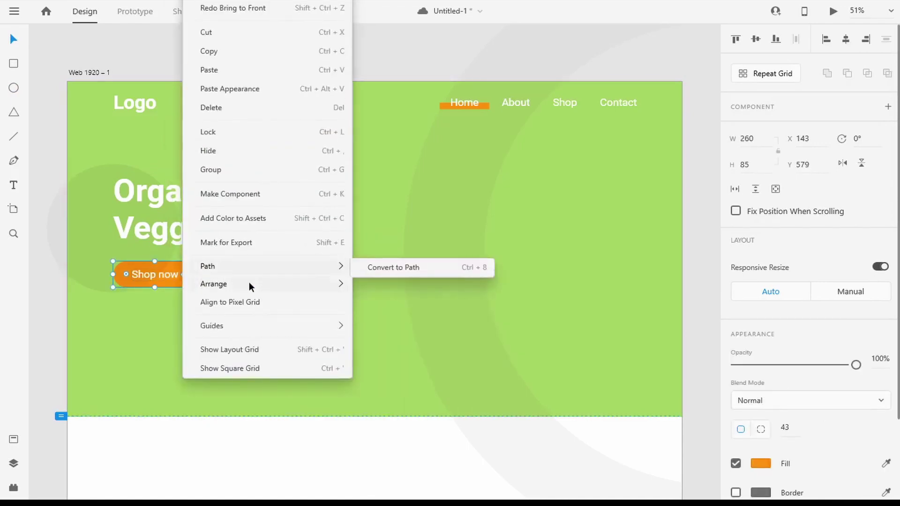
mouse_move(249, 283)
left_click(366, 289)
right_click(155, 273)
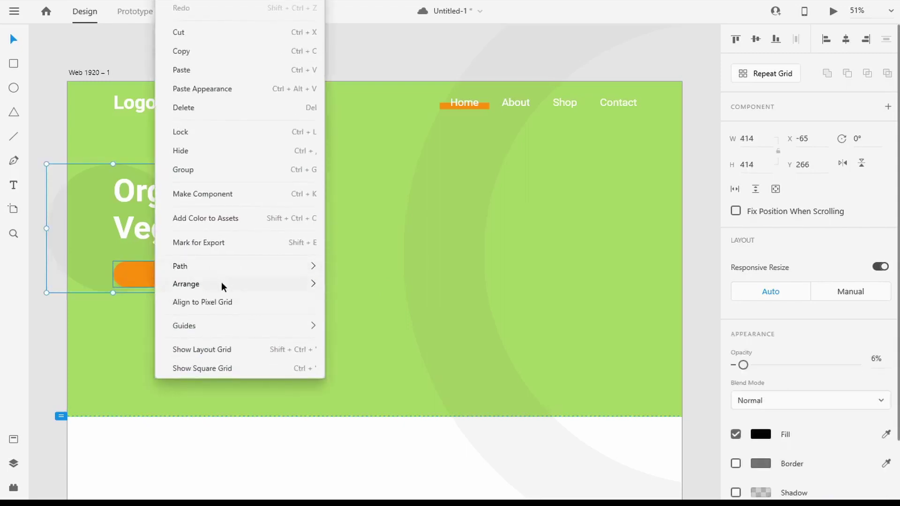
mouse_move(222, 282)
left_click(352, 284)
left_click(154, 275)
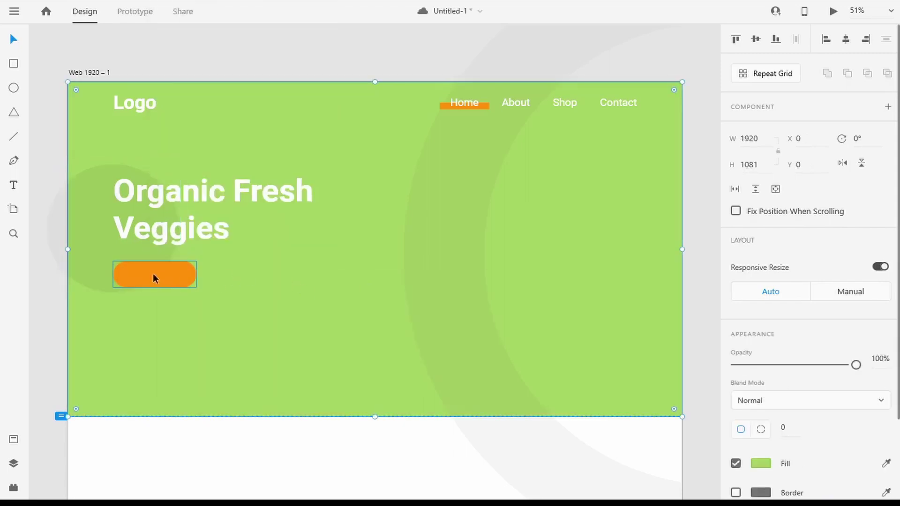
Bring the Shop now text to the front, above the orange button.
left_click(164, 275)
right_click(161, 273)
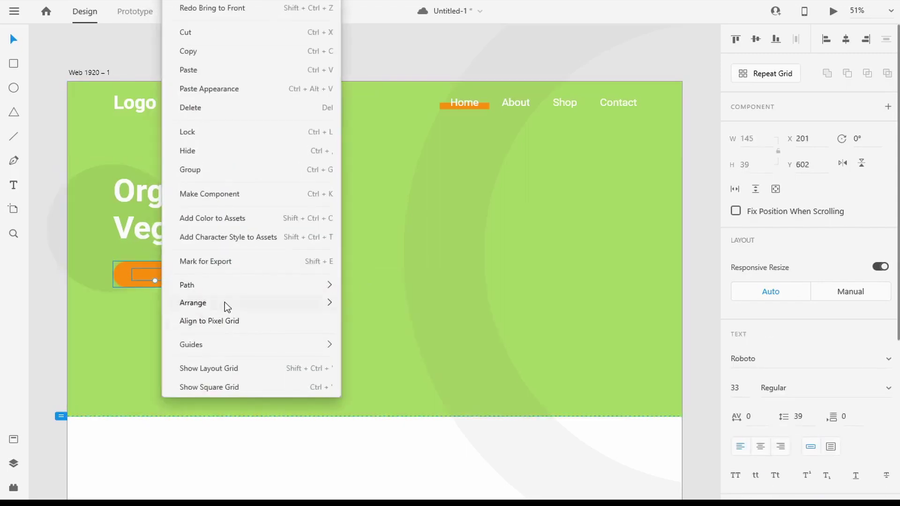
mouse_move(225, 305)
left_click(375, 304)
left_click(278, 285)
Move the translucent circle so that it straddles the artboard's left edge.
left_click_drag(89, 229, 49, 236)
left_click(323, 260)
scroll(323, 260, "down", 3)
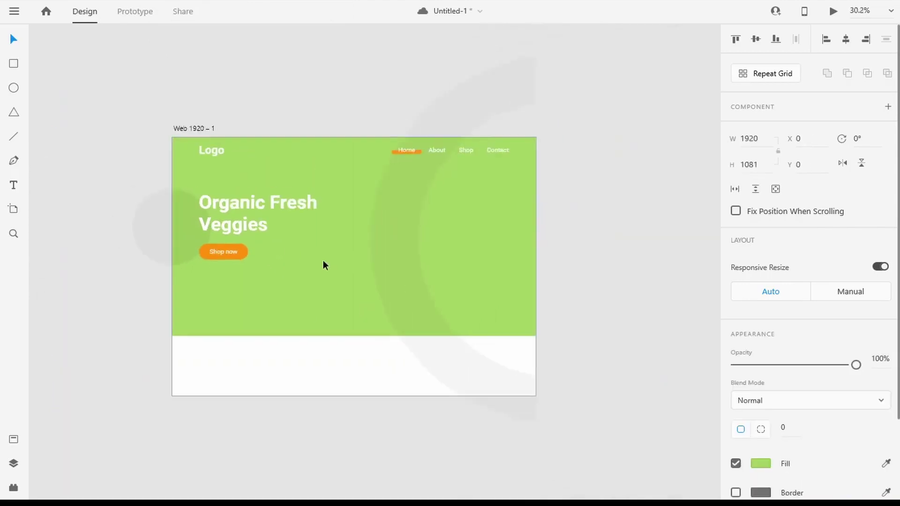
left_click_drag(179, 224, 176, 229)
Lock the green background and move the heading and Shop now button down, with the heading at about X 130, Y 368.
right_click(219, 278)
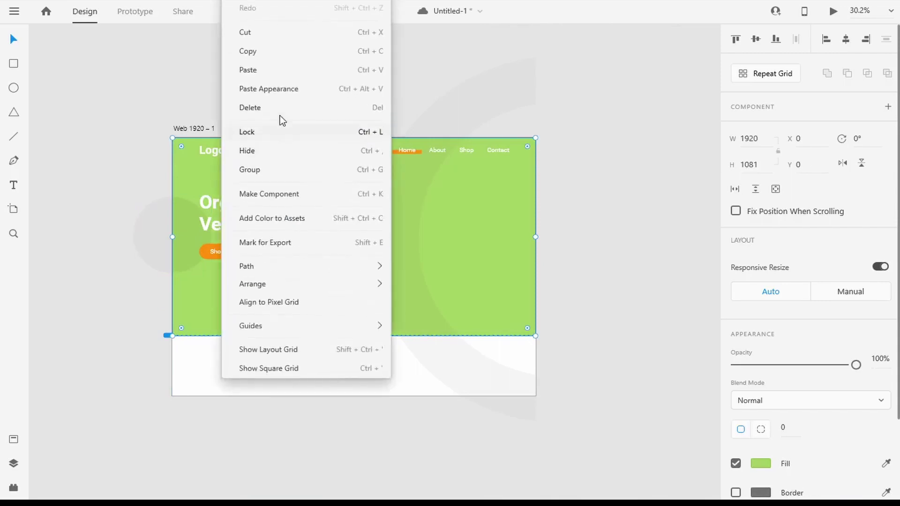
left_click(276, 132)
left_click_drag(220, 275, 240, 222)
left_click_drag(240, 222, 235, 237)
Move the translucent circle down to sit level with the repositioned heading and button.
left_click(181, 235)
left_click_drag(181, 235, 180, 250)
left_click(96, 236)
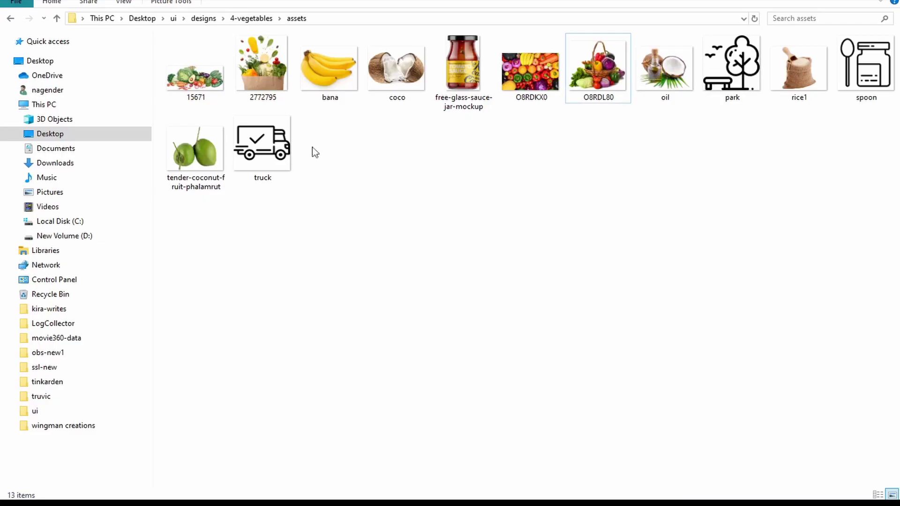
Place the 2772795 vegetable bag image from the assets folder in the hero's right half, sized about 704 × 791.
left_click_drag(262, 75, 613, 471)
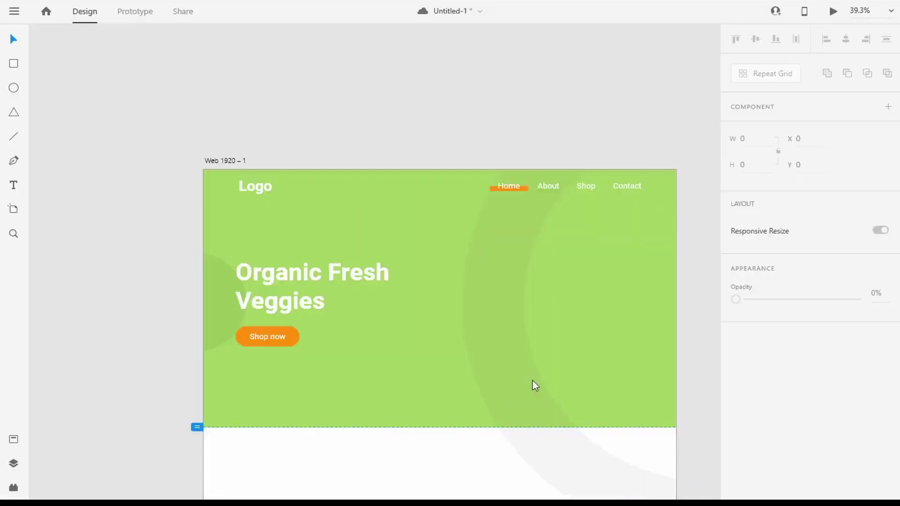
scroll(516, 389, "down", 5)
left_click_drag(599, 462, 504, 332)
left_click_drag(455, 316, 524, 373)
scroll(522, 354, "up", 5)
scroll(523, 354, "down", 2)
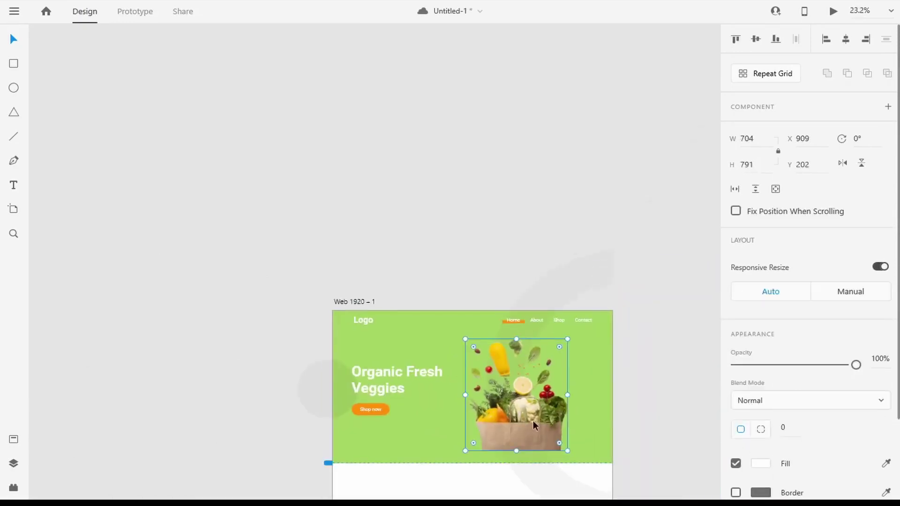
Position the vegetable bag image over the ring with its base on the green section's lower edge.
left_click_drag(578, 401, 526, 270)
scroll(447, 246, "up", 4)
left_click_drag(481, 304, 499, 343)
key("Escape")
scroll(366, 282, "down", 3)
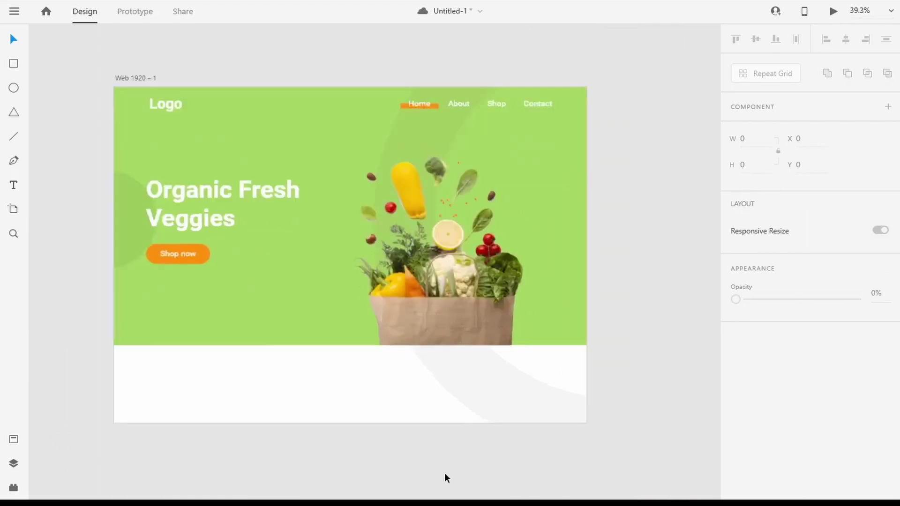
Extend the artboard downward to a height of about 2977.
left_click(348, 356)
scroll(347, 356, "down", 1)
left_click_drag(351, 364, 352, 463)
scroll(373, 253, "down", 4)
left_click_drag(353, 227, 353, 472)
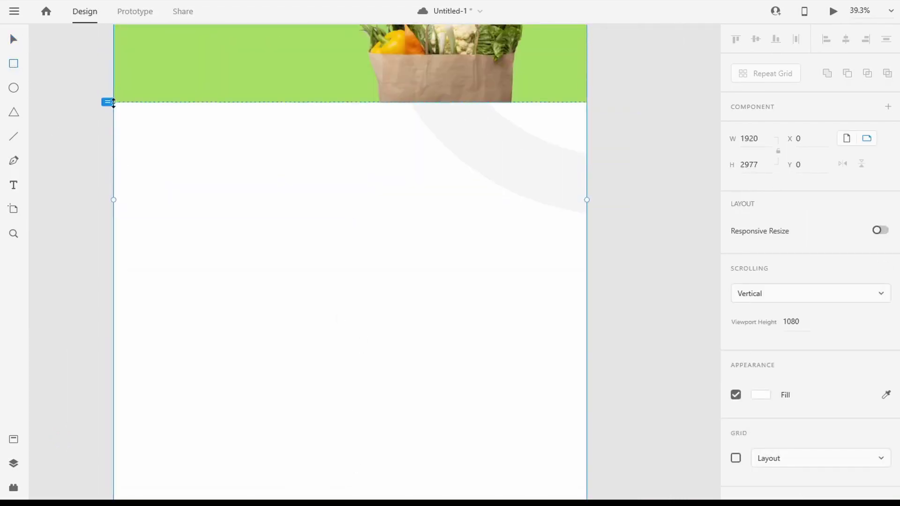
Draw a full-width white rectangle about 1920 × 855 directly below the green hero section.
left_click(57, 92)
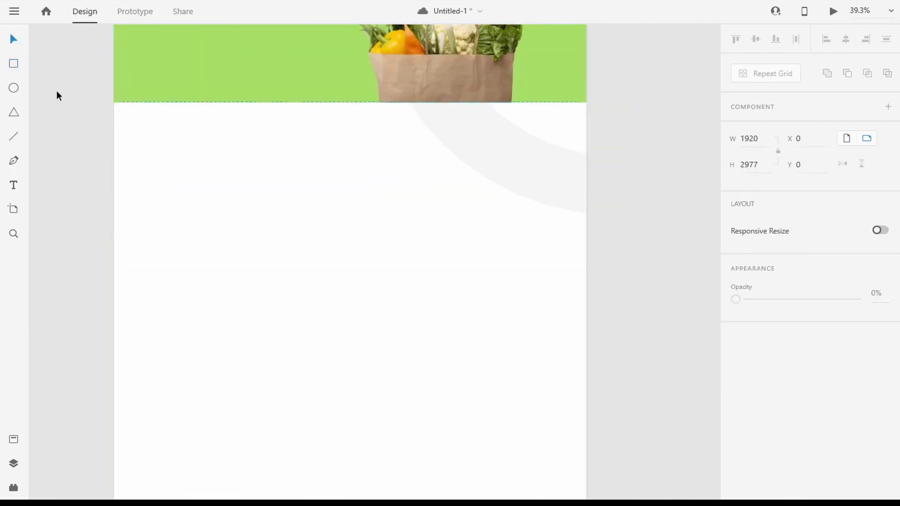
key("r")
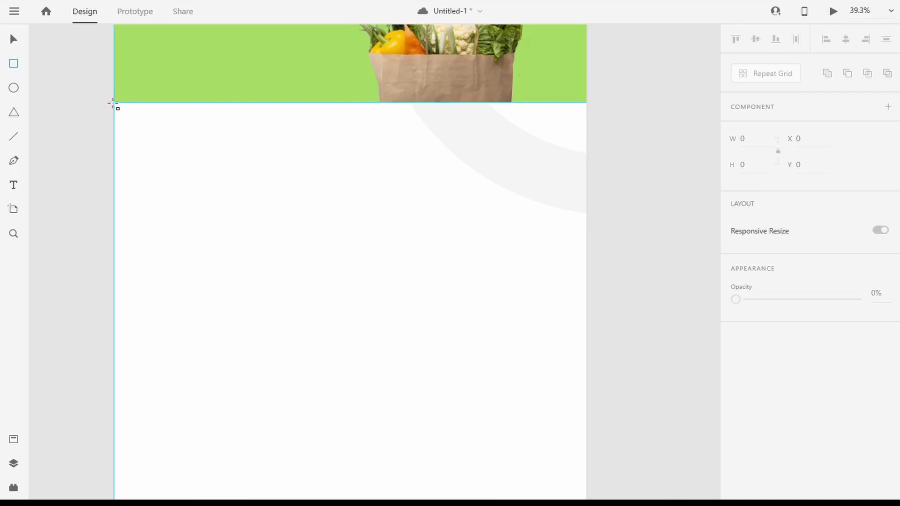
left_click_drag(113, 102, 591, 307)
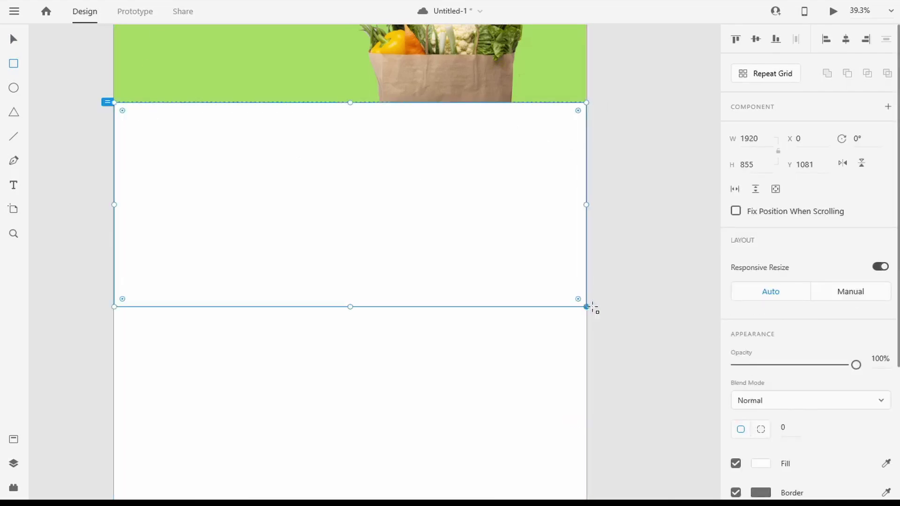
scroll(824, 335, "down", 3)
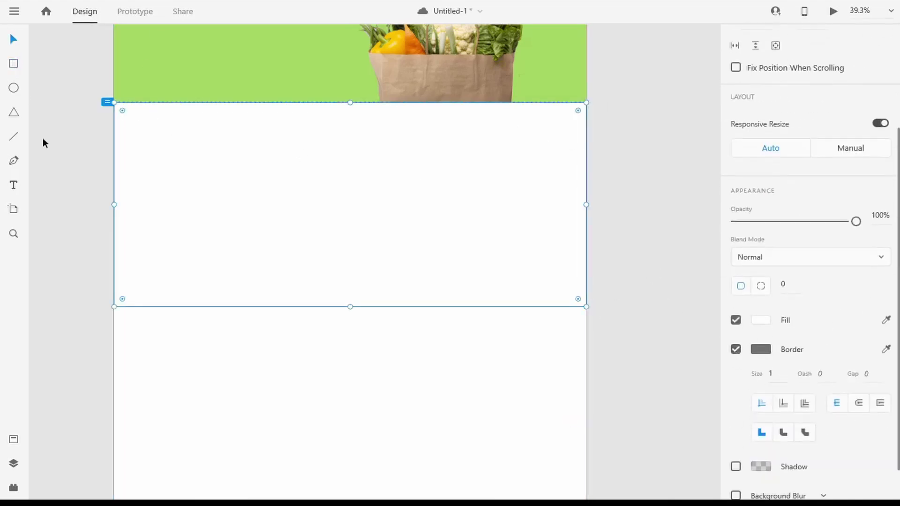
Add the heading text "About" near the upper-left corner of the white section below the hero.
scroll(330, 159, "up", 4)
left_click(189, 80)
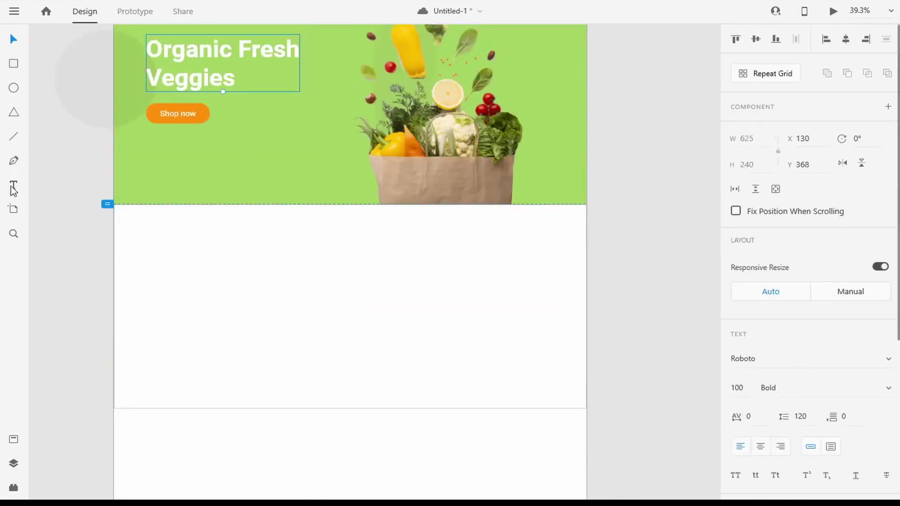
left_click(150, 243)
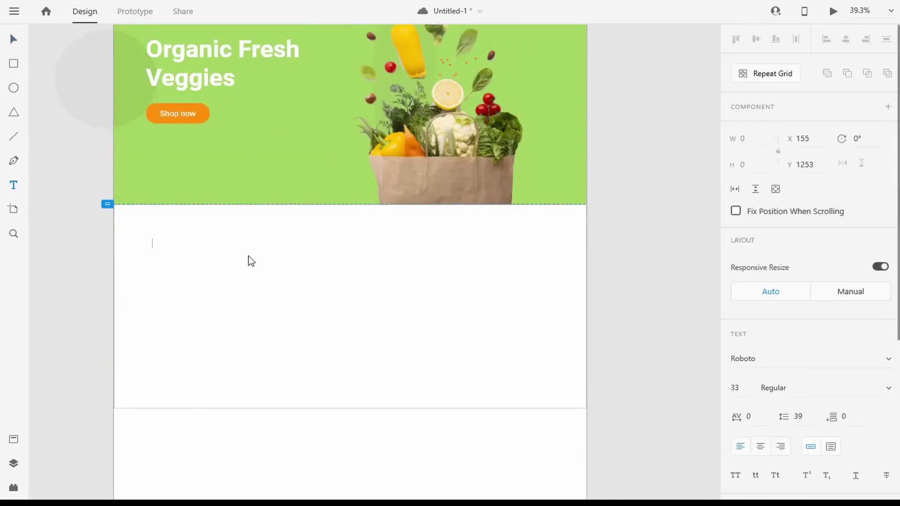
type("About")
key("Escape")
Fill the About heading with black and set its size to 70.
scroll(779, 280, "down", 5)
left_click(760, 394)
left_click(745, 173)
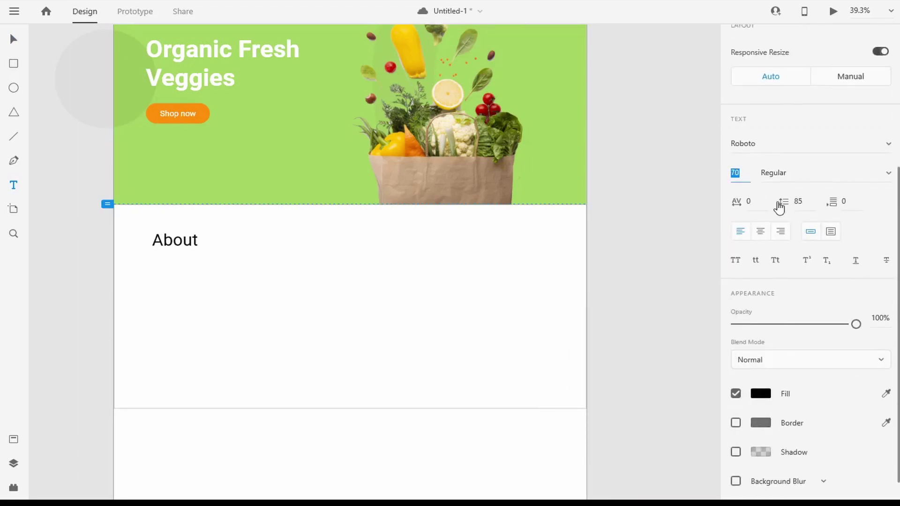
Set the About heading's weight to Bold and move it slightly down.
left_click(887, 173)
left_click(777, 221)
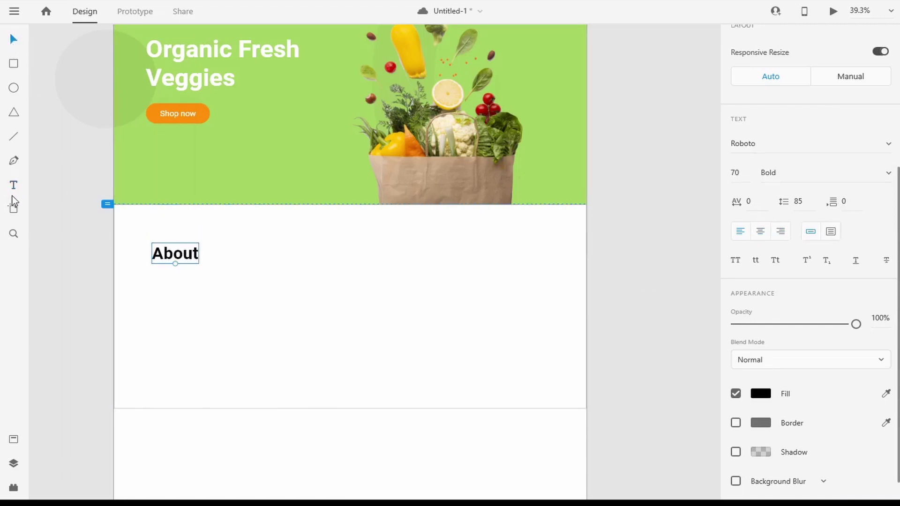
Add a text area below the About heading with the lipsum.com placeholder text from "Lorem ipsum dolor sit amet" to "id maximus".
left_click_drag(152, 283, 328, 346)
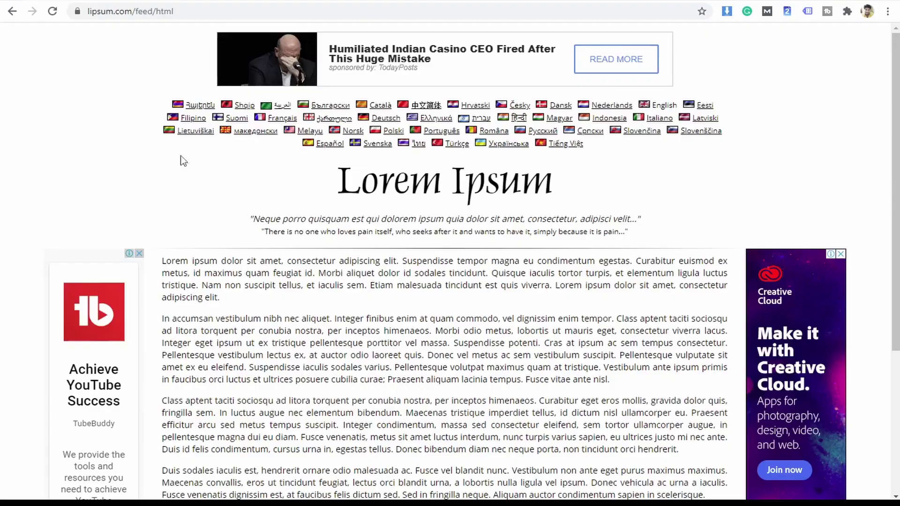
left_click_drag(162, 261, 251, 274)
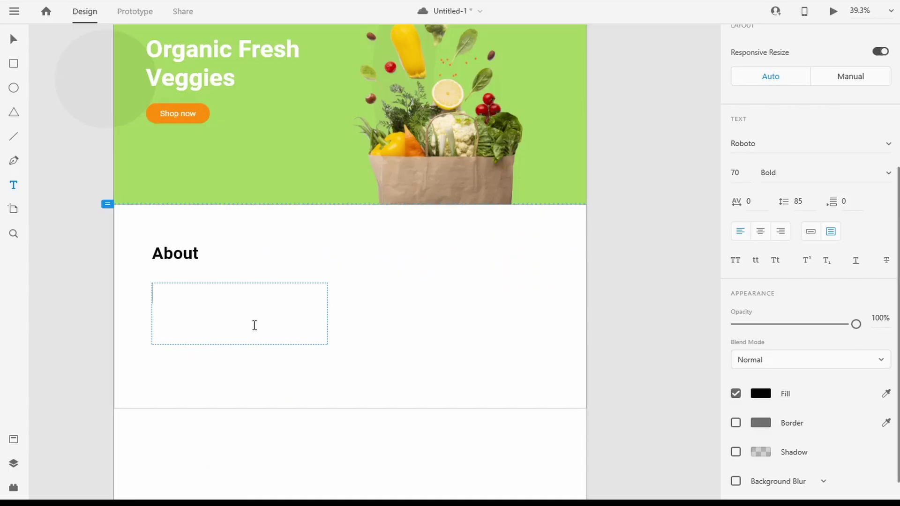
type("Lorem ipsum dolor sit amet, consectetur adipiscing elit. Suspendisse tempor magna eu condimentum egestas. Curabitur euismod ex metus, id maximus")
Set the About paragraph's font size to 34 and its weight to Regular.
key("ctrl+a")
scroll(816, 261, "down", 2)
left_click(739, 143)
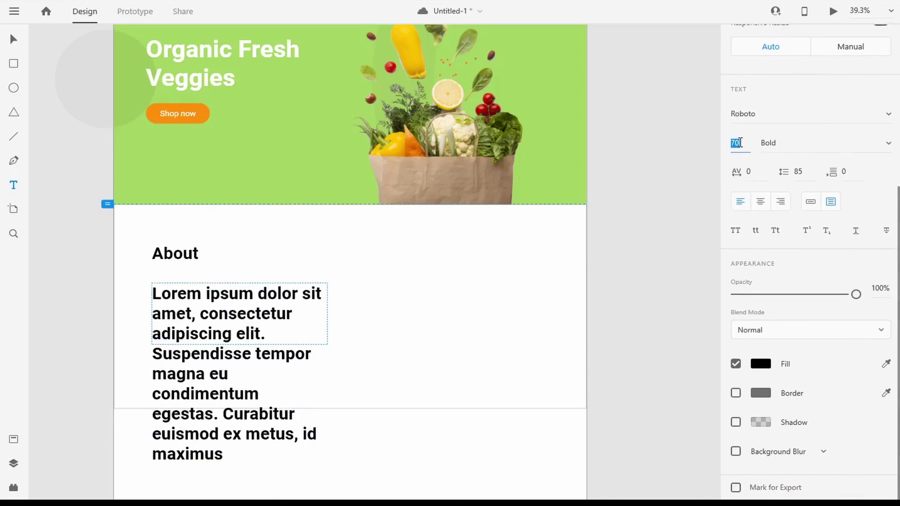
key("Down")
key("Down")
key("Down")
key("Down")
key("Down")
key("Down")
key("Down")
key("Down")
key("Down")
key("Down")
key("Down")
key("Down")
key("Down")
key("Down")
key("Down")
key("Down")
key("Down")
key("Down")
key("Down")
key("Down")
key("Down")
key("Down")
key("Down")
key("Down")
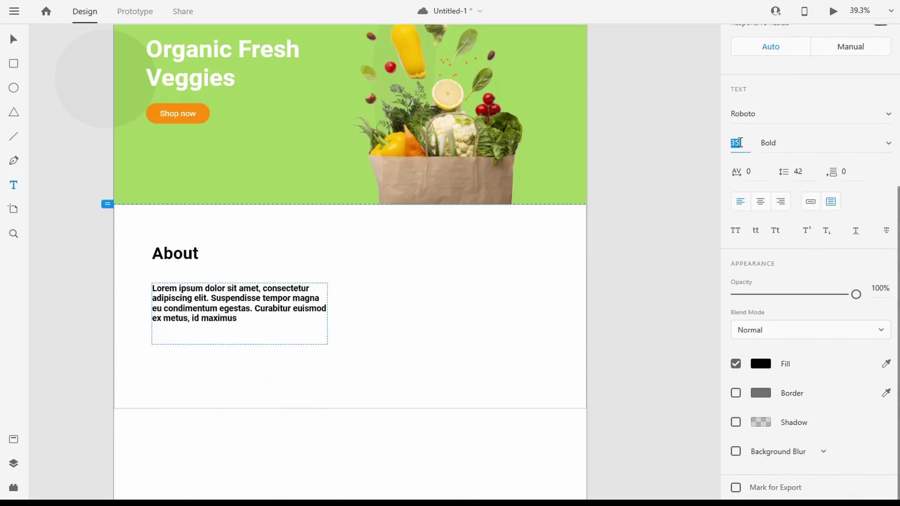
key("Up")
left_click(825, 142)
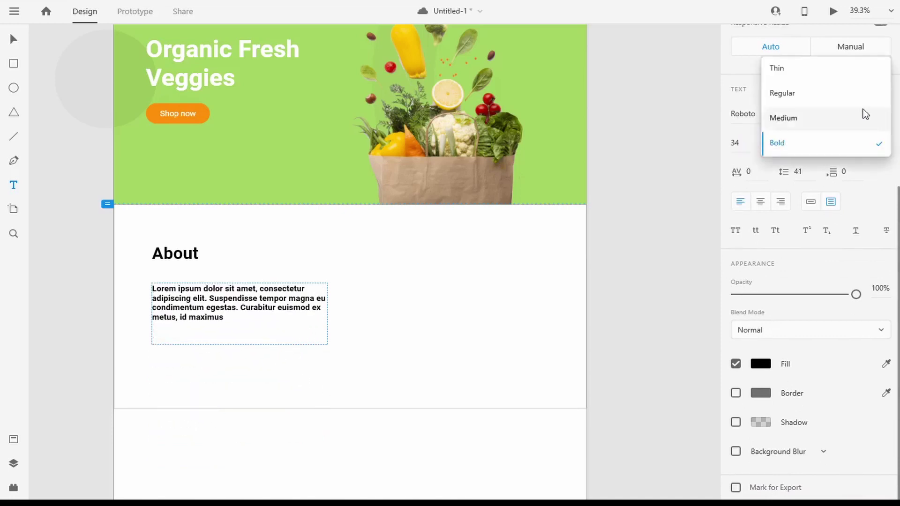
left_click(783, 92)
key("Escape")
Shorten the paragraph's text box to fit its four lines and fill the text with grey #919191.
left_click_drag(240, 348, 240, 325)
left_click(761, 365)
left_click_drag(581, 375, 554, 320)
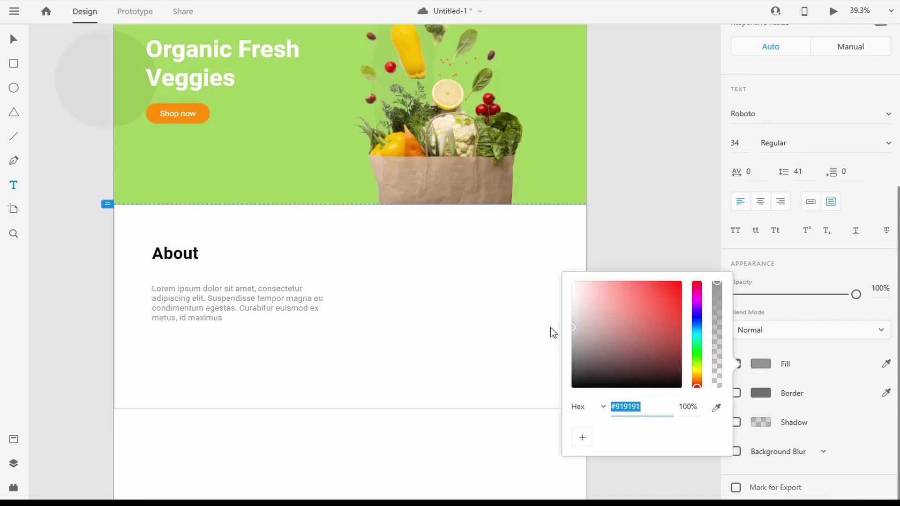
left_click(651, 242)
Move the About heading down closer to its paragraph, leaving a gap of about 31.
left_click(13, 40)
left_click(199, 286)
left_click_drag(184, 258, 183, 269)
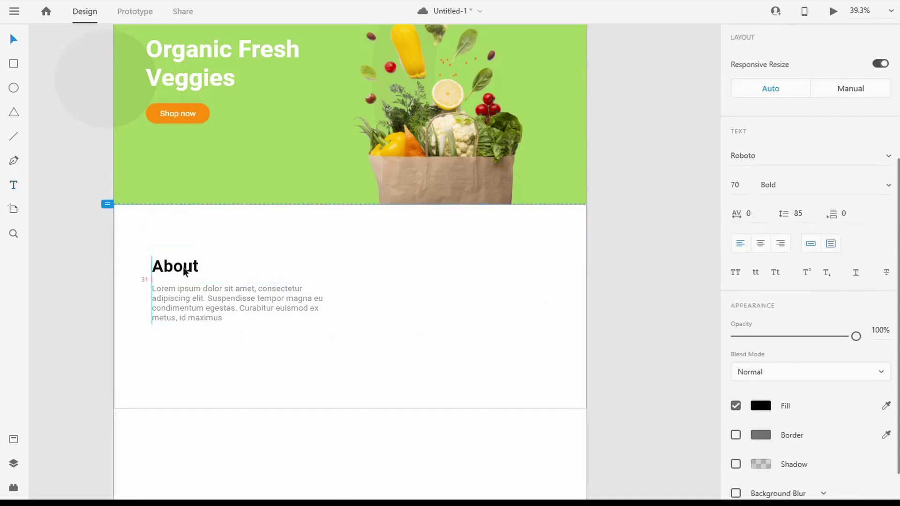
left_click(645, 227)
Try the Thin weight on the About paragraph and set it back to Regular.
left_click(210, 302)
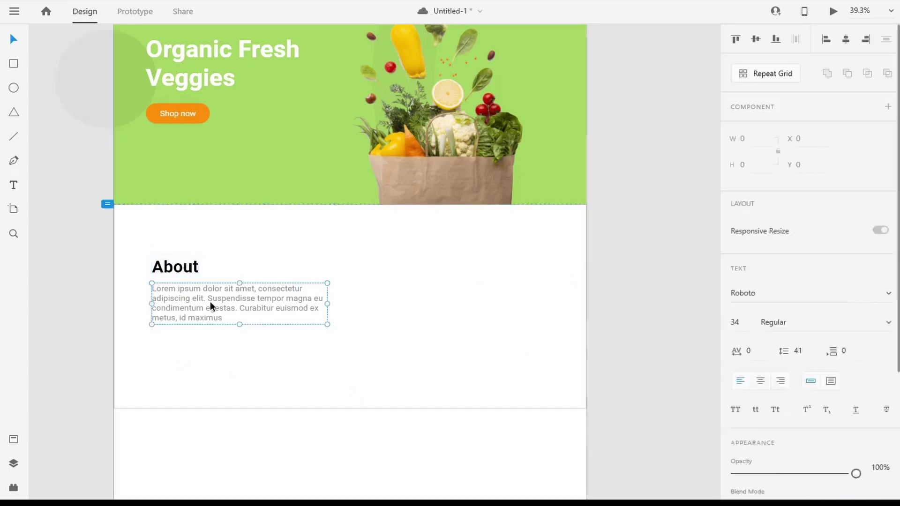
scroll(864, 273, "down", 2)
left_click(834, 244)
left_click(838, 221)
left_click(830, 244)
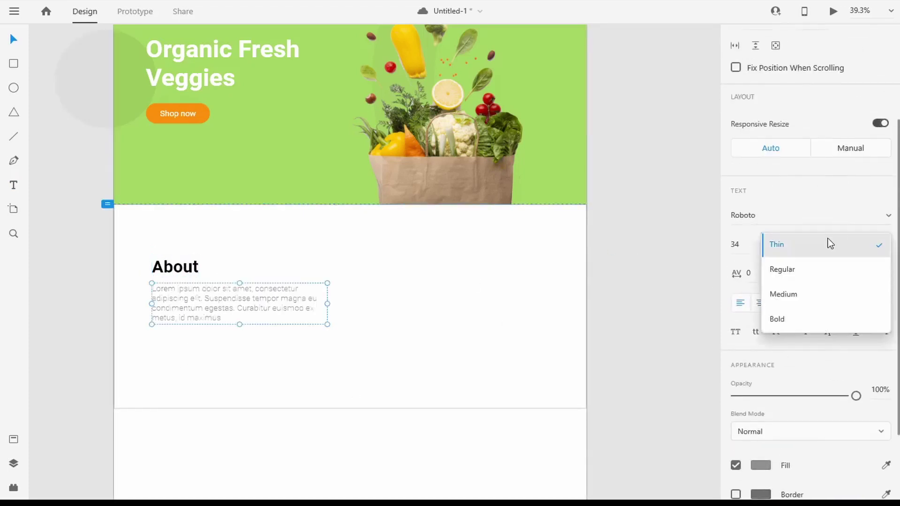
left_click(813, 268)
left_click(654, 331)
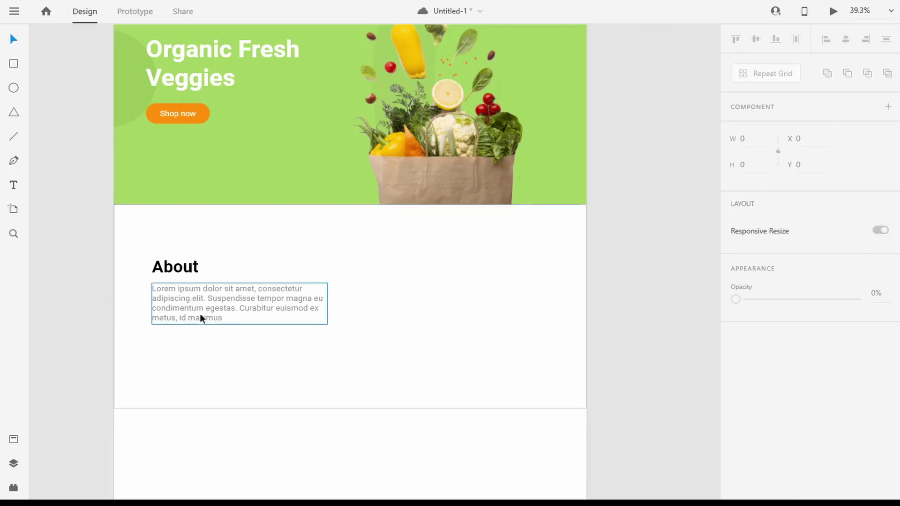
Add the text "Know more" below the About paragraph, aligned with the paragraph's left edge.
left_click(136, 288)
left_click(153, 339)
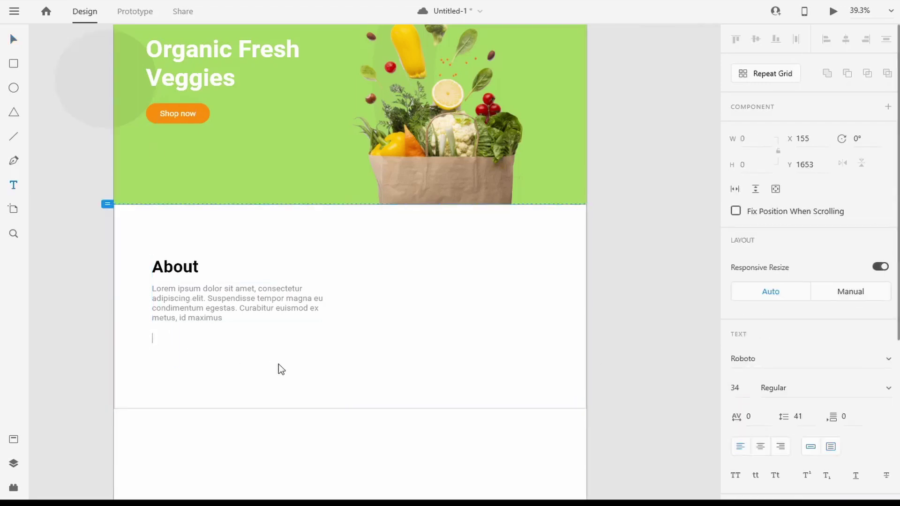
type("Know more")
key("BackSpace")
key("BackSpace")
key("BackSpace")
key("BackSpace")
key("BackSpace")
key("BackSpace")
key("BackSpace")
key("BackSpace")
key("Escape")
scroll(485, 262, "up", 2)
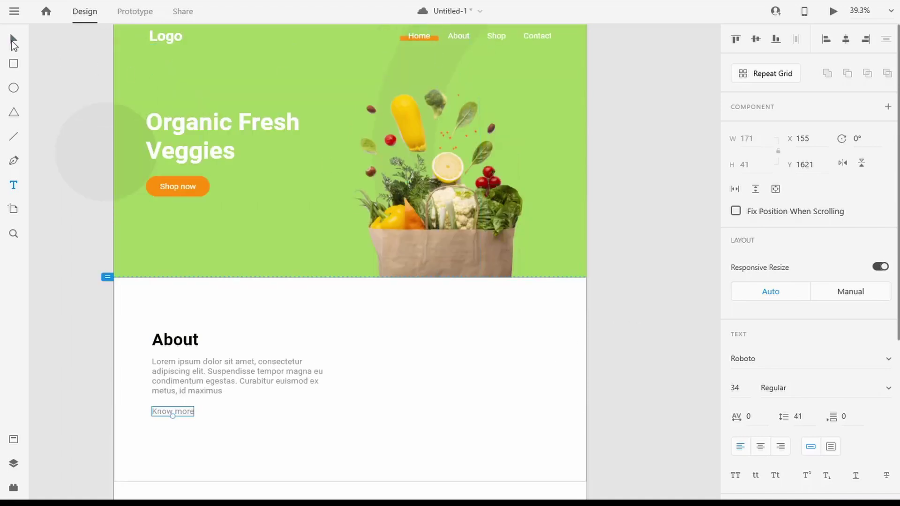
Place a copy of the orange Home menu bar at the Know more text and bring the text in front.
left_click(400, 36)
scroll(404, 40, "up", 1)
left_click_drag(406, 52, 173, 427)
left_click(166, 425)
right_click(180, 426)
mouse_move(258, 332)
left_click(394, 327)
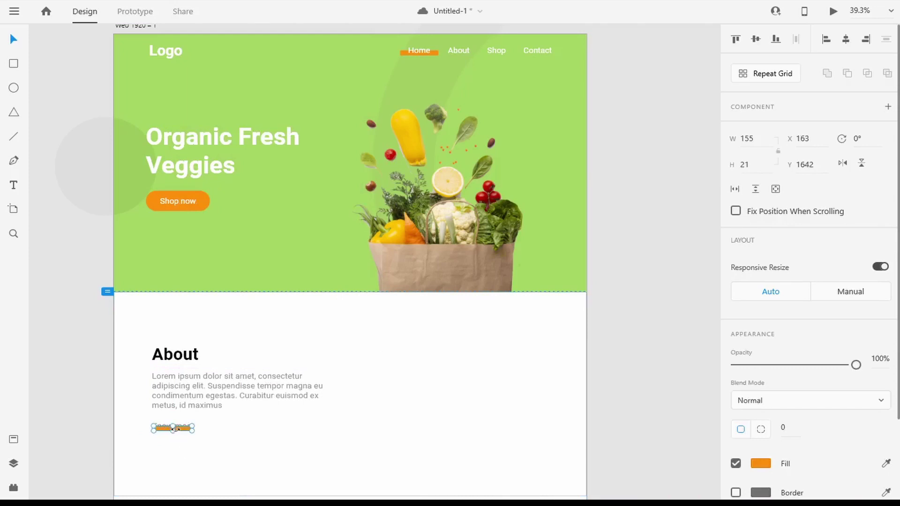
Widen the copied orange bar to about 262 and centre the Know more text over it.
scroll(163, 435, "up", 5)
left_click_drag(246, 418, 321, 417)
left_click_drag(217, 411, 252, 406)
Lock the white background rectangle of the About section.
left_click(178, 446)
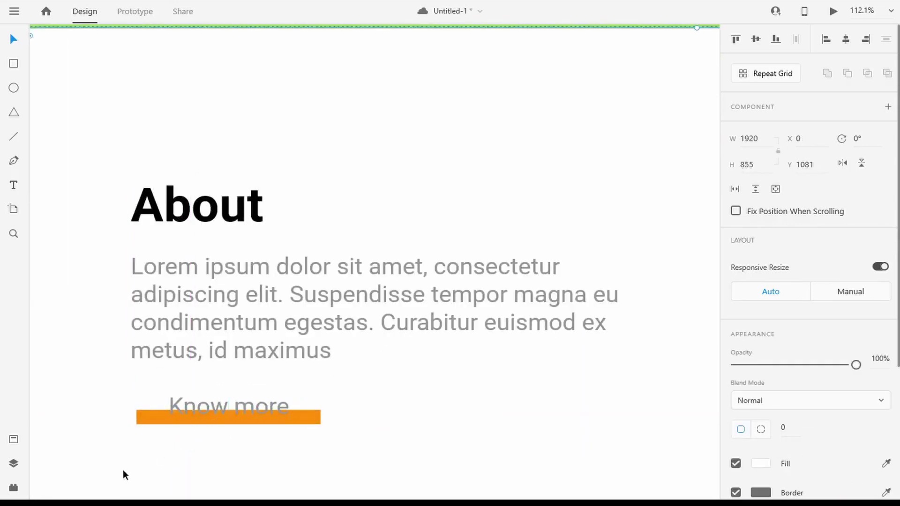
right_click(100, 475)
left_click(186, 230)
Move the Know more text and its orange bar together to align with the paragraph's left edge at X 155.
left_click_drag(195, 459, 218, 406)
left_click_drag(215, 406, 209, 405)
left_click(206, 439)
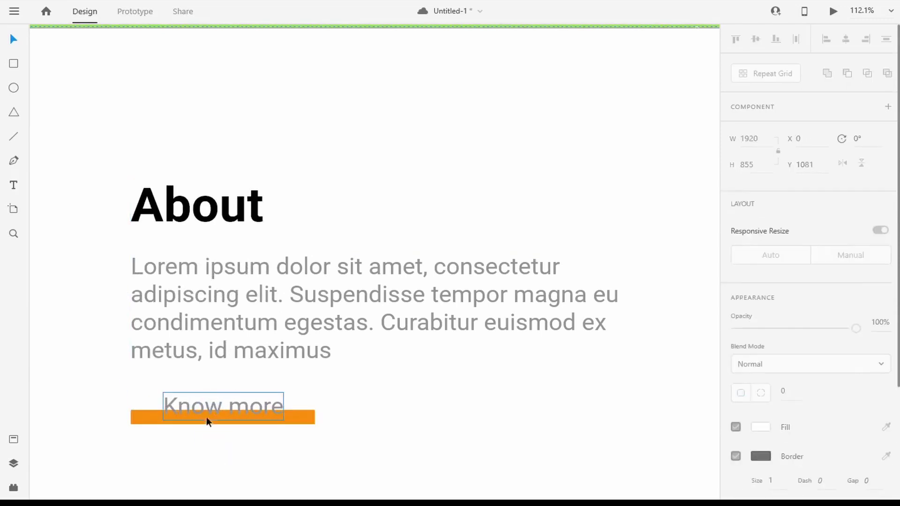
Fill the Know more text with black.
left_click(206, 415)
scroll(807, 382, "down", 5)
left_click(760, 364)
left_click_drag(639, 363, 347, 373)
left_click(386, 435)
Narrow the orange bar and centre the Know more text over it with margins of 23, raising the text to Y 1615.
scroll(387, 435, "down", 5)
scroll(174, 377, "up", 4)
left_click(176, 347)
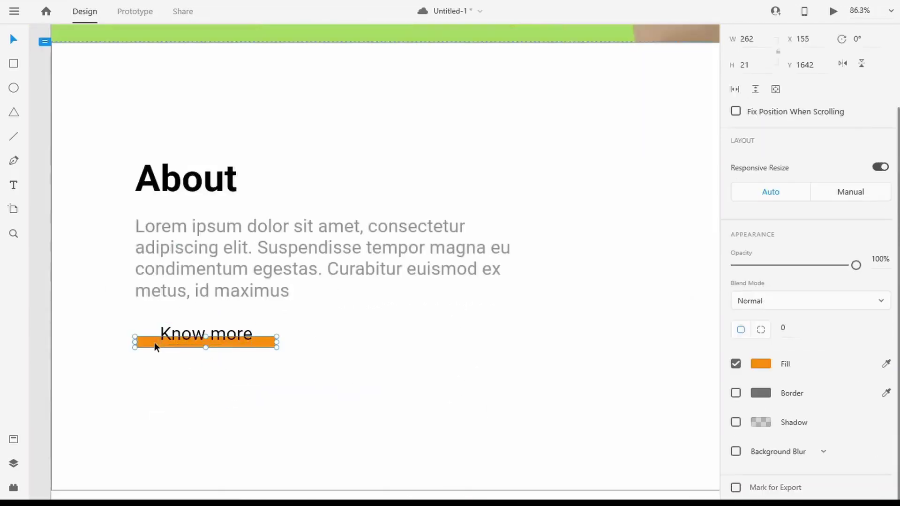
left_click_drag(277, 342, 187, 334)
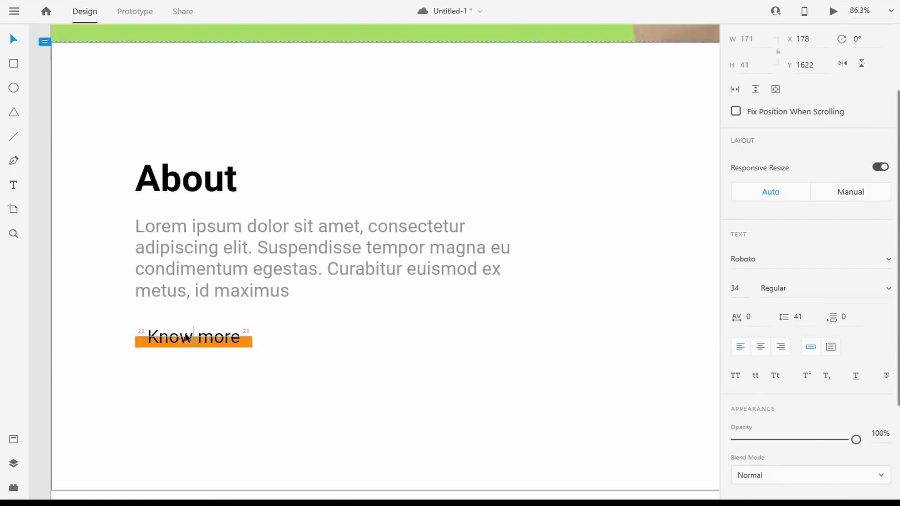
scroll(166, 354, "up", 5)
scroll(173, 351, "down", 6)
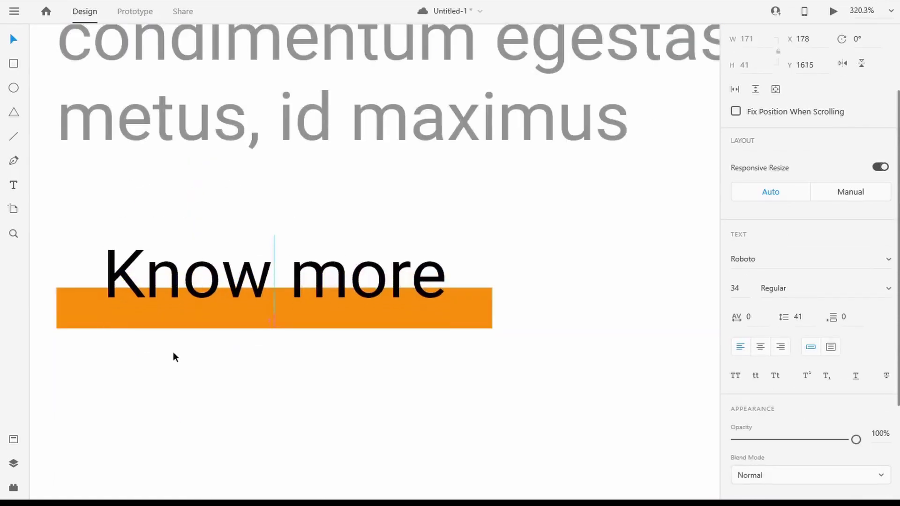
Import the O8RDL80 vegetable basket image from the assets folder and scale it down to about 1230 × 1097.
key("alt+Tab")
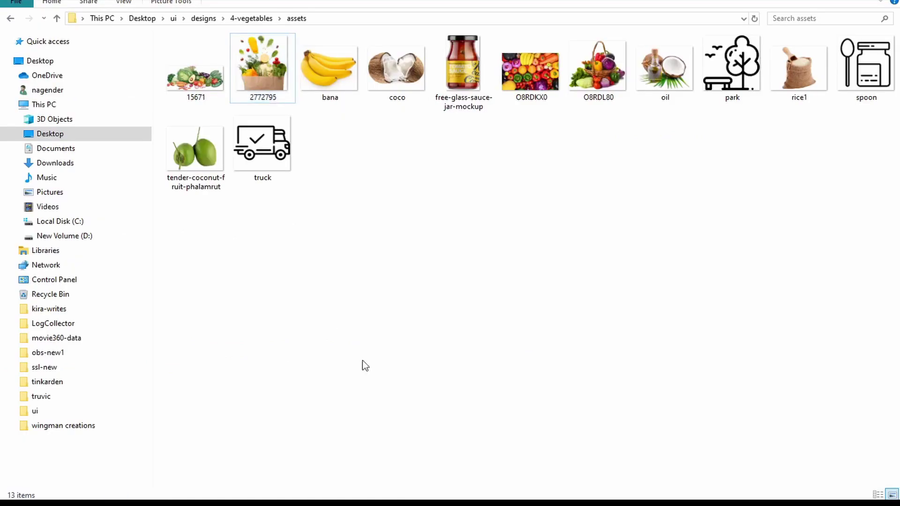
left_click_drag(594, 71, 527, 317)
scroll(581, 385, "down", 6)
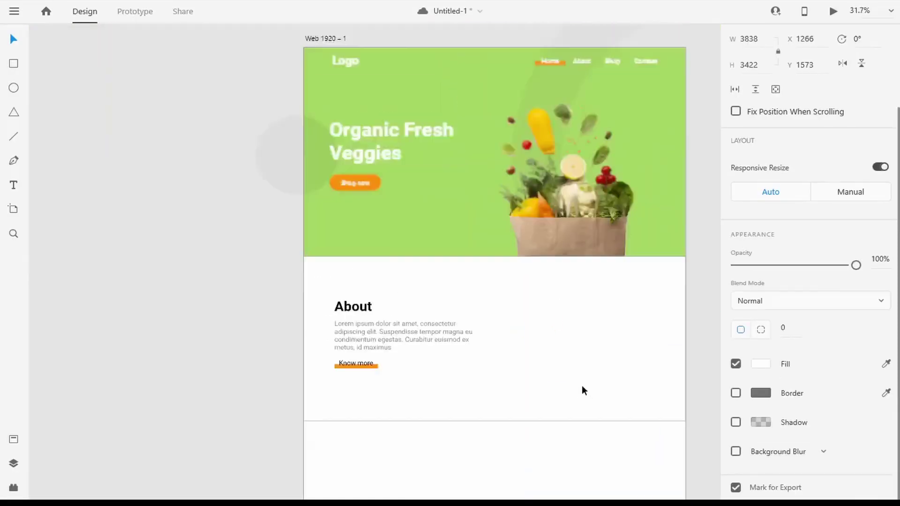
left_click_drag(614, 469, 349, 230)
left_click_drag(636, 424, 375, 240)
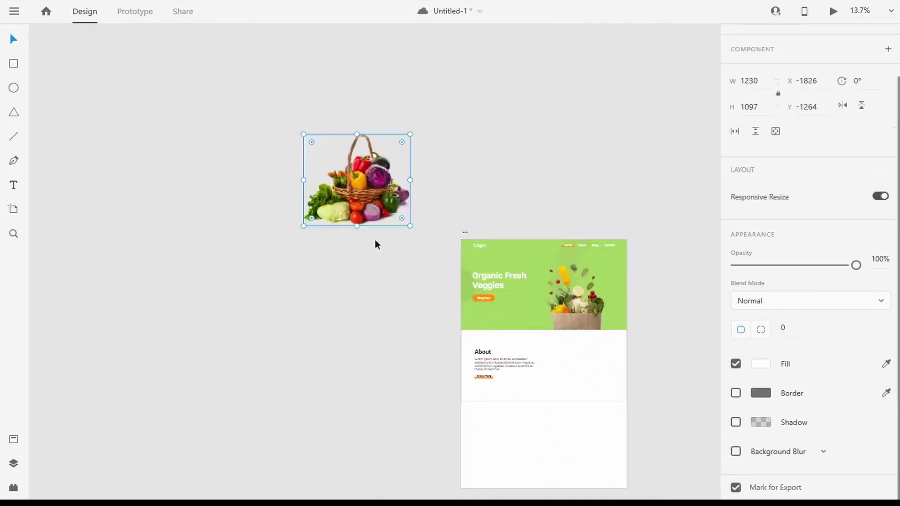
Place the basket image in the right half of the About section and scale it down to about 563 × 502.
left_click_drag(358, 184, 569, 381)
left_click_drag(615, 420, 594, 384)
scroll(640, 392, "up", 5)
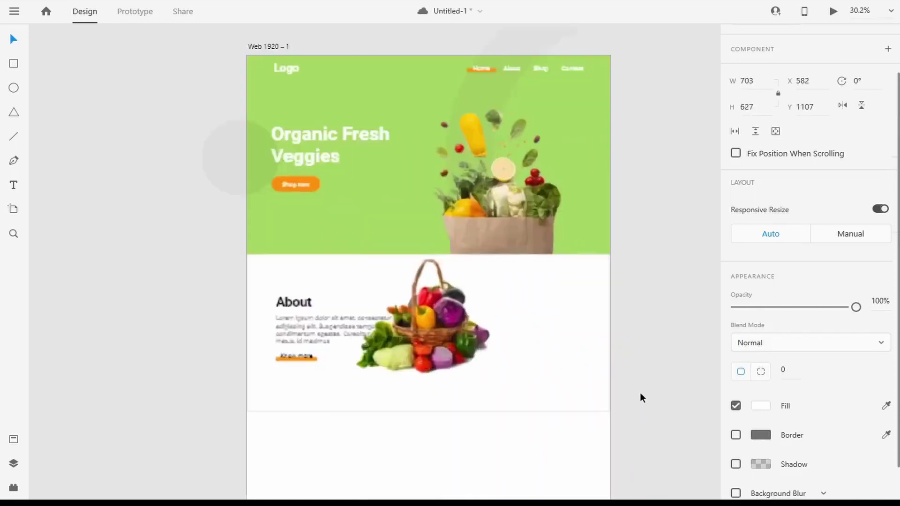
left_click_drag(131, 372, 235, 367)
left_click_drag(377, 263, 538, 315)
left_click_drag(652, 404, 627, 359)
left_click_drag(528, 302, 546, 310)
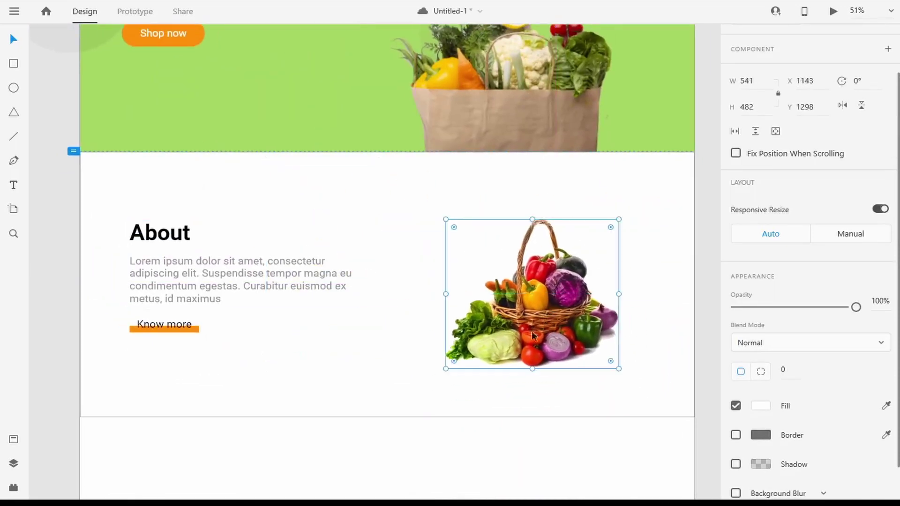
left_click_drag(445, 369, 439, 375)
left_click_drag(544, 322, 543, 321)
Copy the hero's faint grey circle onto the basket at 414 × 414 and add a larger concentric copy about 555 wide.
scroll(84, 182, "up", 1)
left_click_drag(56, 64, 519, 333, "alt")
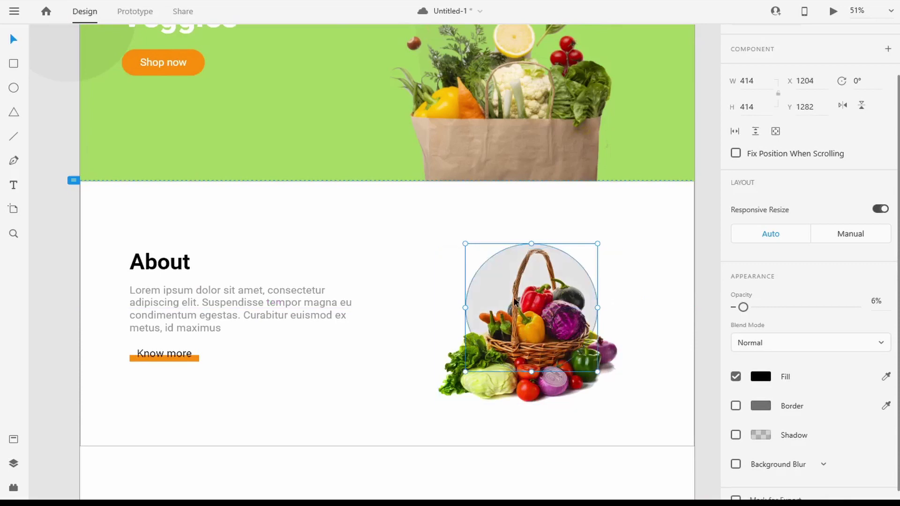
left_click_drag(597, 244, 638, 208)
key("ctrl+z")
left_click_drag(598, 243, 639, 193)
left_click_drag(604, 265, 588, 273)
mouse_move(547, 329)
left_mouse_down()
mouse_move(546, 321)
mouse_move(546, 329)
left_mouse_up()
left_click(531, 215)
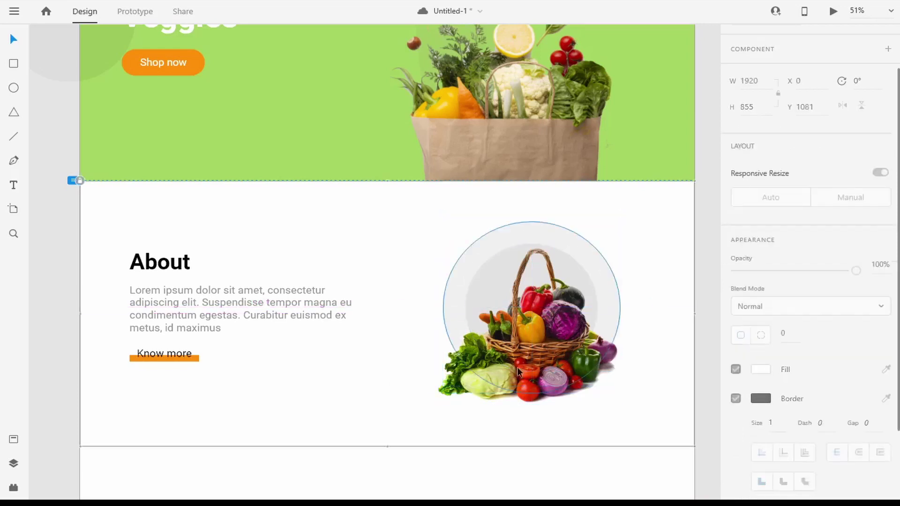
left_click(531, 233)
right_click(538, 321)
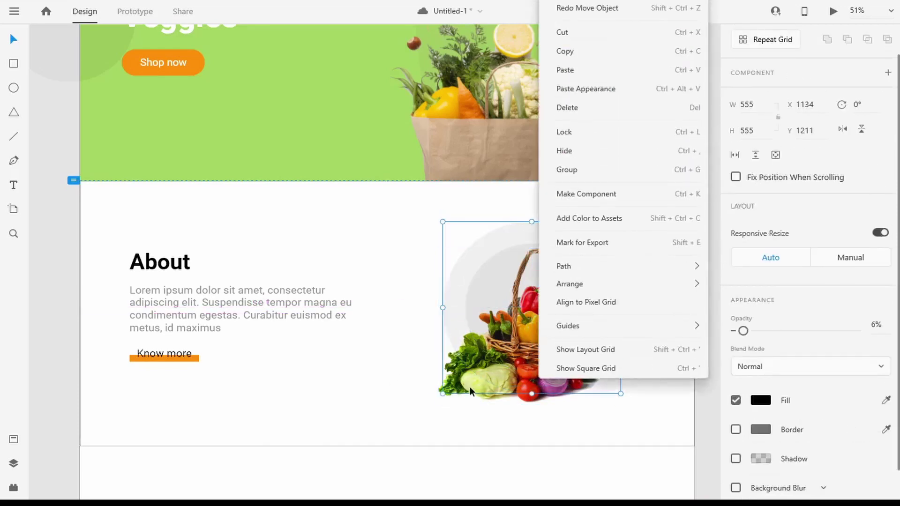
left_click(470, 387)
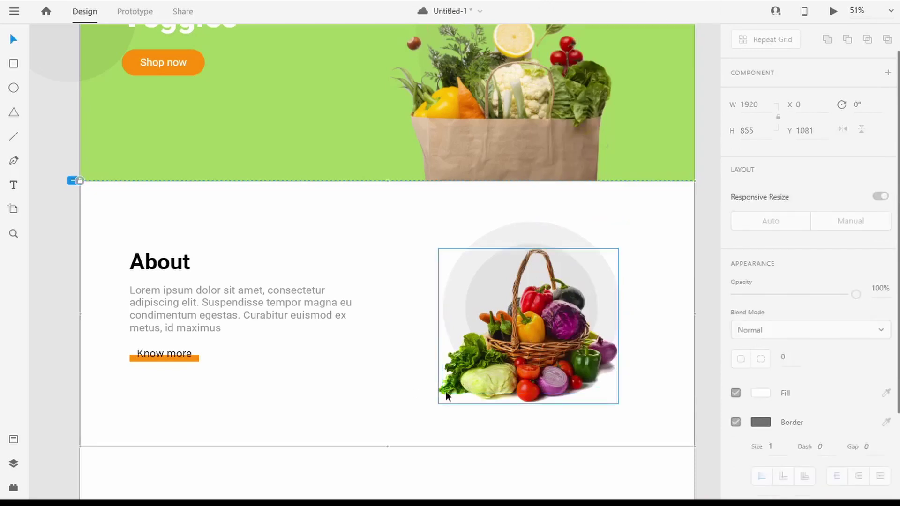
Move the basket image down to about Y 1333 and bring it to the front of the grey circles.
mouse_move(446, 392)
left_mouse_down()
mouse_move(395, 385)
mouse_move(449, 404)
left_mouse_up()
right_click(460, 392)
mouse_move(624, 301)
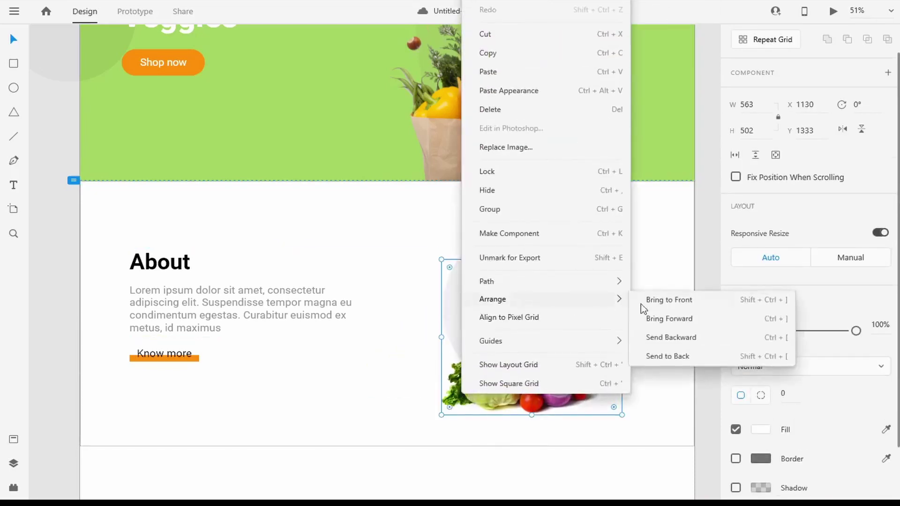
left_click(657, 303)
right_click(477, 393)
left_click(684, 299)
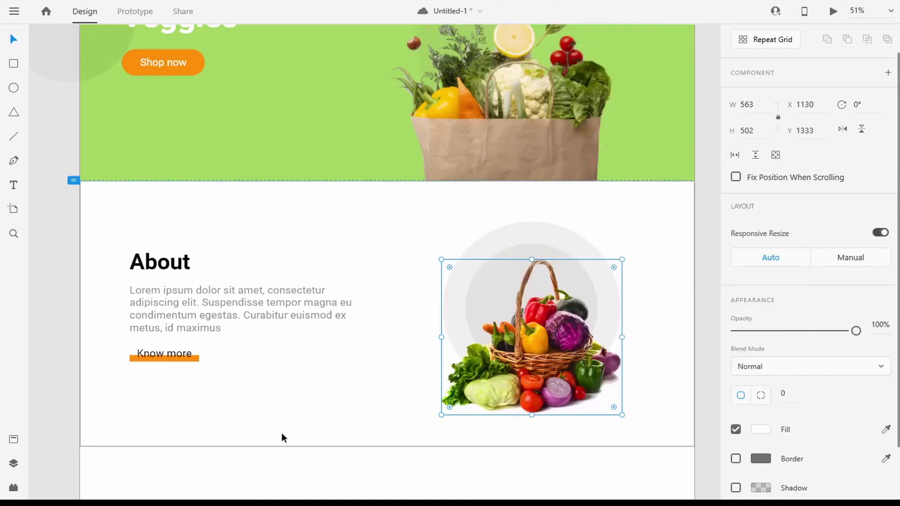
Move the About heading, paragraph and Know more link together slightly down.
left_click(336, 404)
left_click_drag(142, 393, 263, 242)
left_click_drag(166, 262, 166, 270)
left_click(66, 309)
Unlock the white About background rectangle and remove its border.
scroll(488, 354, "down", 5)
scroll(555, 472, "up", 5)
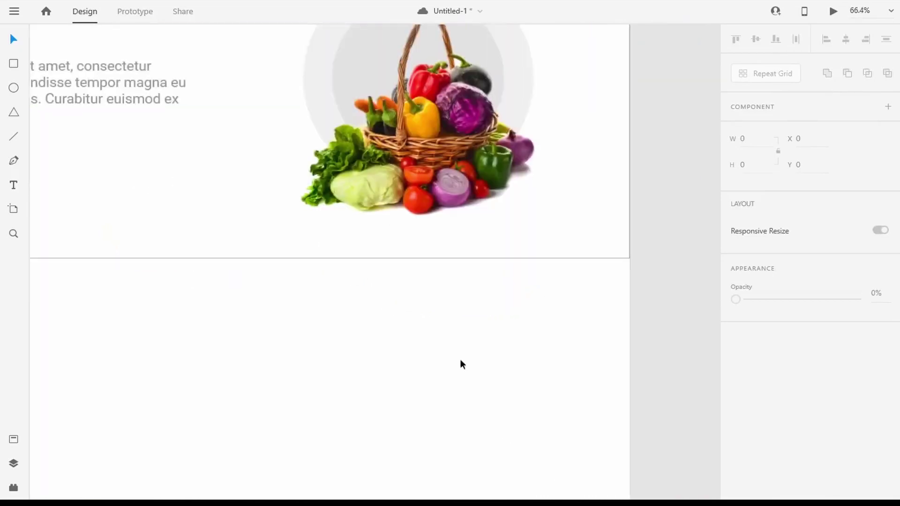
left_click(462, 254)
scroll(812, 409, "down", 2)
scroll(412, 404, "down", 3)
right_click(217, 287)
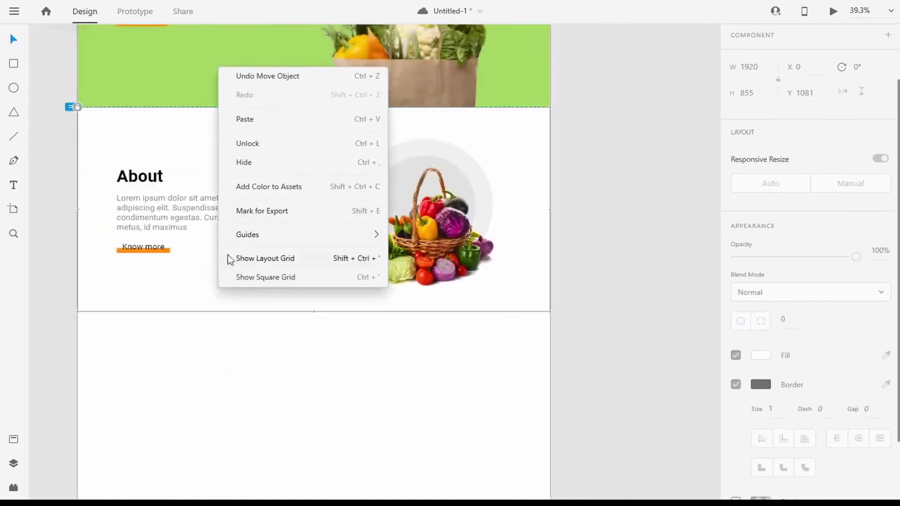
left_click(249, 143)
left_click(735, 421)
Lock the borderless About background rectangle again and deselect it.
right_click(143, 287)
left_click(176, 134)
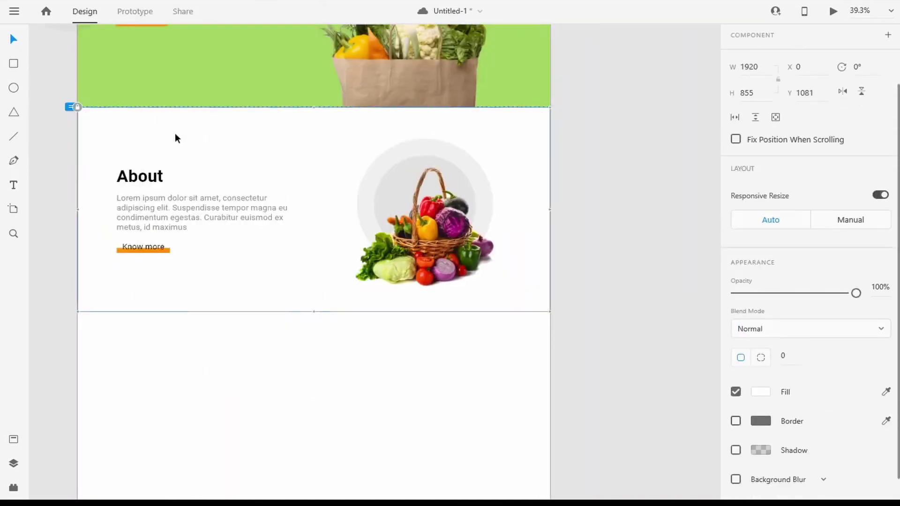
scroll(664, 300, "down", 1)
left_click(664, 300)
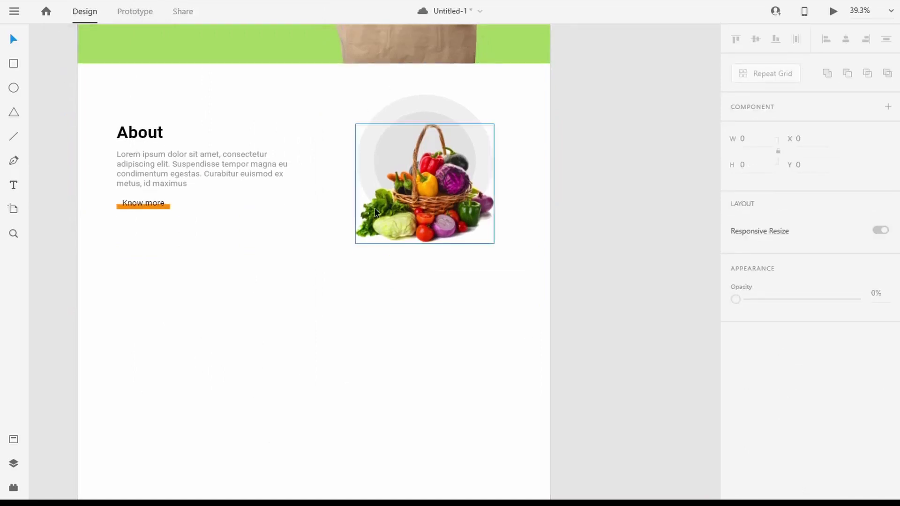
Show the layout grid, save the document and draw a rectangle about 674 by 387 below the About text.
key("ctrl+shift+apostrophe")
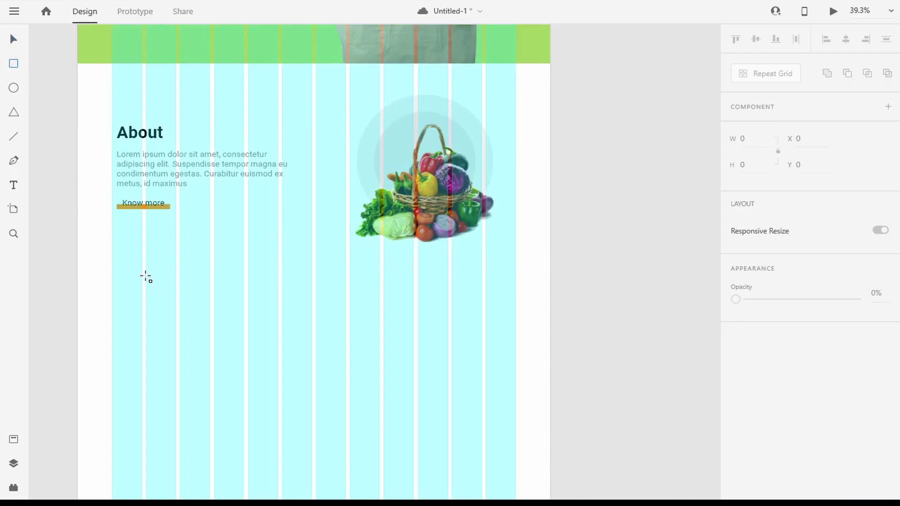
key("ctrl+s")
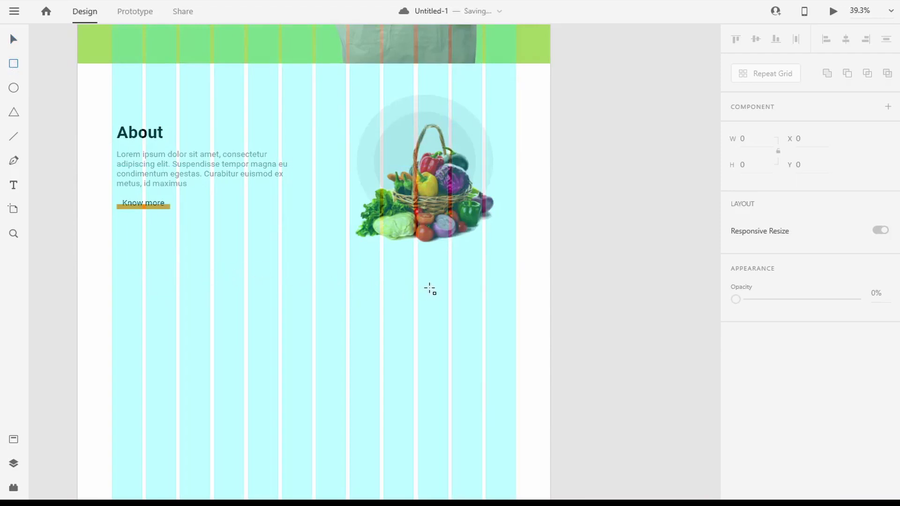
left_click_drag(145, 277, 174, 296)
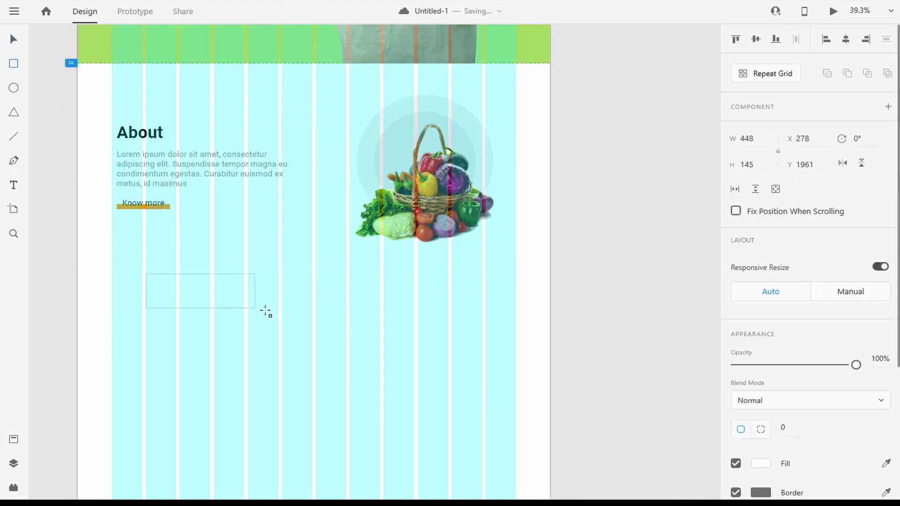
left_click_drag(276, 360, 310, 365)
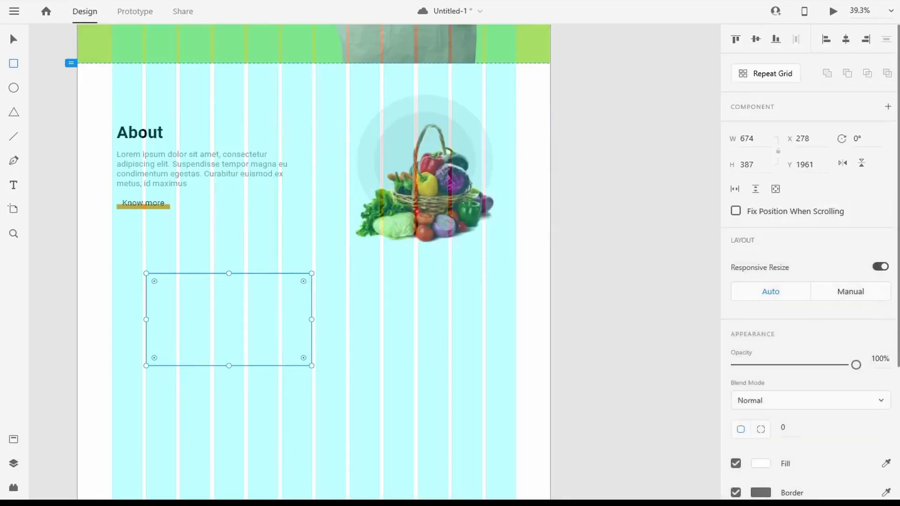
Remove the rectangle's border and give it a linear gradient fill starting with the low red #F17077 copied from the Notepad color list.
key("alt+Tab")
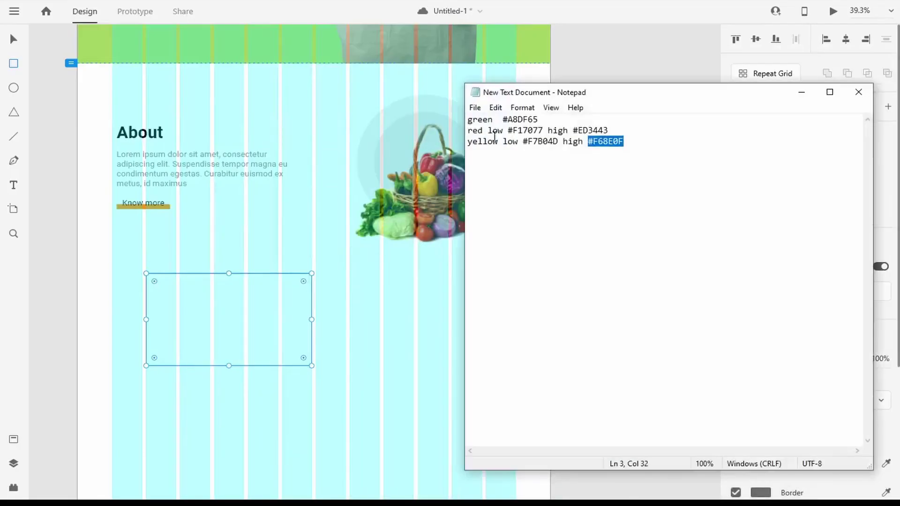
double_click(536, 131)
key("alt+Tab")
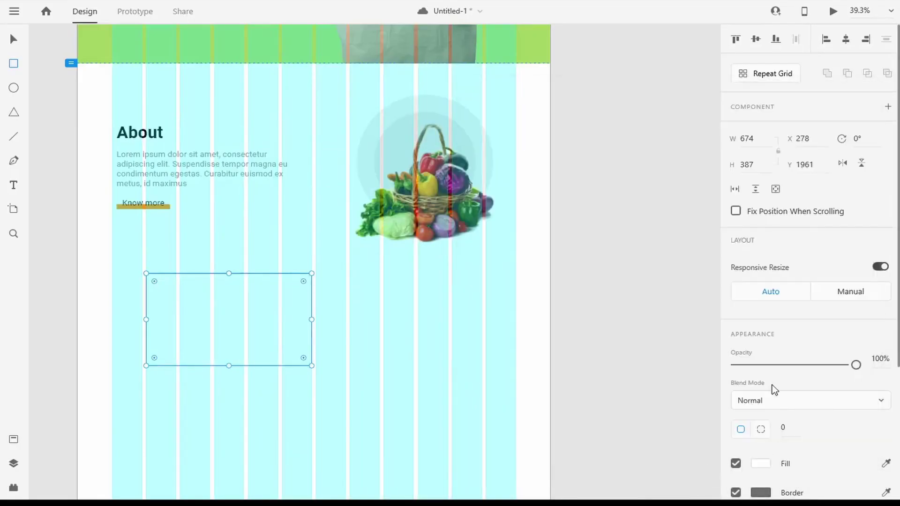
scroll(750, 361, "down", 4)
left_click(735, 305)
scroll(737, 311, "up", 2)
left_click(760, 363)
left_click(600, 277)
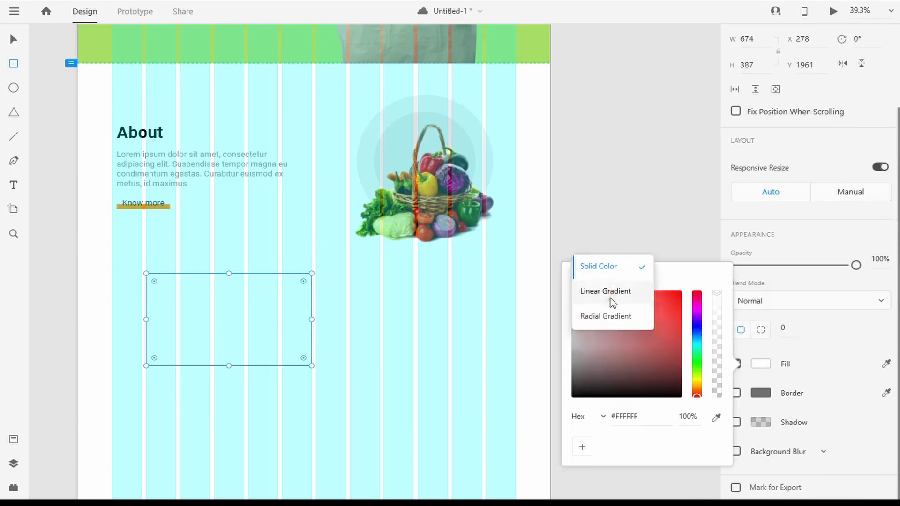
left_click(608, 295)
key("Return")
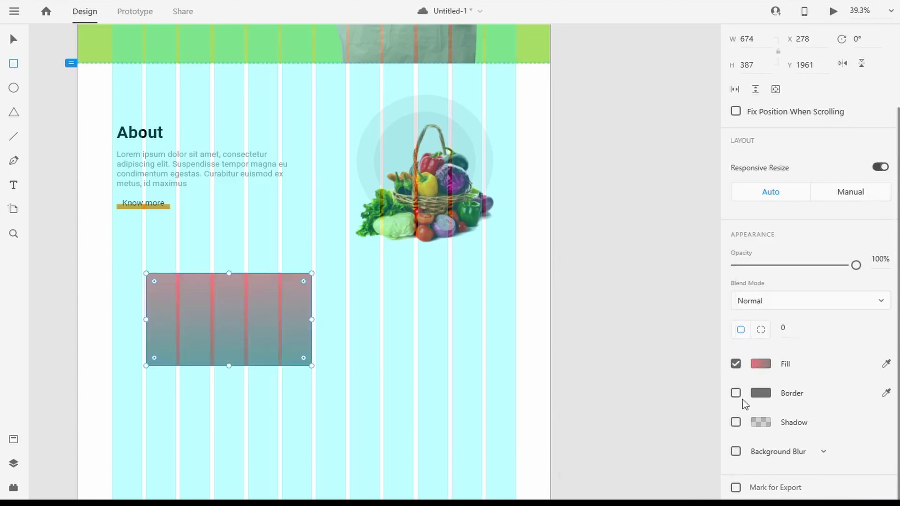
Set the gradient's end stop to the high red #ED3443 copied from the Notepad color list.
left_click(761, 364)
left_click(720, 285)
key("alt+Tab")
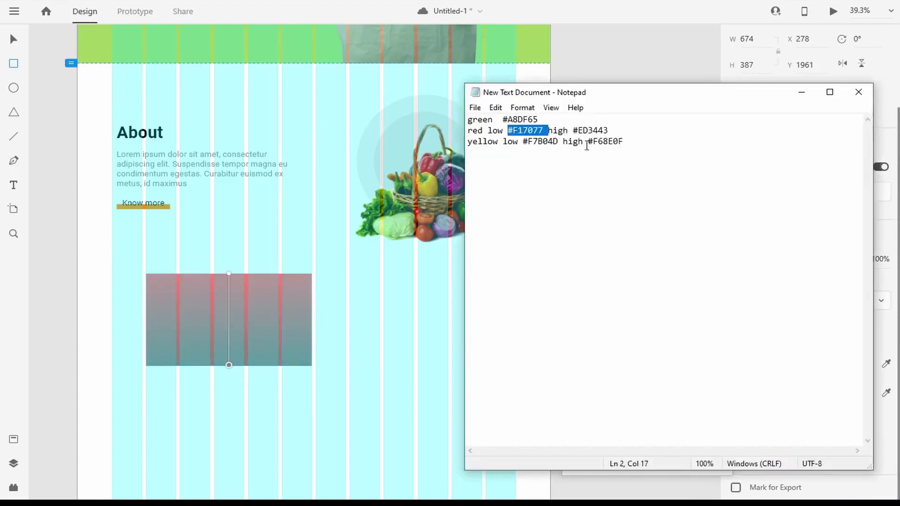
double_click(590, 130)
key("alt+Tab")
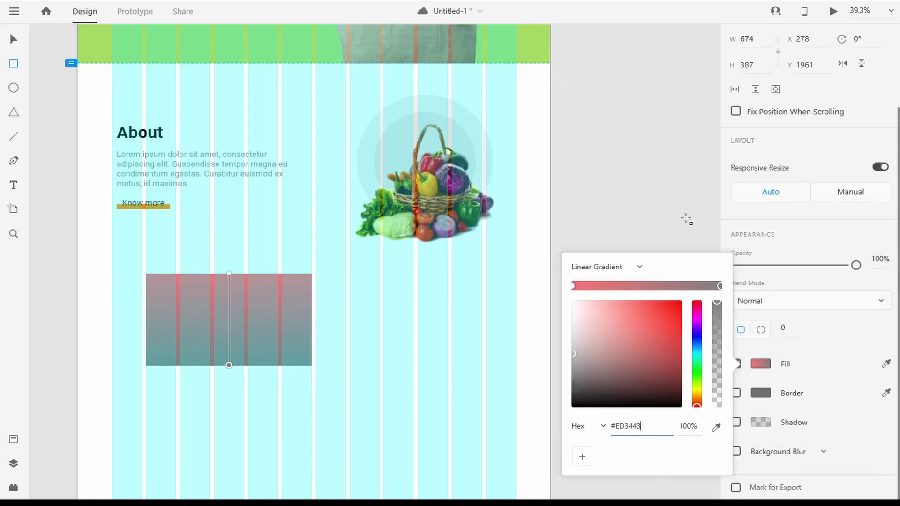
key("Return")
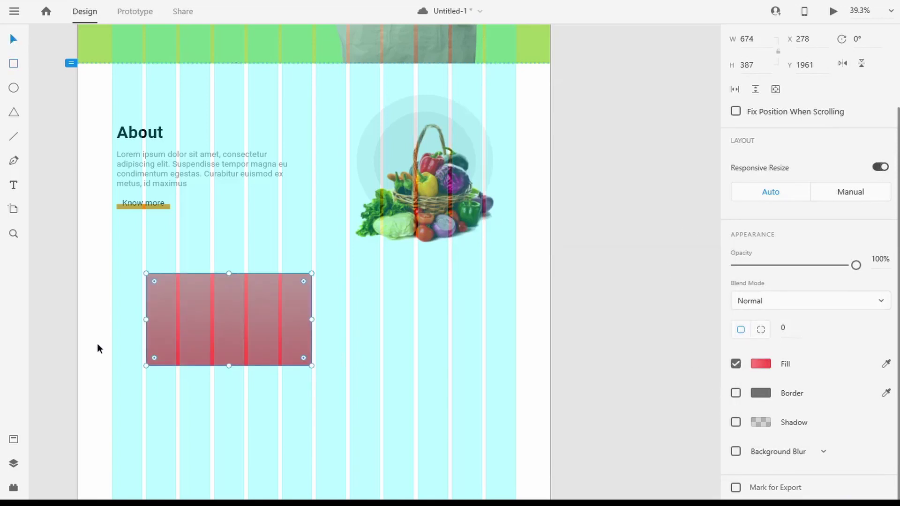
left_click(97, 349)
Round the red card's corners to about 43 and lay out two side-by-side cards, with the copy at about X 1040.
left_click(211, 326)
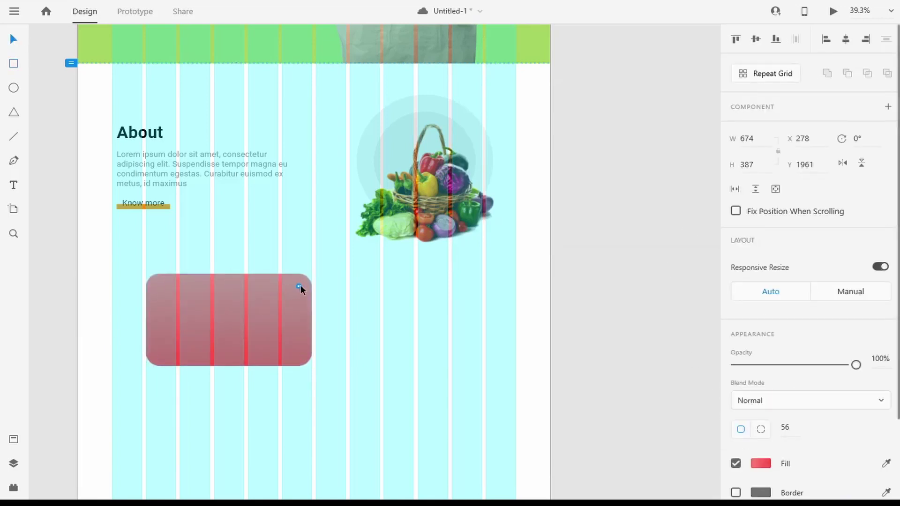
left_click_drag(299, 285, 305, 284)
left_click_drag(242, 323, 431, 322)
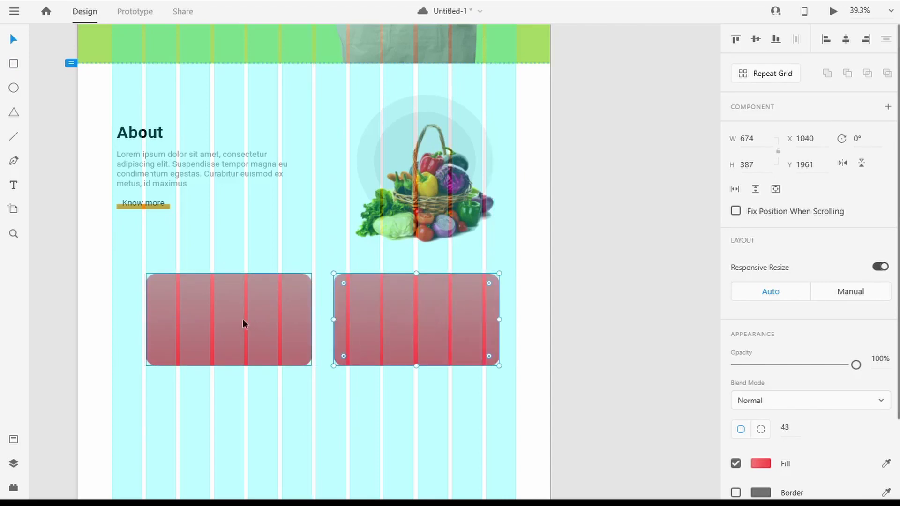
left_click_drag(244, 320, 224, 317)
Set the copied card's gradient start stop to the low yellow #F7B04D from the Notepad color list.
left_click(446, 327)
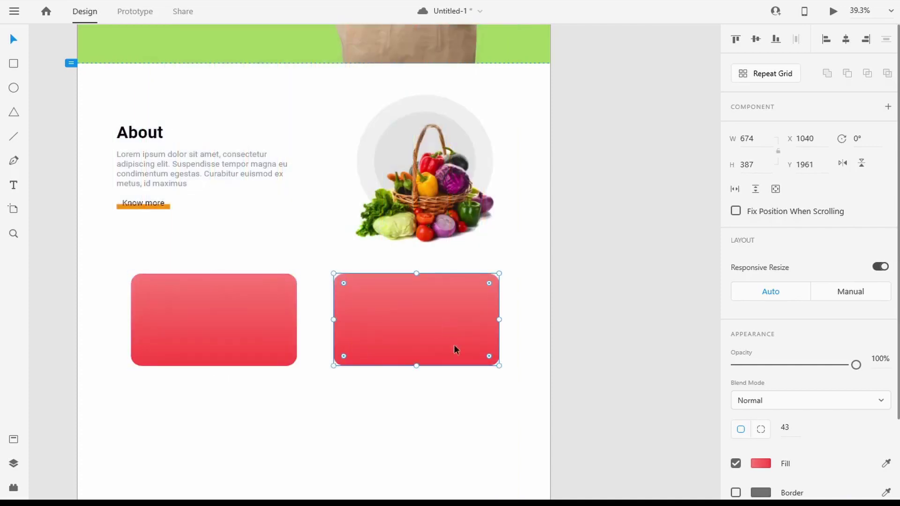
key("alt+Tab")
double_click(533, 144)
left_click(445, 321)
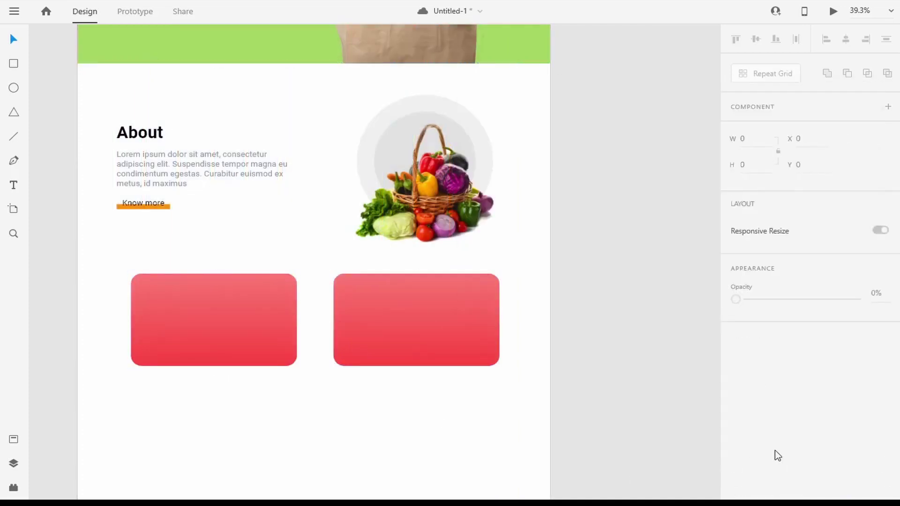
scroll(845, 394, "down", 2)
left_click(761, 392)
left_click(572, 312)
type("#F7B04D")
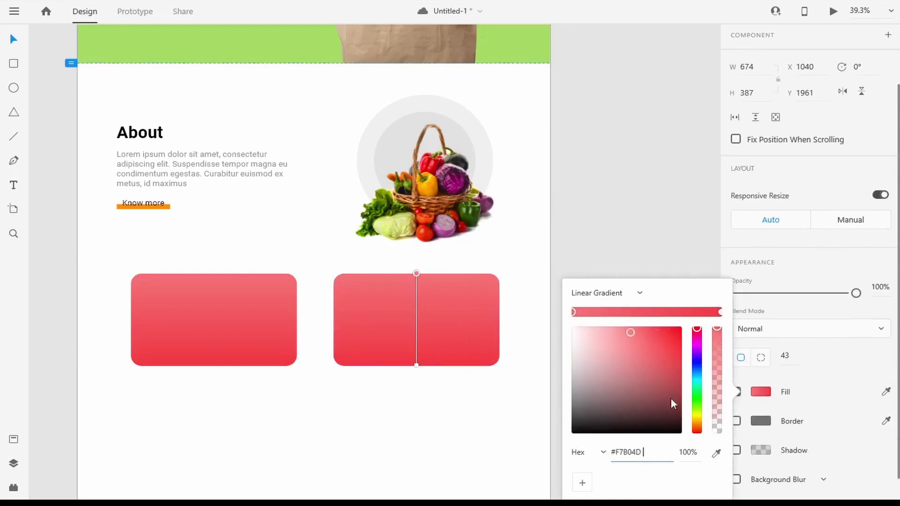
left_click(547, 338)
Set the copied card's gradient end stop to the high yellow #F68E0F from the Notepad color list.
left_click(474, 328)
key("alt+Tab")
double_click(604, 142)
key("ctrl+c")
left_click(658, 77)
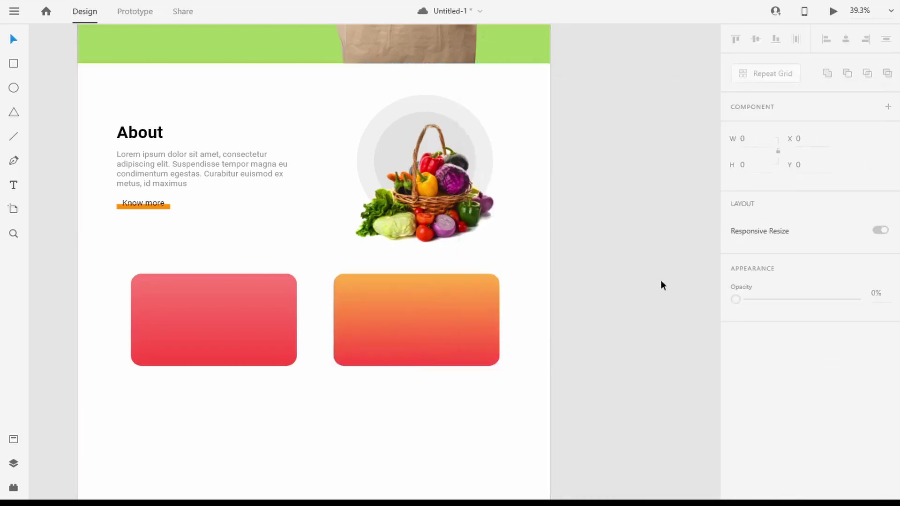
left_click(474, 339)
left_click(766, 465)
left_click(719, 312)
key("ctrl+v")
left_click(680, 249)
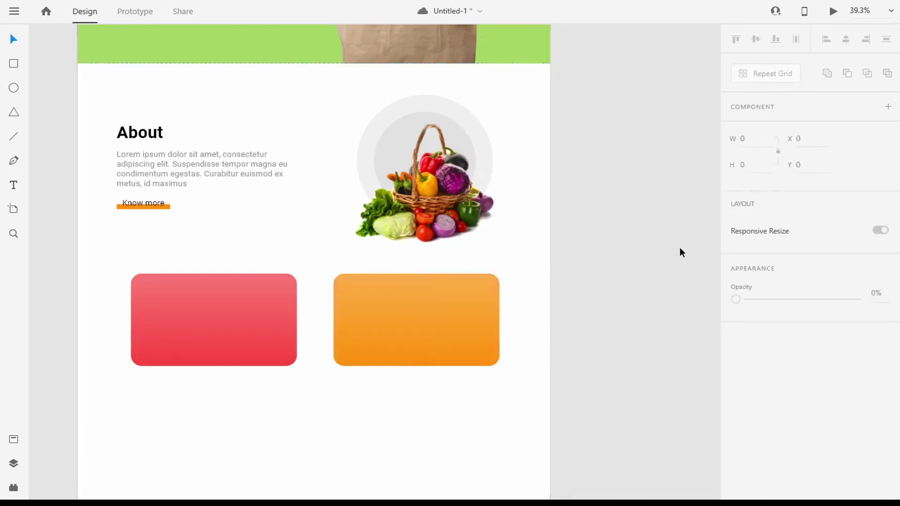
Place a copy of the About heading near the red card's upper edge and change its text to Fruits.
left_click(140, 133)
left_click_drag(140, 133, 205, 289)
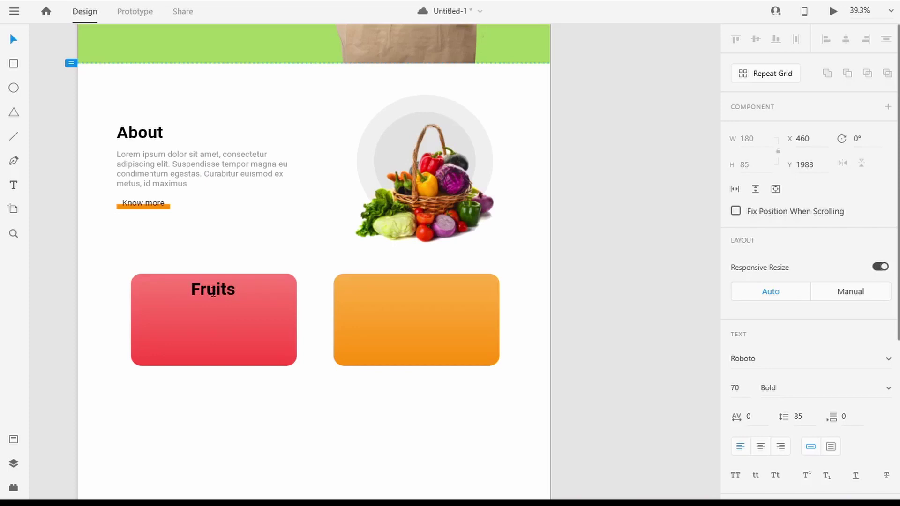
double_click(213, 291)
Reduce the Fruits heading's font size to 60.
scroll(784, 327, "down", 5)
left_click(735, 173)
key("Down")
key("Down")
key("Down")
key("Down")
key("Down")
key("Down")
key("Down")
key("Down")
key("Down")
key("Down")
key("Down")
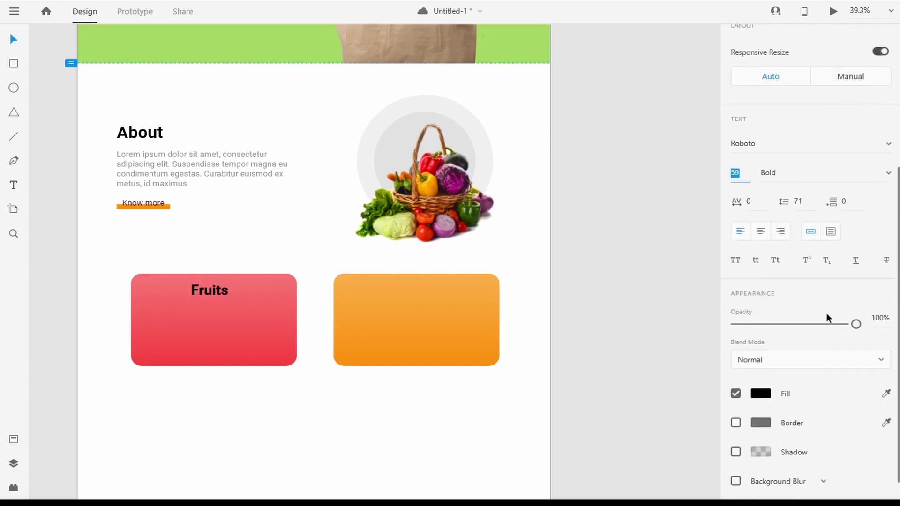
key("Down")
key("Down")
key("Down")
key("Down")
key("Down")
key("Up")
key("Up")
key("Up")
key("Up")
key("Up")
key("Up")
scroll(825, 313, "down", 2)
Make the Fruits heading white (#FFFFFF) and set its font weight to Medium.
left_click(760, 364)
left_click_drag(605, 319, 533, 208)
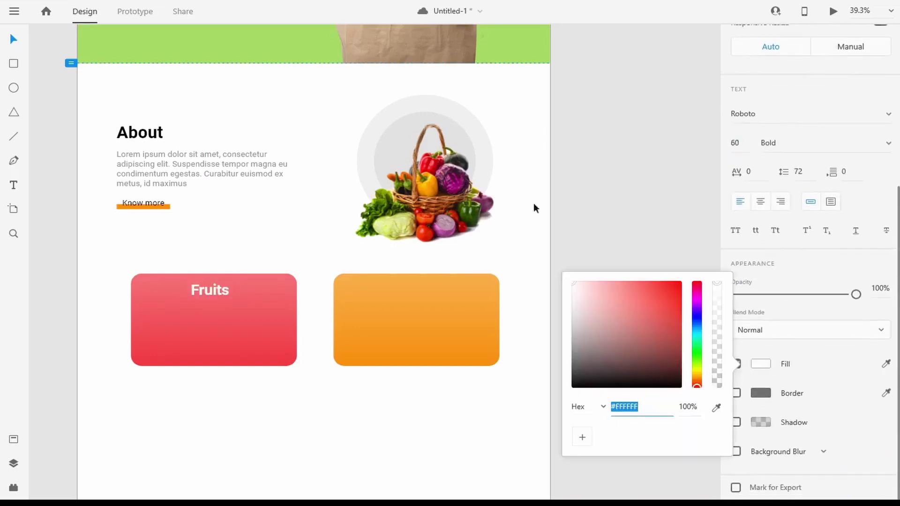
left_click(870, 137)
left_click(776, 114)
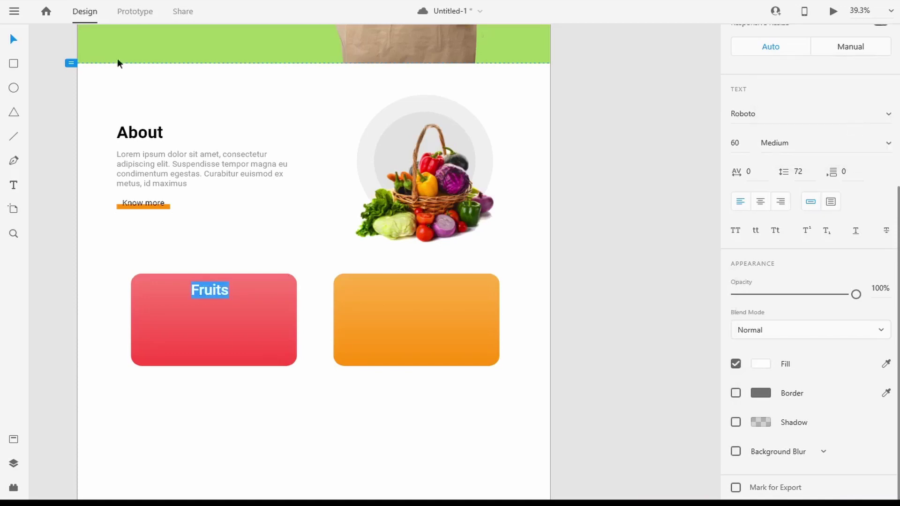
key("Escape")
Copy the Fruits heading onto the orange card, change the text to Vegetables and center it across the card.
scroll(197, 304, "up", 2)
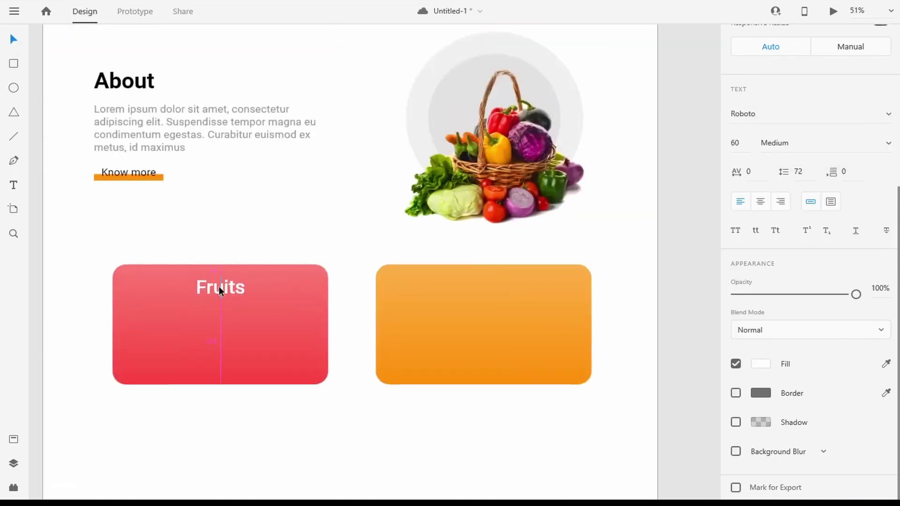
left_click_drag(219, 286, 500, 294)
mouse_move(40, 252)
left_click(188, 439)
type("egetable")
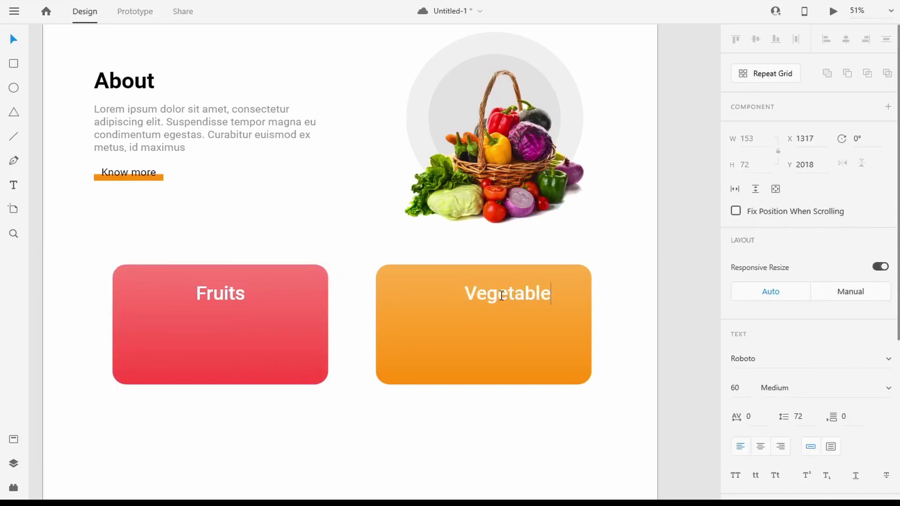
type("s")
key("Escape")
left_click_drag(544, 294, 516, 294)
key("Escape")
Bring the 15671 vegetables image from the assets folder into the design and scale it down to about 876 by 393.
key("alt+Tab")
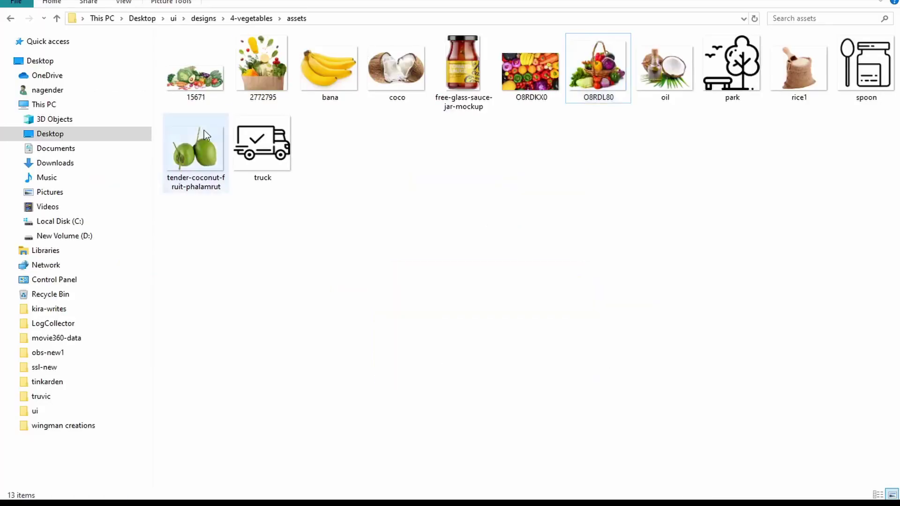
left_click_drag(194, 69, 429, 429)
scroll(570, 397, "down", 2)
scroll(569, 395, "down", 5)
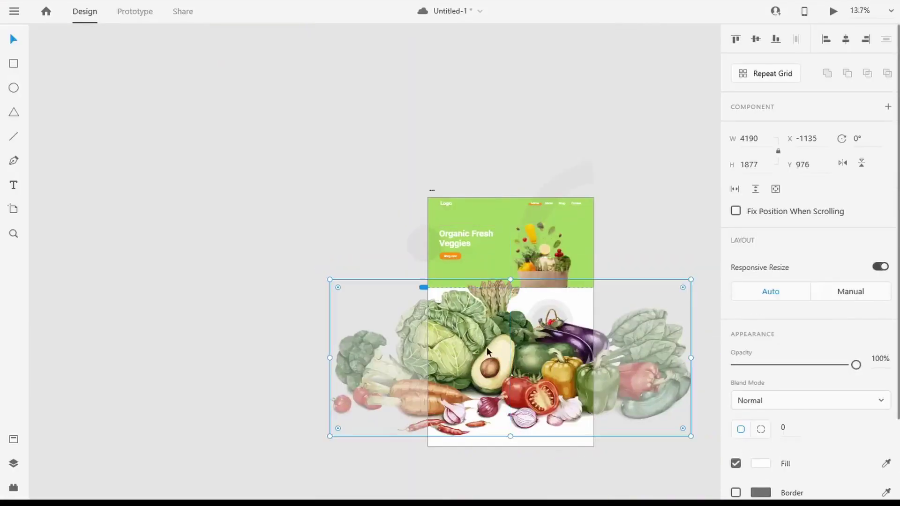
left_click_drag(688, 434, 536, 396)
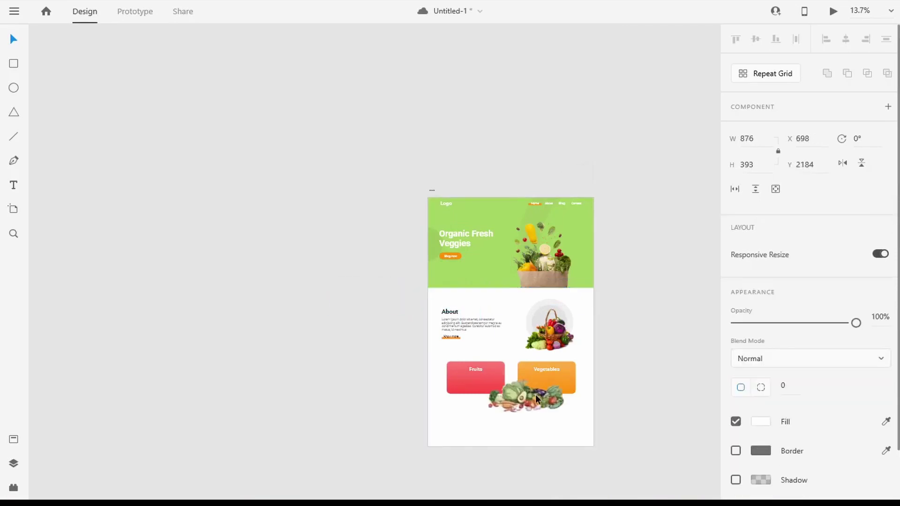
Shrink the vegetables image to fit the card width and place one copy over the lower edge of each card.
scroll(537, 402, "up", 7)
left_click_drag(656, 451, 529, 394)
left_click_drag(359, 345, 256, 332)
left_click(679, 478)
left_click(458, 395)
scroll(598, 463, "down", 2)
scroll(531, 448, "down", 1)
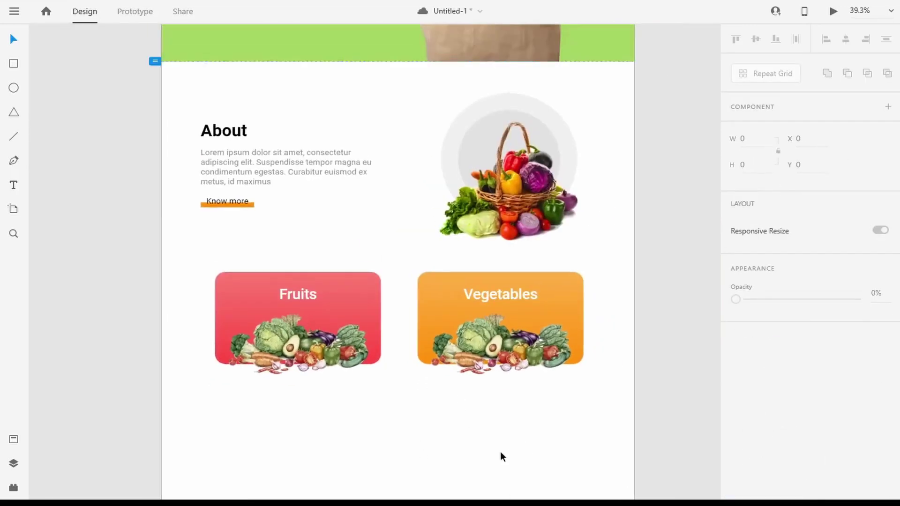
Draw a full-width rectangle about 1920 by 433 below the two cards at about Y 2486.
left_click_drag(436, 468, 377, 353)
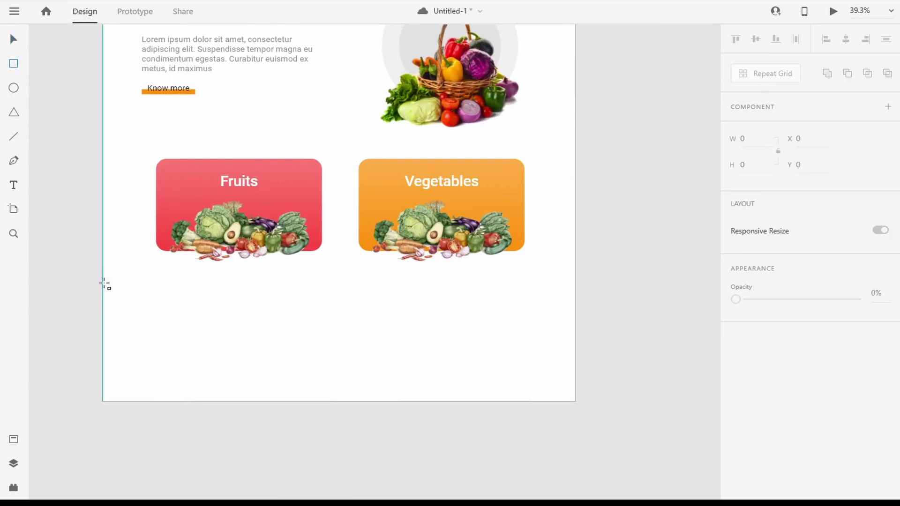
left_click_drag(104, 285, 576, 391)
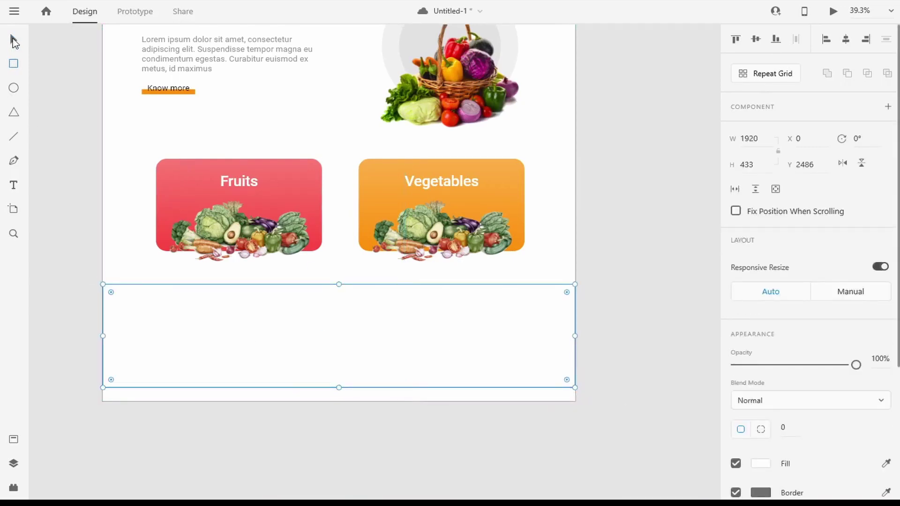
left_click(13, 39)
Extend the artboard downward and stretch the full-width rectangle to a height of about 532.
double_click(302, 398)
scroll(302, 398, "down", 1)
left_click_drag(337, 373, 337, 499)
left_click(288, 269)
left_click_drag(338, 327, 342, 347)
Fill the full-width rectangle with the orange sampled from the Vegetables card and remove its border.
left_click(760, 464)
left_click(716, 452)
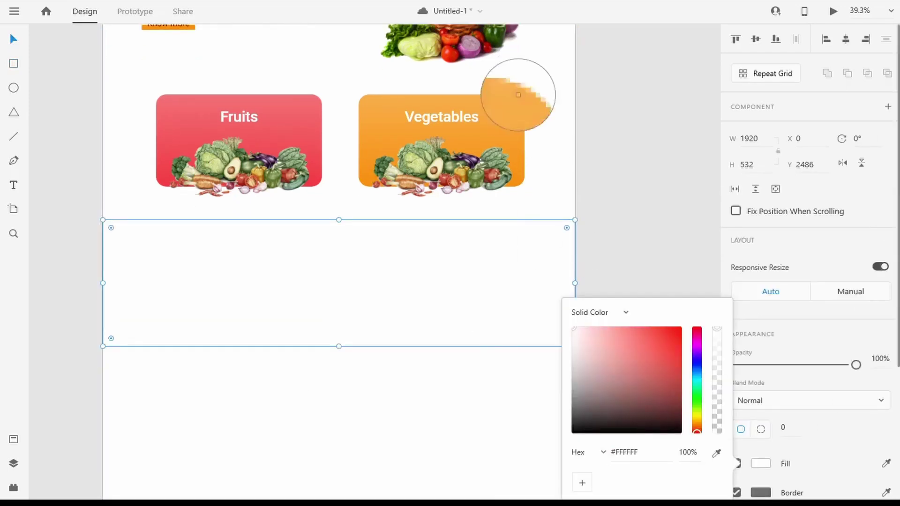
left_click(519, 167)
scroll(818, 356, "down", 2)
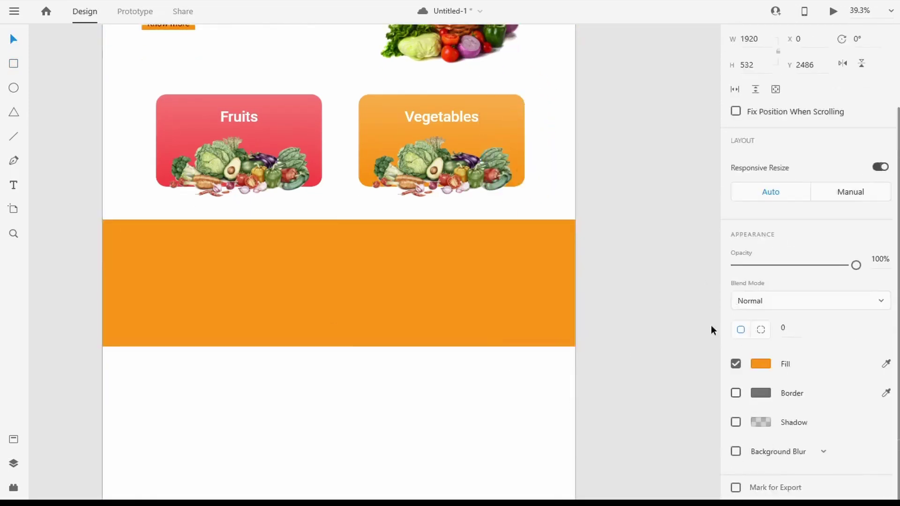
Show the layout grid and draw a 260 by 260 circle on the orange band at about X 140, Y 2568.
scroll(75, 261, "up", 2)
key("ctrl+shift+apostrophe")
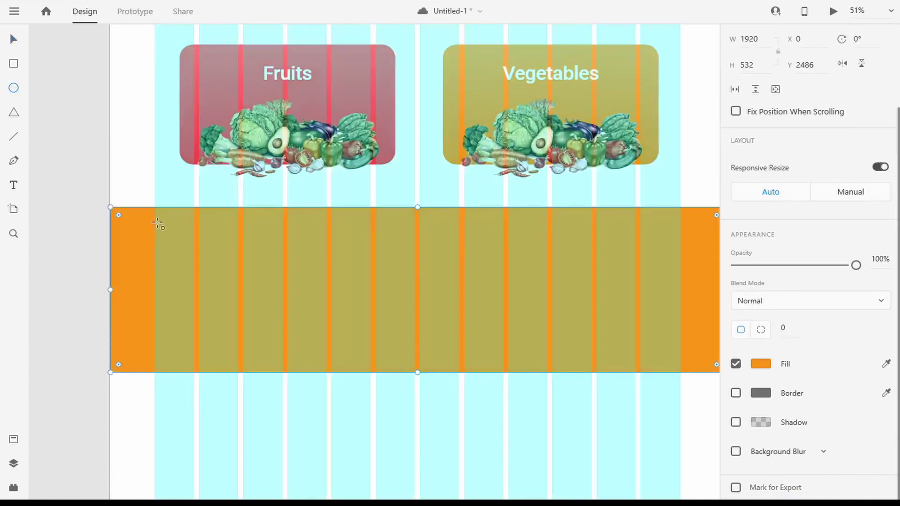
left_click_drag(156, 232, 238, 311)
scroll(758, 140, "up", 3)
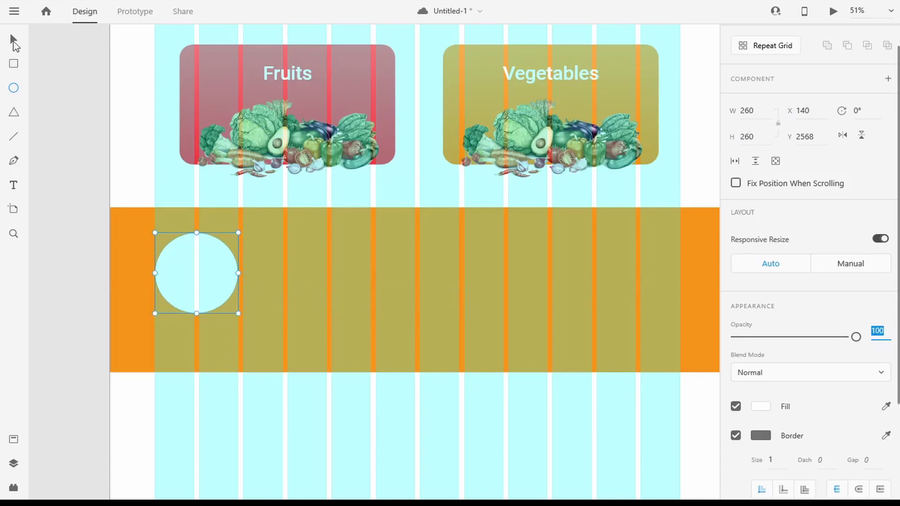
left_click(13, 41)
left_click(313, 305)
left_click(204, 282)
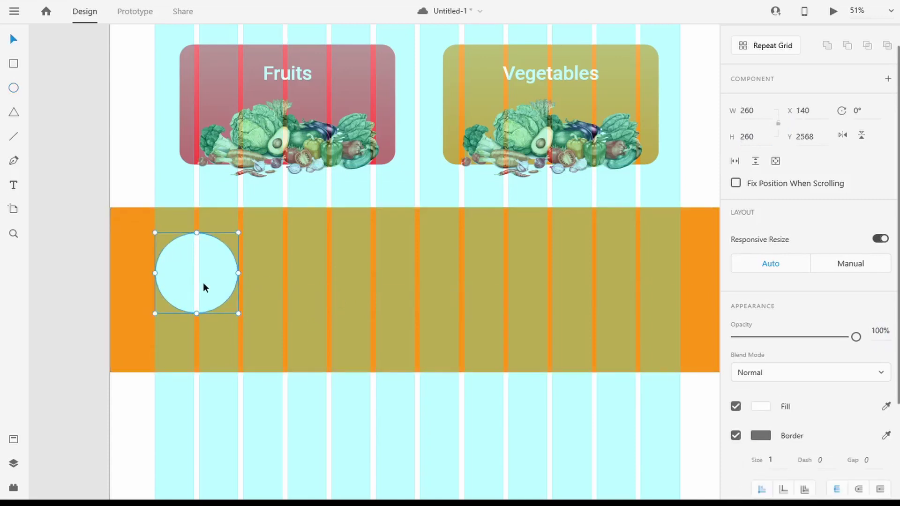
Duplicate the white circle across the orange band at Y 2568 to form a row of six, the last at X 1520.
left_click_drag(203, 283, 453, 268)
left_click_drag(469, 271, 645, 273)
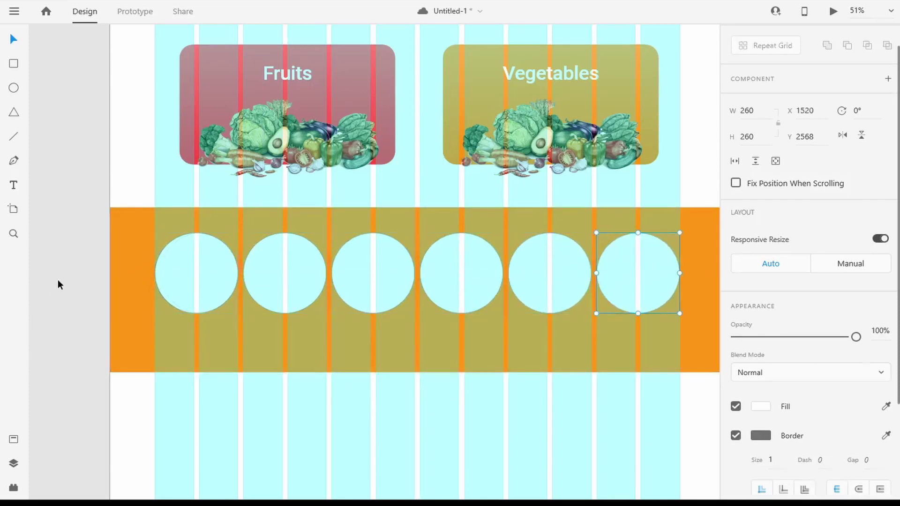
left_click(58, 279)
Copy the Fruits card heading beneath the first circle and change the copy's text to "Banana".
left_click(286, 74)
left_click_drag(286, 74, 196, 328)
double_click(196, 328)
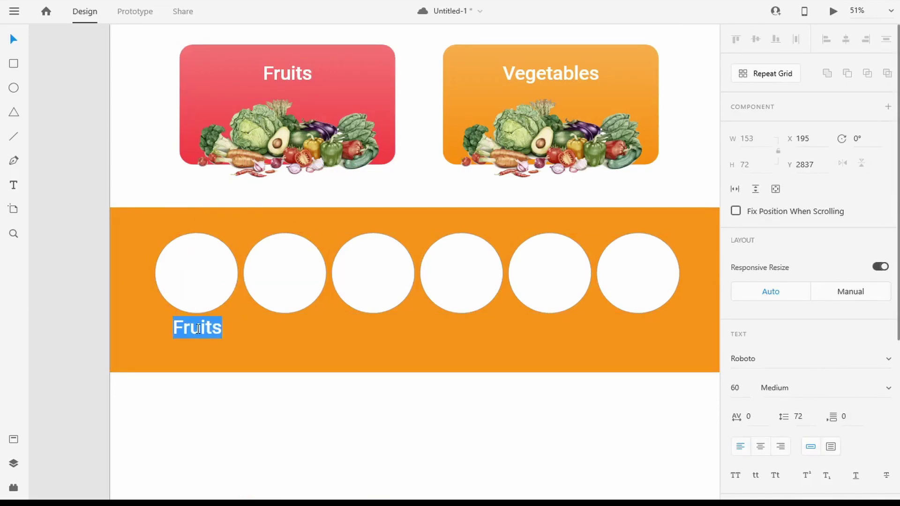
type("Banana")
key("Escape")
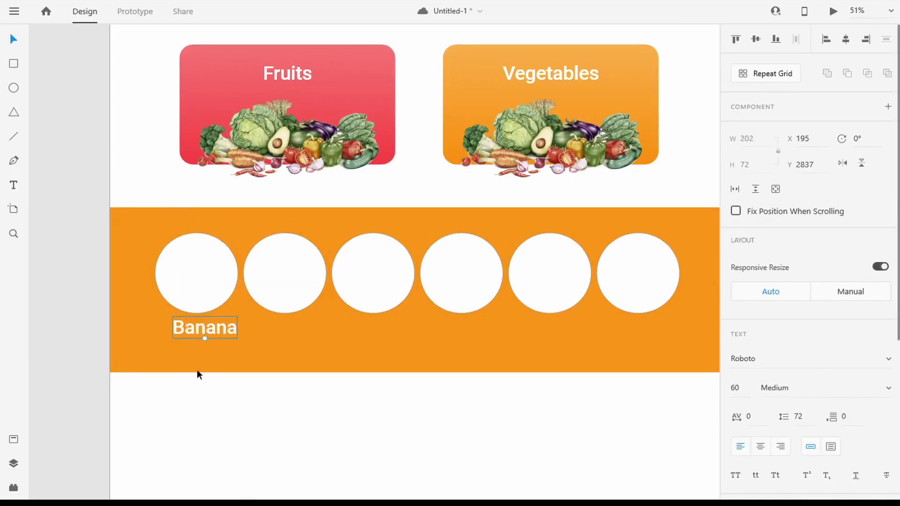
Reduce the Banana label's font size to 41 and centre it beneath the first circle.
scroll(759, 319, "down", 2)
key("Down")
key("Down")
key("Down")
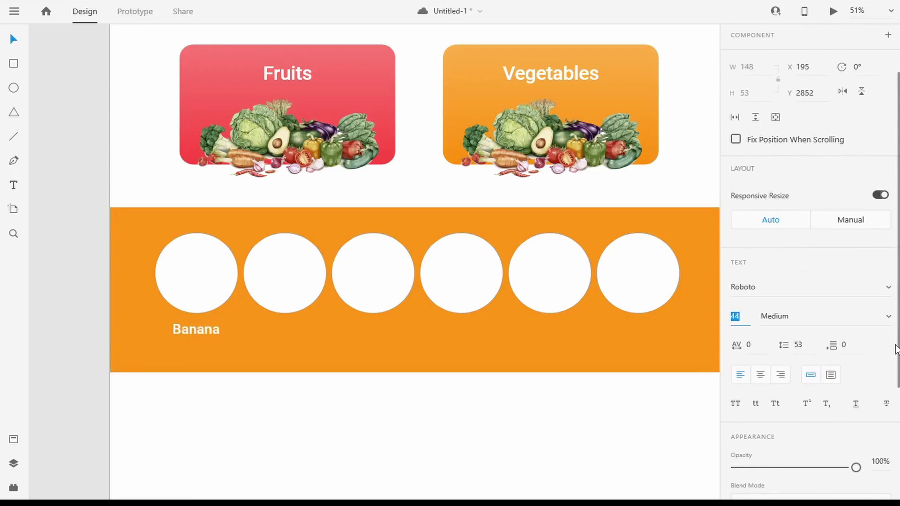
scroll(896, 349, "down", 2)
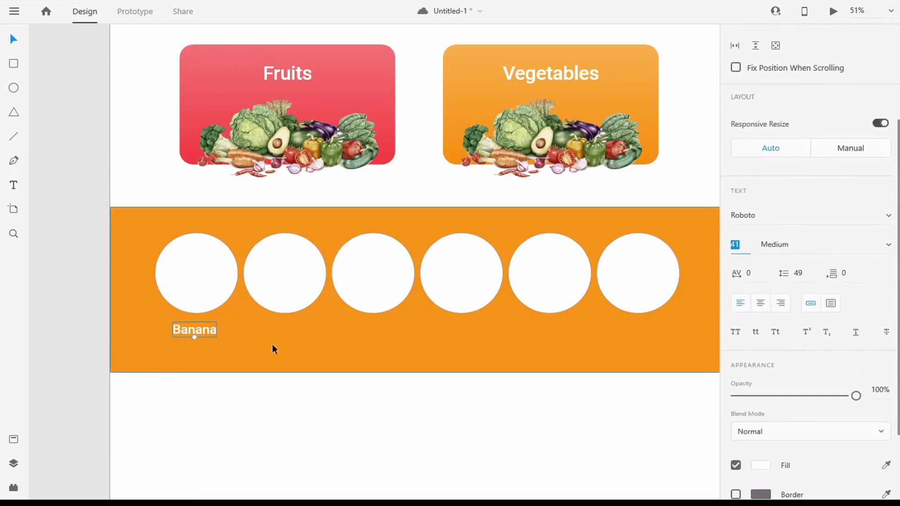
left_click_drag(199, 330, 202, 325)
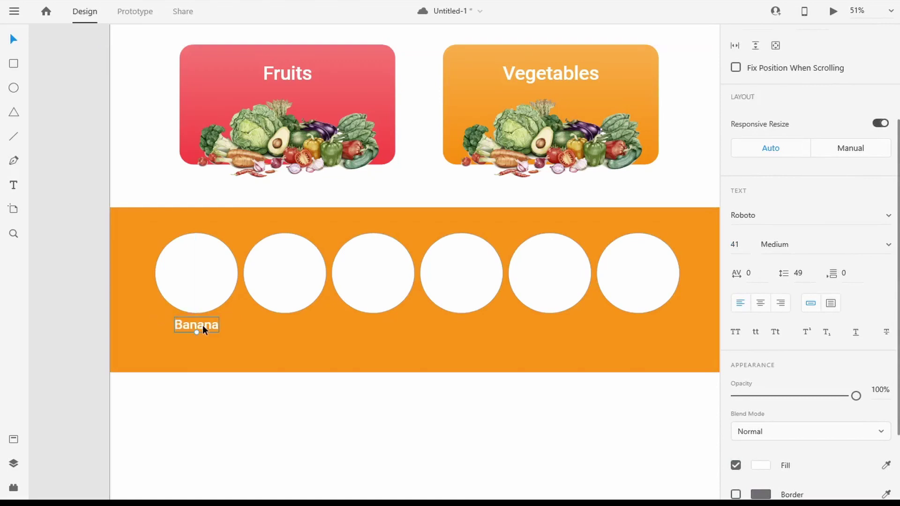
Duplicate the Banana label beneath each of the other five circles, keeping the row aligned at Y 2839.
left_click(90, 358)
left_click(201, 325)
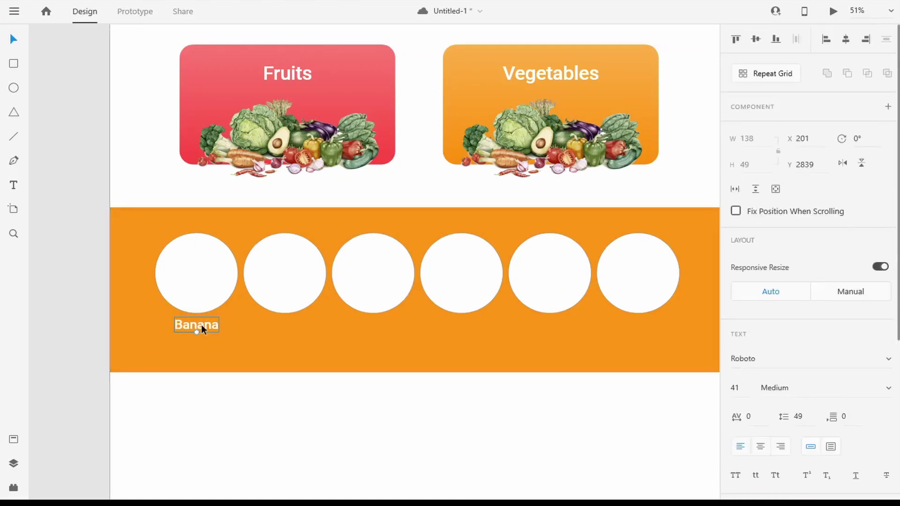
left_click_drag(201, 324, 465, 327)
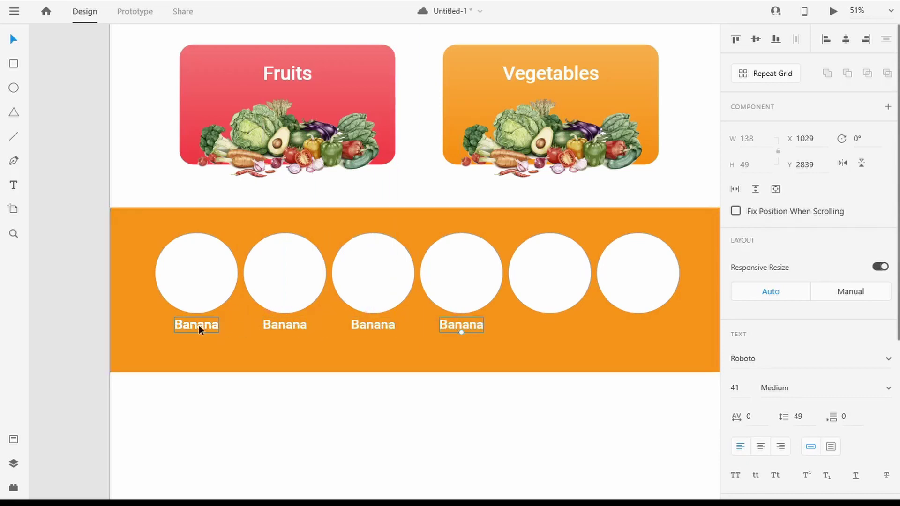
left_click_drag(539, 326, 552, 327)
mouse_move(201, 326)
left_mouse_down()
mouse_move(643, 326)
mouse_move(201, 333)
left_mouse_up()
key("ctrl+z")
Change the second circle's label to "coconut" and the third circle's label to "Rice".
double_click(288, 325)
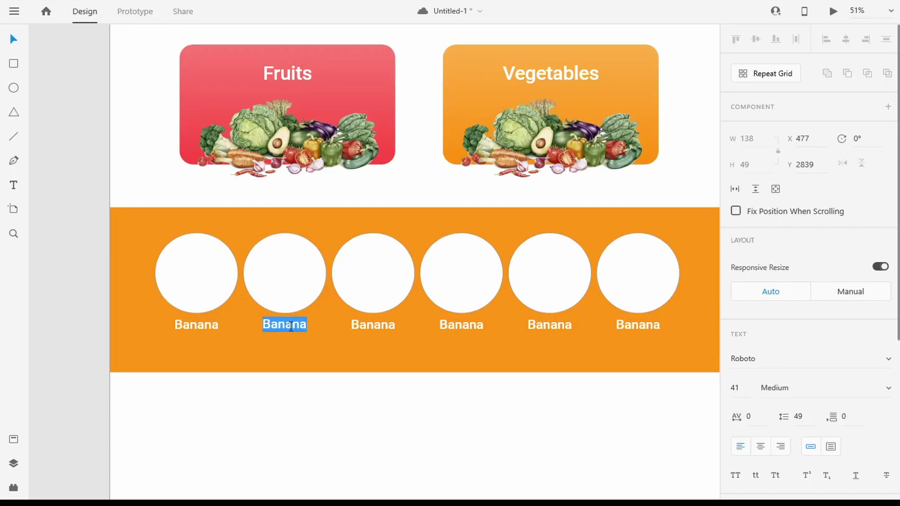
type("coconut")
left_click(372, 329)
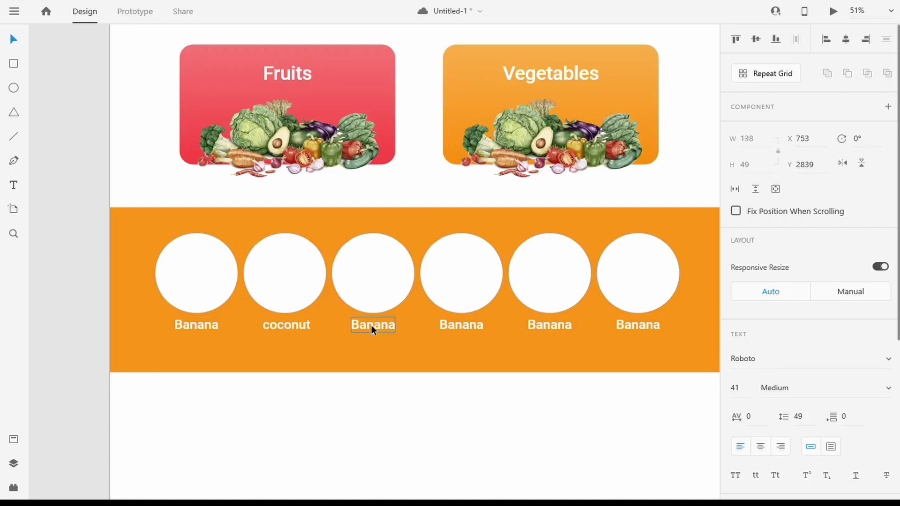
type("Rice")
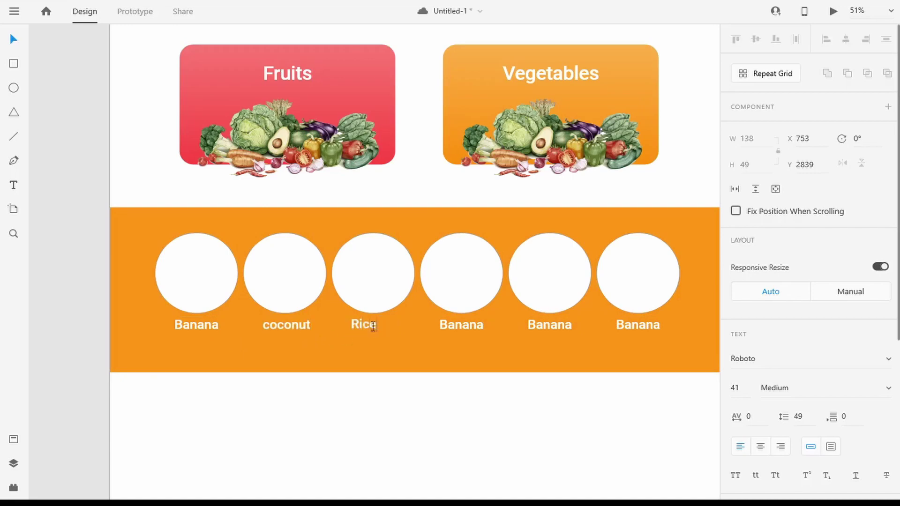
Check the product images in the assets folder and change the fourth label to "Olive Oil" and the fifth to "Coconuts".
left_click(368, 497)
left_click(443, 376)
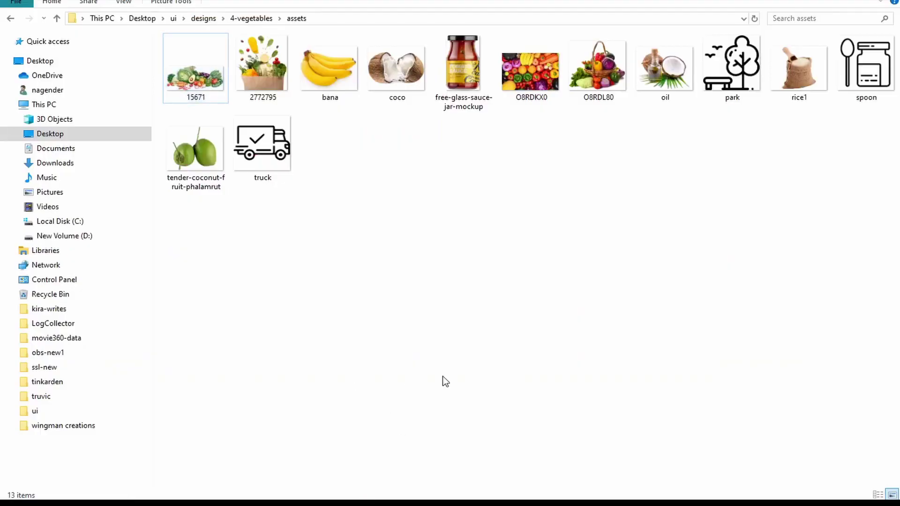
left_click(577, 497)
double_click(460, 326)
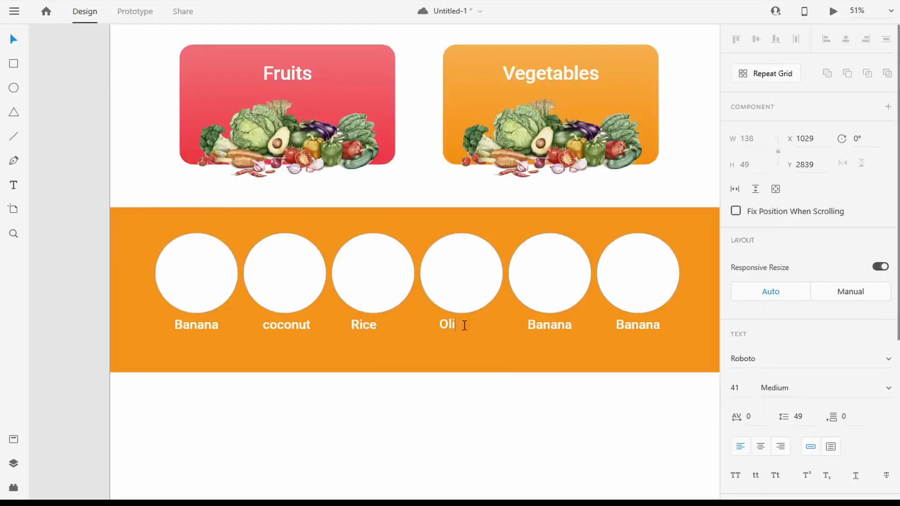
key("Escape")
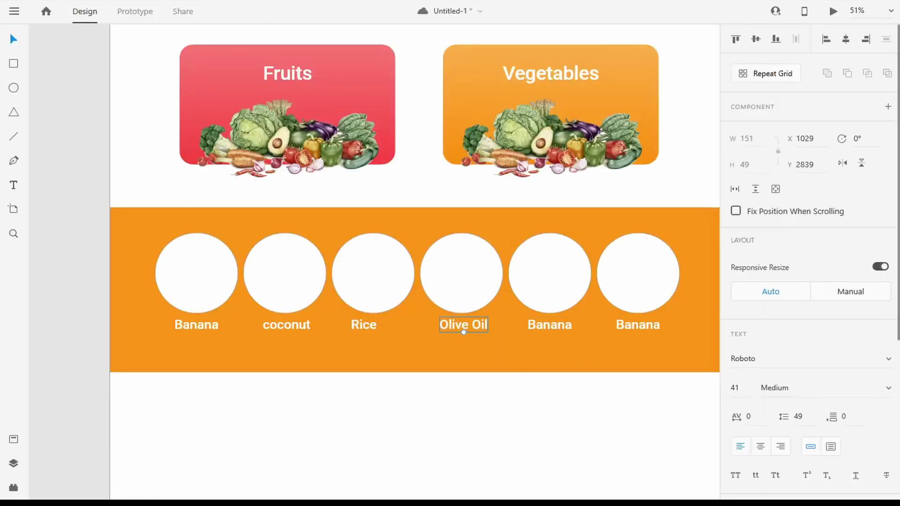
key("alt+Tab")
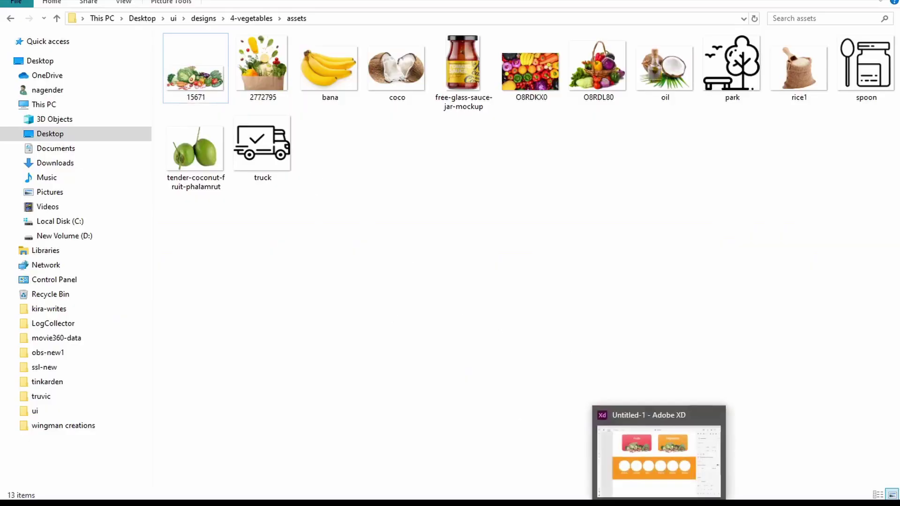
left_click(659, 502)
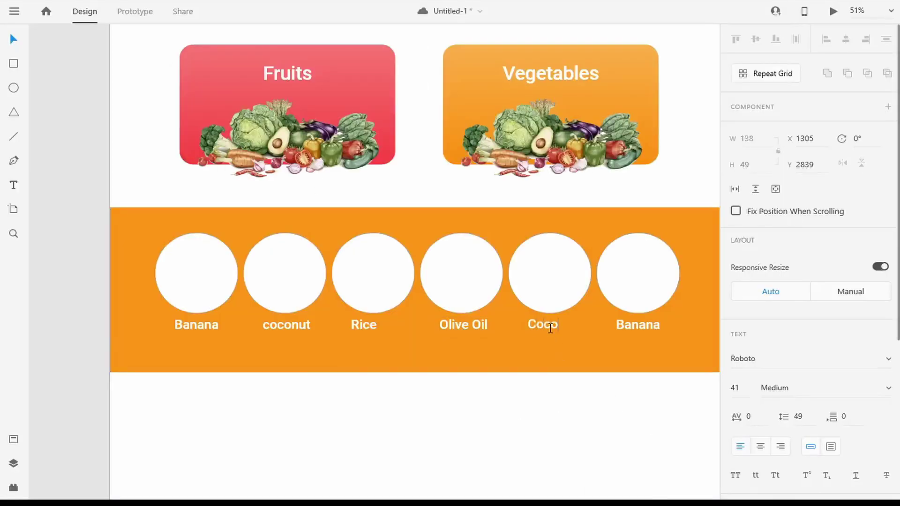
key("Escape")
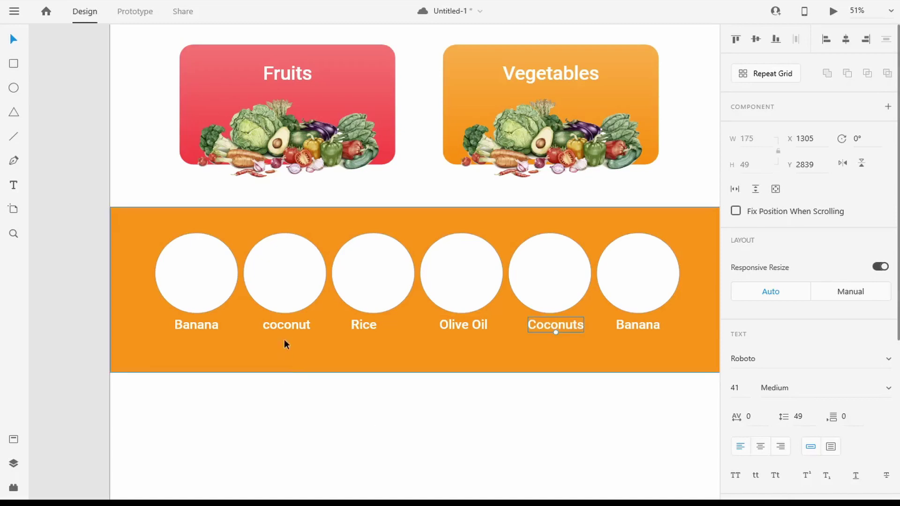
Centre the second to sixth labels horizontally beneath their circles.
left_click_drag(289, 324, 287, 325)
left_click_drag(369, 323, 379, 324)
left_click(463, 325)
left_click_drag(462, 325, 457, 326)
left_click_drag(547, 324, 544, 325)
left_click_drag(638, 325, 637, 322)
scroll(642, 324, "up", 4)
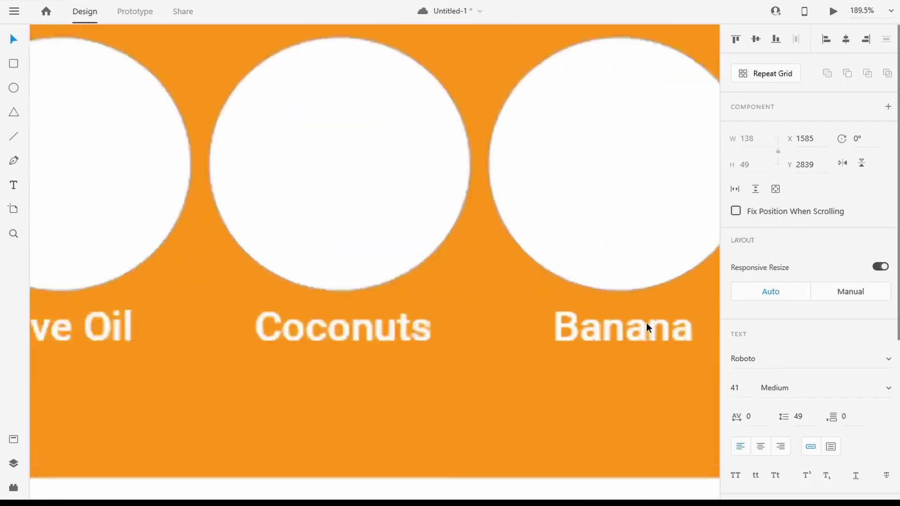
scroll(489, 365, "down", 4)
scroll(299, 367, "down", 2)
left_click(52, 344)
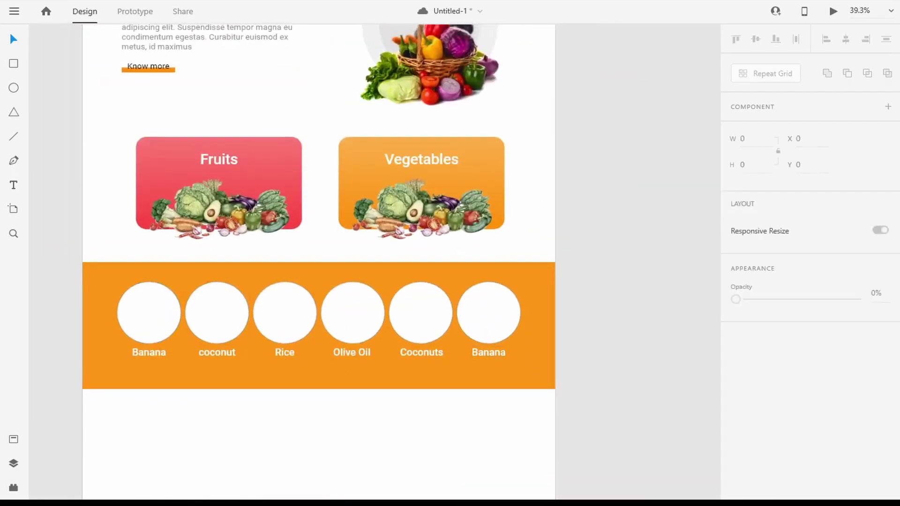
Import the bana image from the assets folder, scale it to about 186 by 150 and centre it in the first circle.
left_click(353, 454)
left_click_drag(195, 153, 267, 232)
left_click(267, 232)
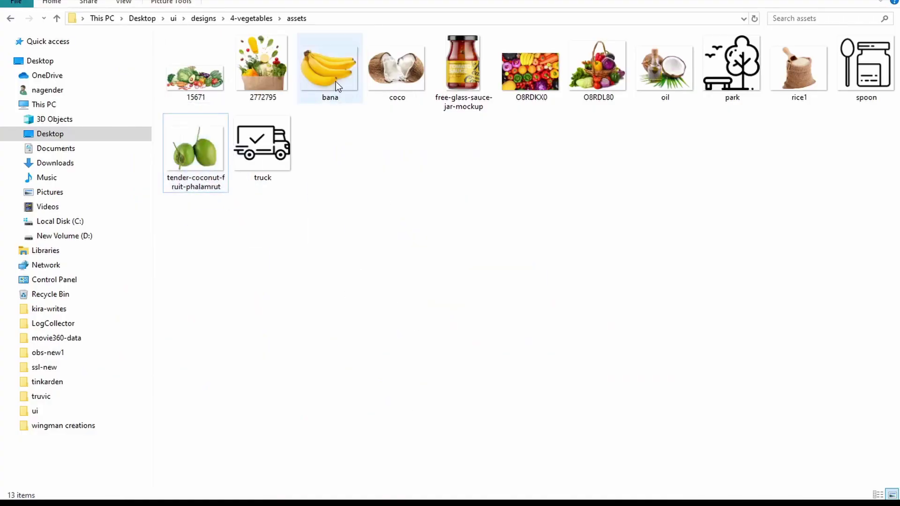
left_click_drag(335, 82, 172, 323)
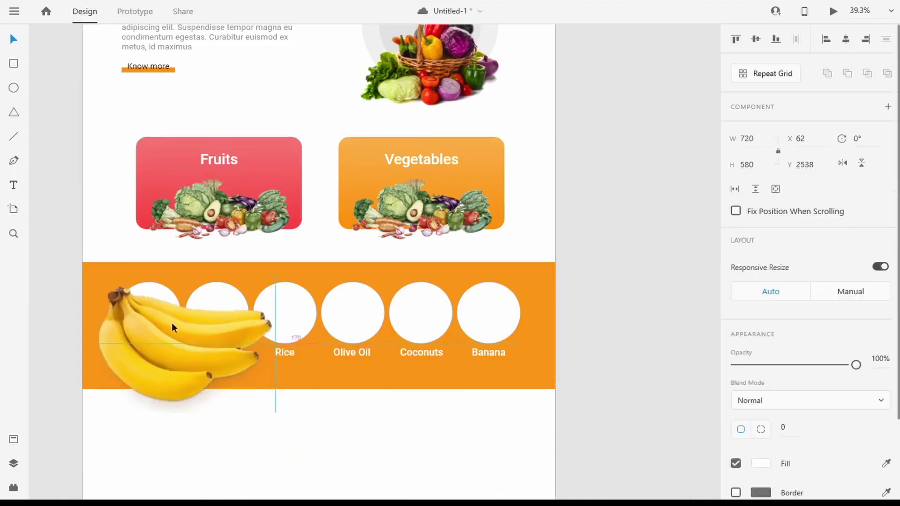
left_click_drag(275, 413, 150, 313)
left_click_drag(185, 342, 144, 335)
scroll(149, 292, "up", 3)
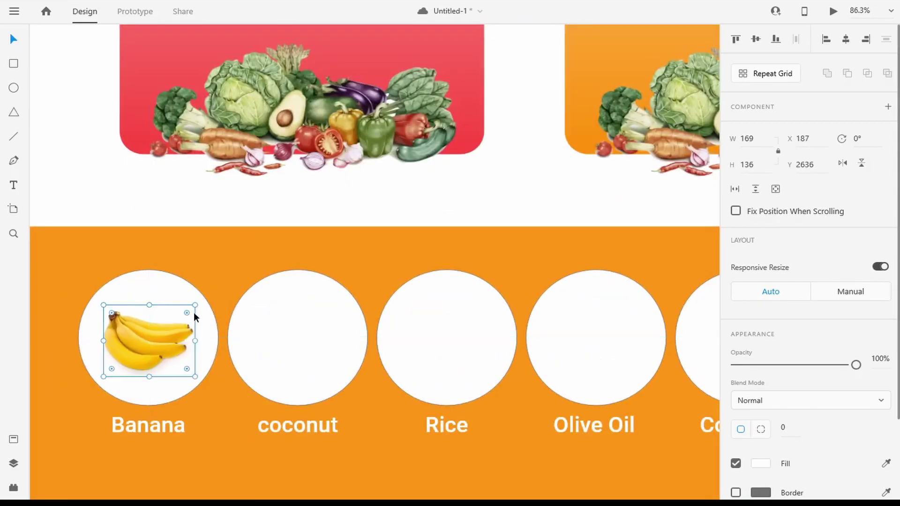
left_click_drag(194, 316, 203, 299)
left_click_drag(162, 326, 157, 328)
scroll(397, 361, "down", 3)
left_click(306, 462)
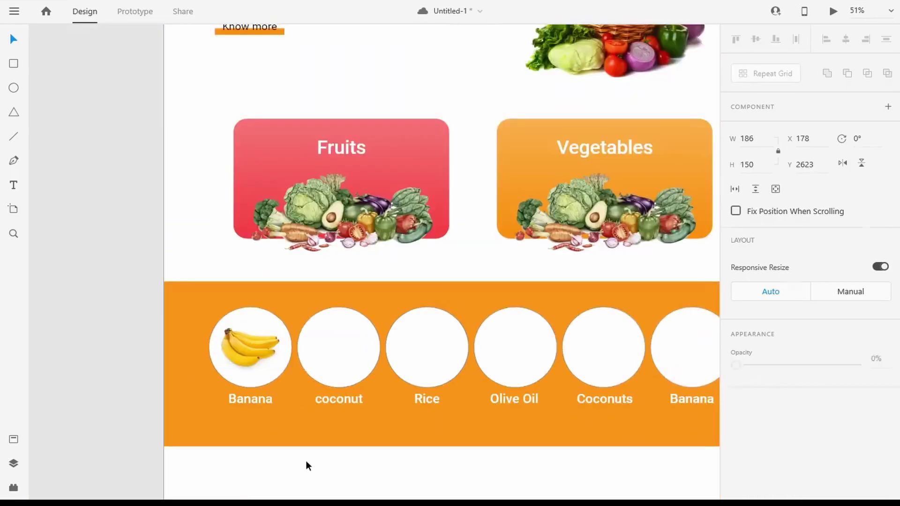
Import the coco image from the assets folder, scale it down and place it inside the coconut circle.
key("alt+Tab")
left_click(382, 313)
left_click_drag(398, 67, 317, 468)
scroll(411, 475, "down", 1)
left_click_drag(411, 475, 286, 305)
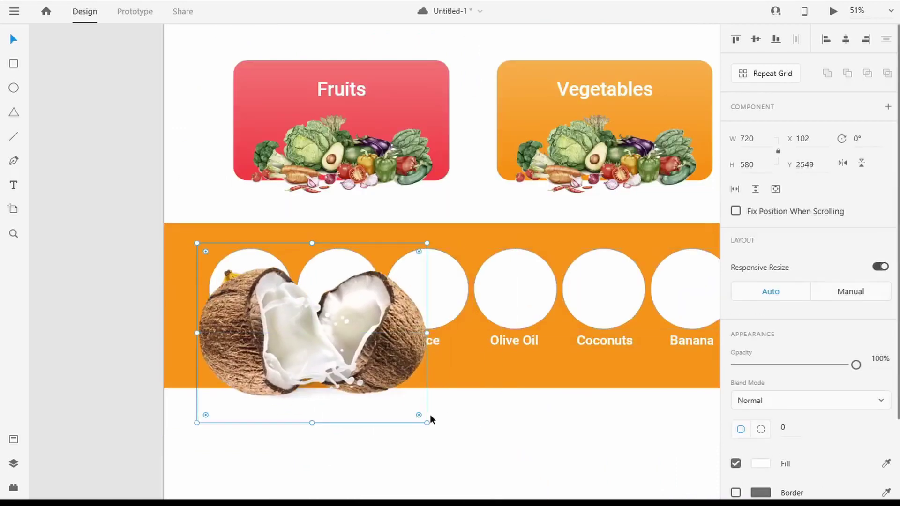
left_click_drag(430, 416, 277, 308)
left_click_drag(249, 268, 264, 284)
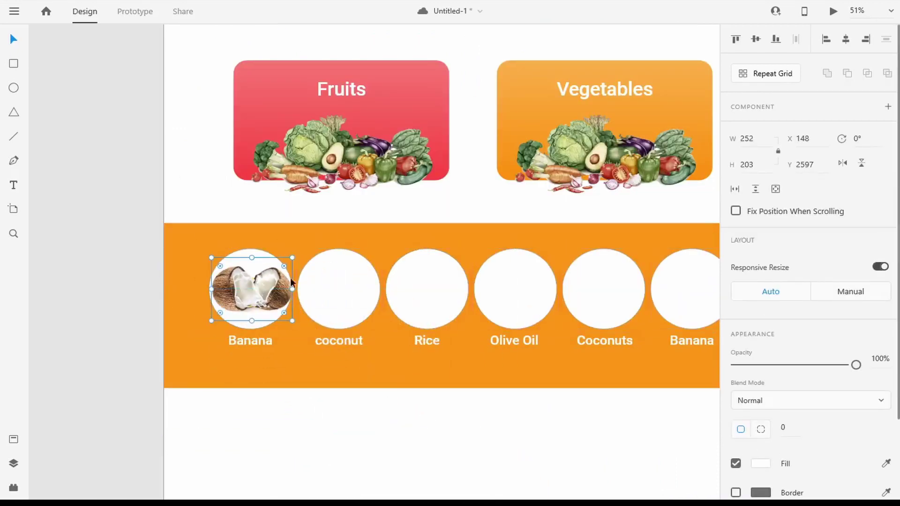
left_click_drag(292, 257, 342, 284)
Import the rice1 image from the assets folder, scale it down and centre it inside the Rice circle.
left_click(412, 499)
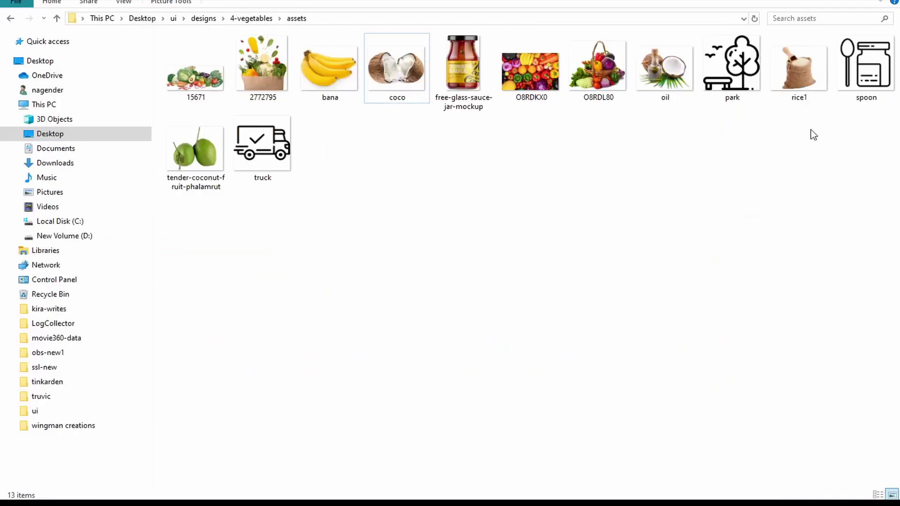
left_click_drag(798, 68, 398, 442)
scroll(507, 462, "down", 1)
left_click_drag(507, 462, 431, 251)
left_click_drag(550, 379, 409, 272)
left_click_drag(365, 248, 345, 267)
left_click_drag(301, 217, 323, 235)
left_click_drag(358, 269, 432, 266)
Import the oil image from the assets folder, scale it below 233 by 188 and centre it in the Olive Oil circle.
key("alt+Tab")
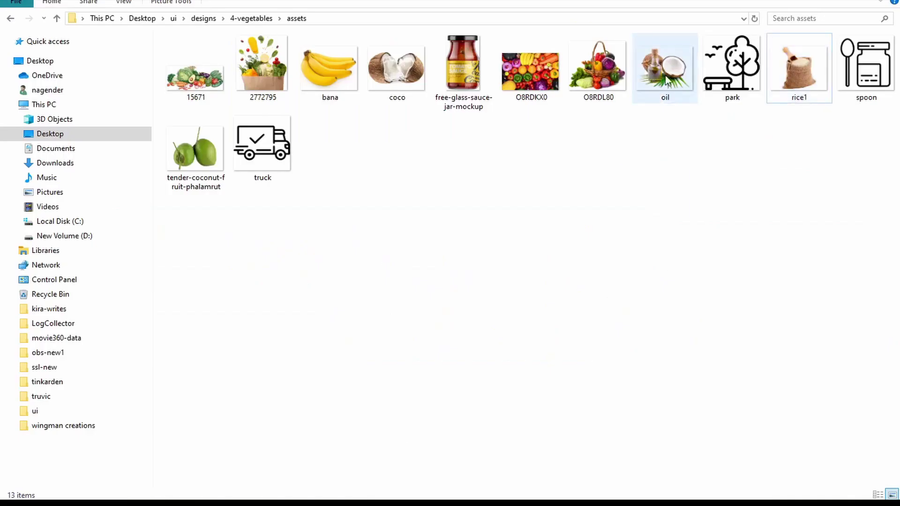
left_click_drag(666, 80, 446, 420)
left_click_drag(535, 457, 434, 261)
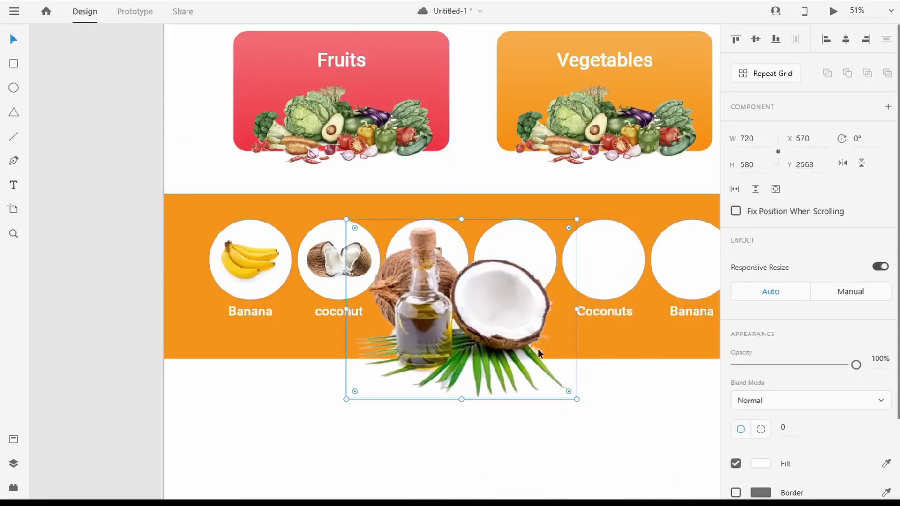
left_click_drag(565, 377, 432, 288)
left_click_drag(403, 257, 441, 265)
left_click_drag(385, 227, 394, 235)
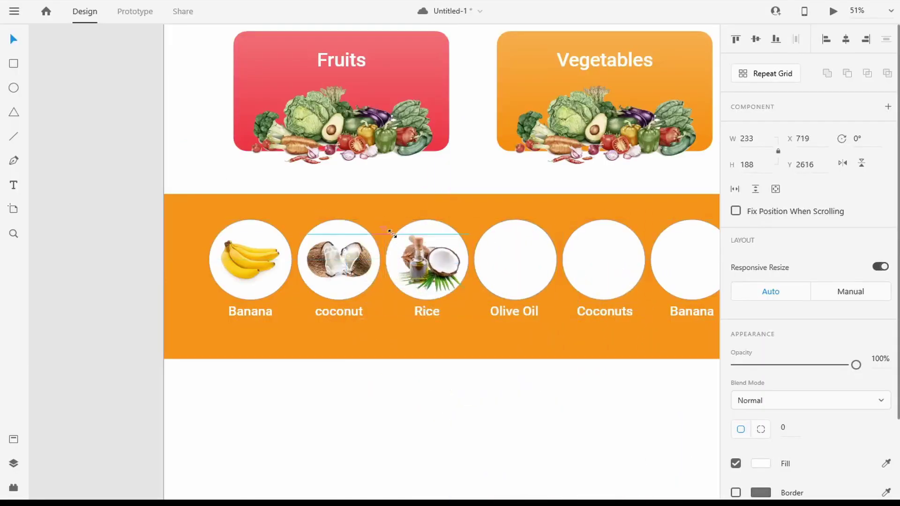
left_click_drag(434, 268, 519, 270)
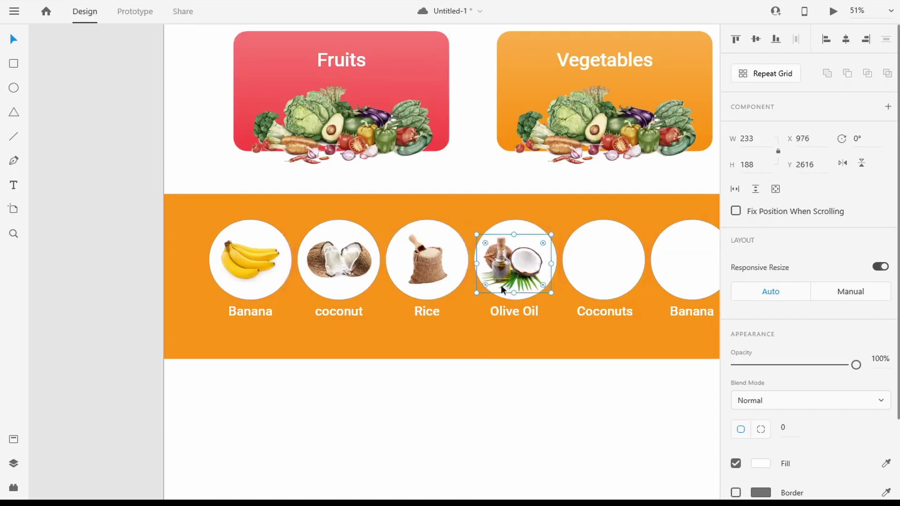
left_click_drag(478, 292, 484, 286)
left_click_drag(521, 264, 518, 264)
left_click(496, 378)
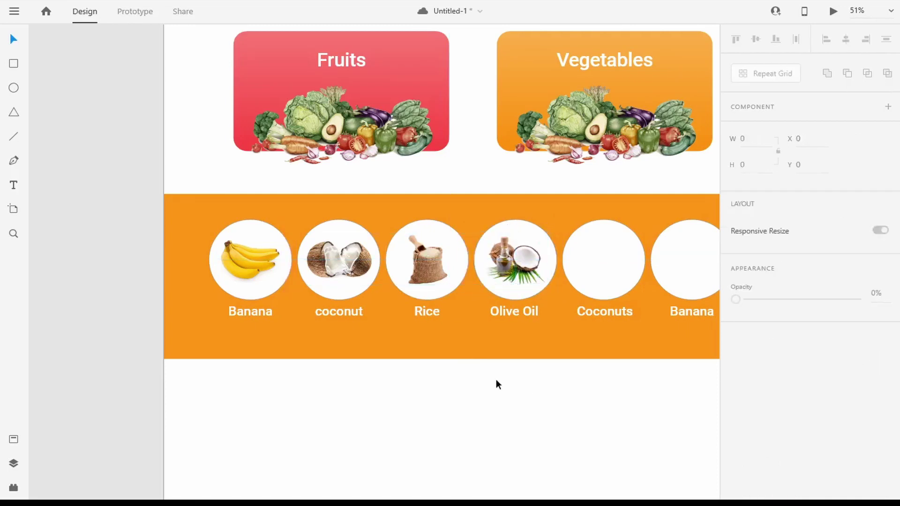
Import the tender-coconut image from the assets folder, scale it down and fit it inside the Coconuts circle.
key("alt+Tab")
left_click_drag(195, 150, 419, 428)
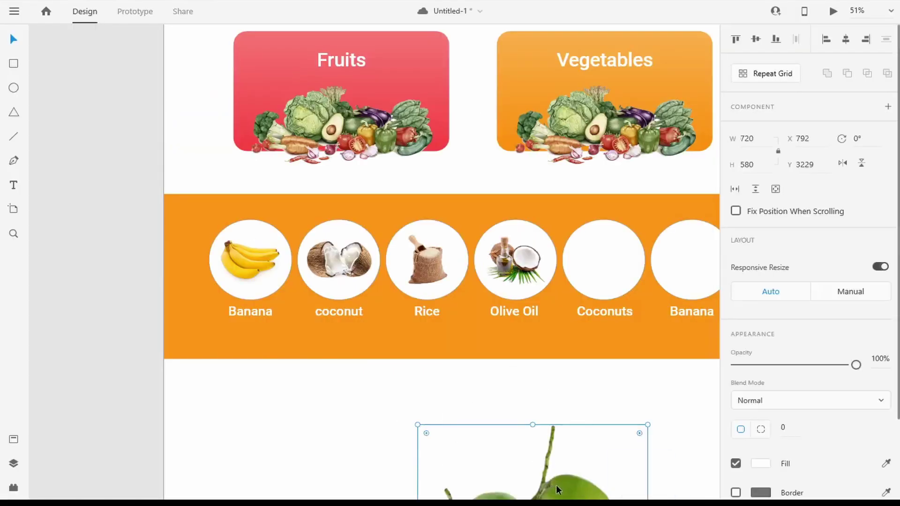
left_click_drag(478, 415, 613, 261)
left_click_drag(564, 286, 606, 268)
Duplicate the banana image from the first circle into the sixth circle.
key("alt+Tab")
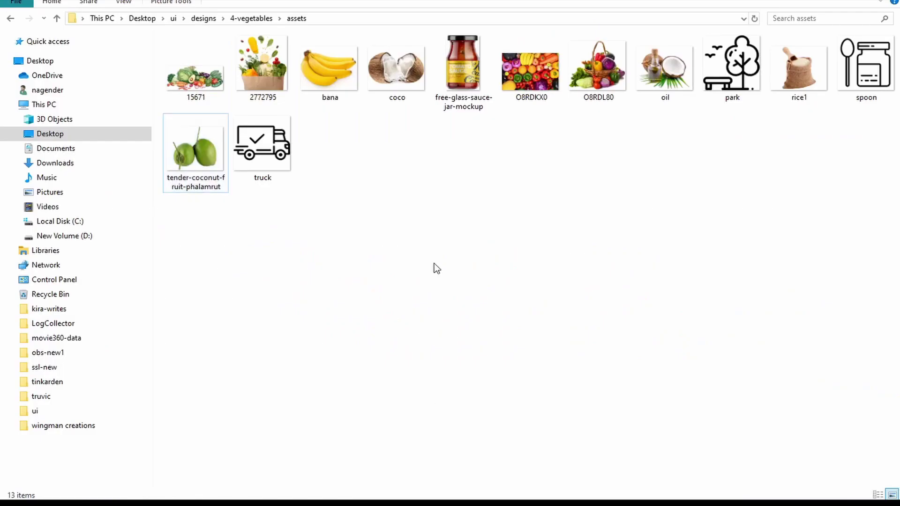
left_click_drag(328, 94, 639, 492)
key("alt+Tab")
left_click(251, 270)
left_click_drag(252, 270, 697, 267)
left_click(684, 376)
Shorten the orange product band from its lower edge to a height of about 489.
scroll(684, 377, "down", 2)
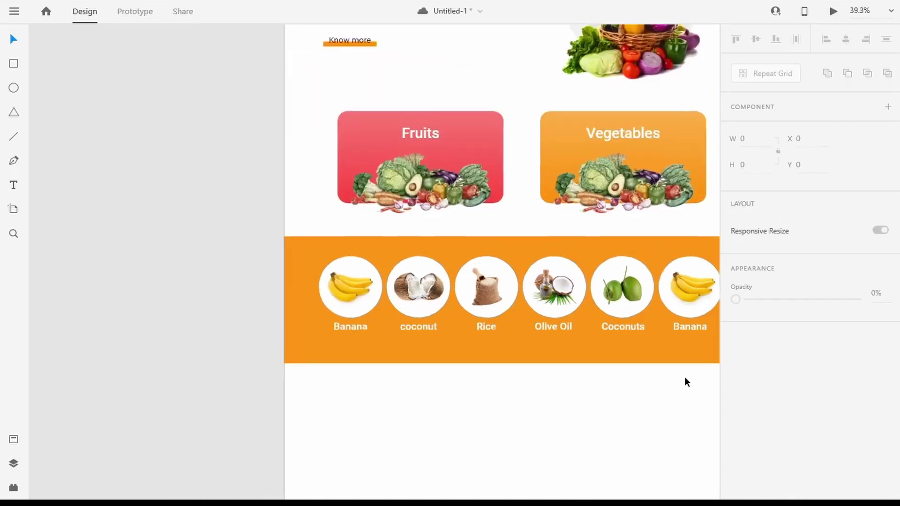
left_click_drag(682, 388, 515, 393)
left_click(366, 356)
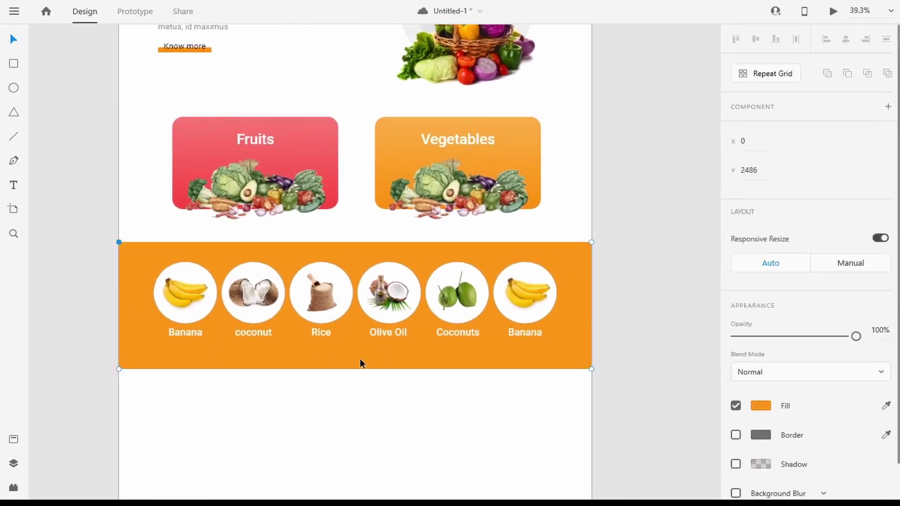
left_click(355, 368)
left_click_drag(355, 368, 358, 359)
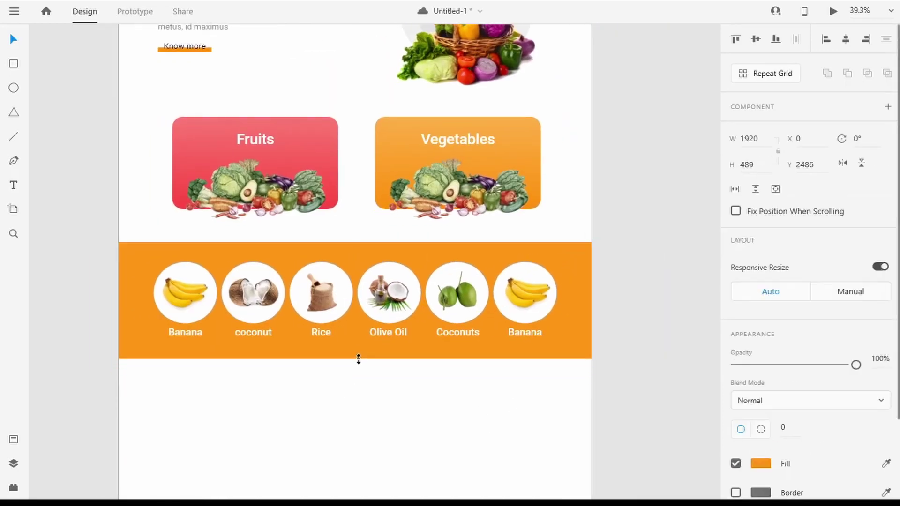
left_click(598, 333)
Draw a full-width rectangle about 1920 by 634 directly below the orange band and fill it with the O8RDKX0 image from the assets folder.
scroll(543, 312, "down", 3)
left_click(13, 65)
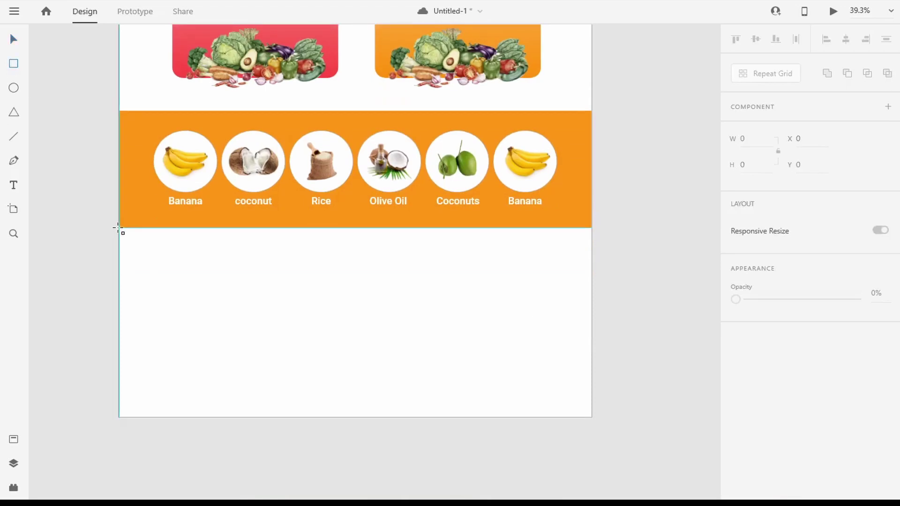
mouse_move(118, 228)
left_mouse_down()
mouse_move(267, 297)
mouse_move(589, 358)
mouse_move(591, 379)
left_mouse_up()
key("alt+Tab")
mouse_move(531, 71)
left_mouse_down()
mouse_move(576, 361)
mouse_move(667, 504)
mouse_move(468, 353)
mouse_move(393, 363)
left_mouse_up()
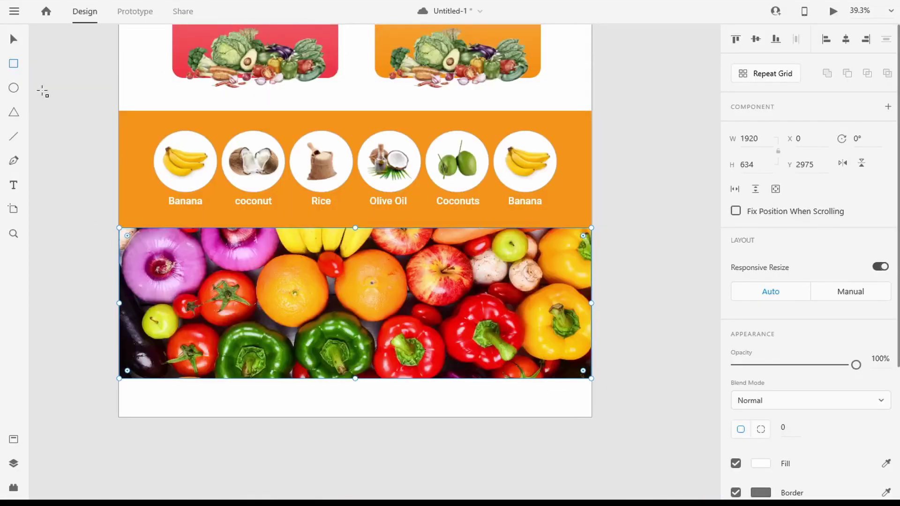
Draw a rectangle about 820 by 319 over the photo's right half, round its corners to 160 and remove its border.
left_click_drag(355, 260, 556, 337)
left_click_drag(549, 269, 515, 304)
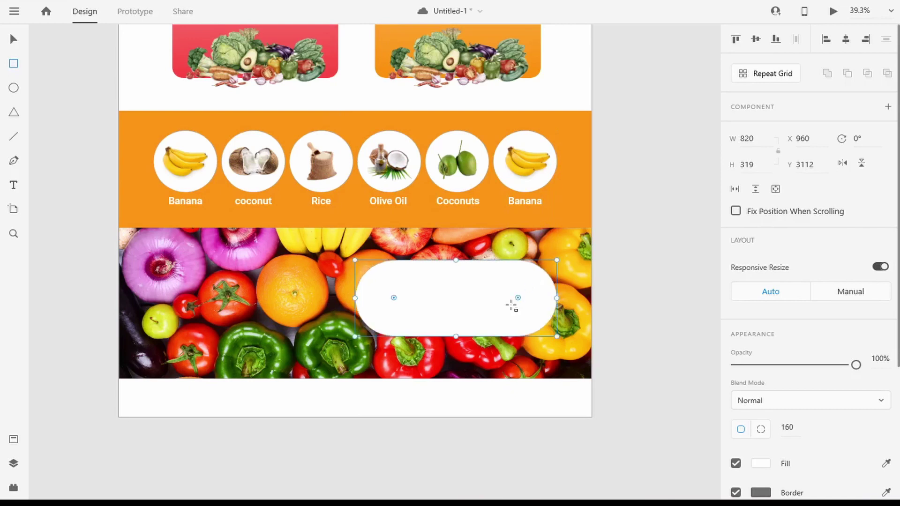
scroll(744, 357, "down", 3)
left_click(736, 351)
Fill the rounded rectangle on the photo with black and lower its opacity to 54%.
left_click(760, 364)
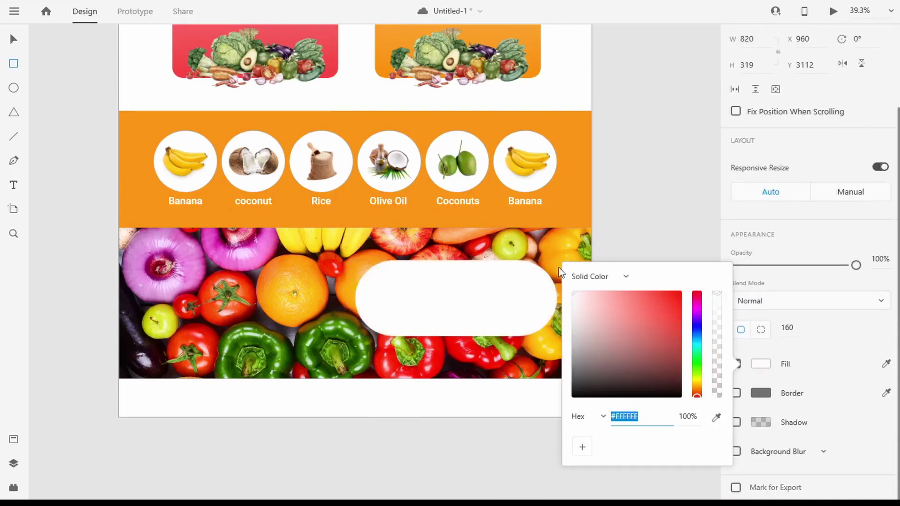
left_click_drag(855, 265, 832, 266)
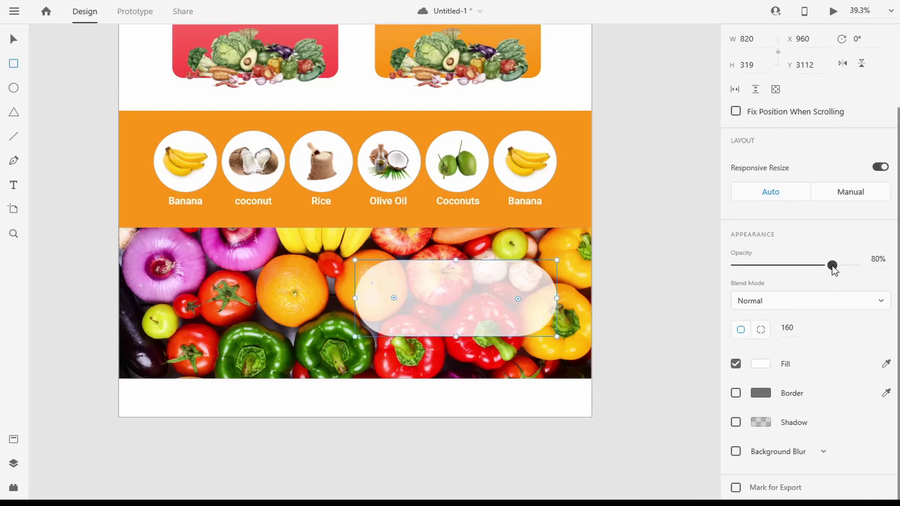
left_click(760, 363)
left_click_drag(608, 324, 570, 397)
left_click_drag(832, 266, 801, 267)
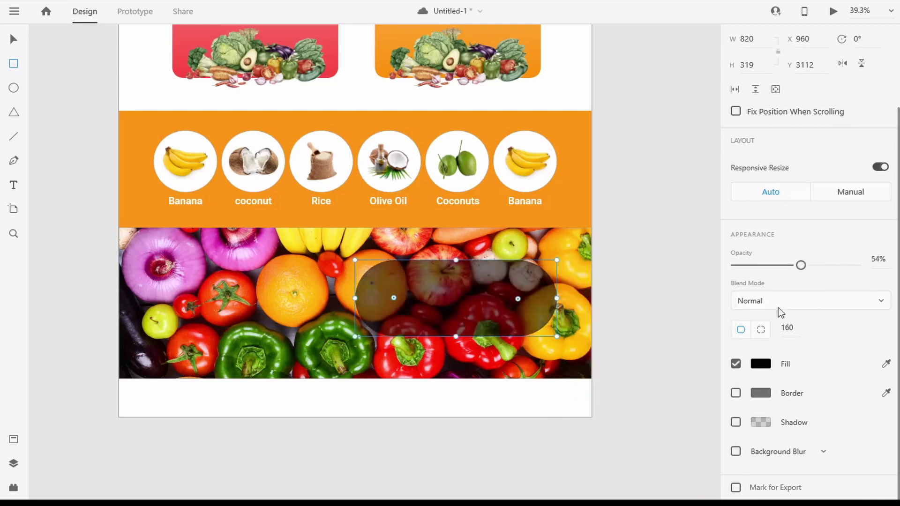
Duplicate the Rice label onto the dark rounded shape and change its text to "Direct From Farmers".
scroll(292, 271, "up", 3)
left_click(14, 39)
left_click_drag(333, 181, 429, 288)
double_click(428, 288)
type("Direct From Farmers")
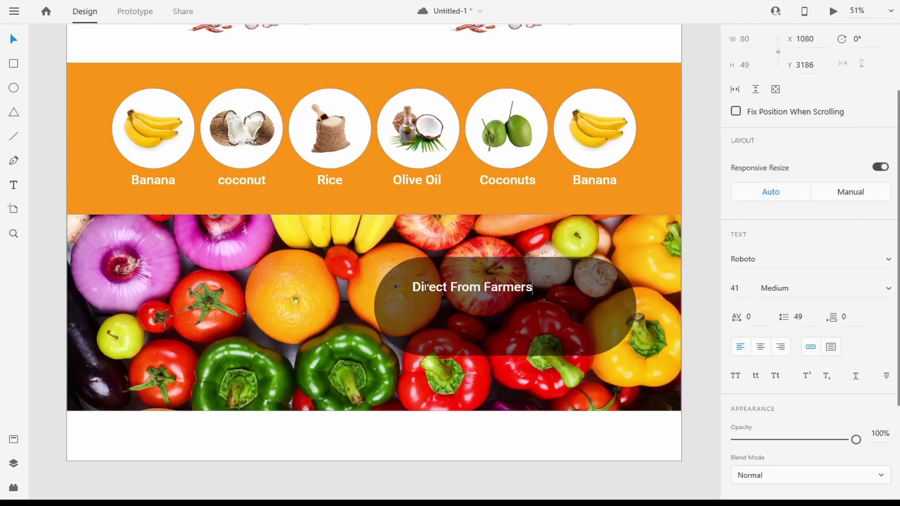
Copy "Lorem ipsum dolor sit amet, consectetur adipiscing elit. Suspendisse tempor" from the Lorem Ipsum page into a text box about 593 by 82 below the heading.
key("alt+Tab")
key("ctrl+Tab")
left_click_drag(162, 260, 463, 262)
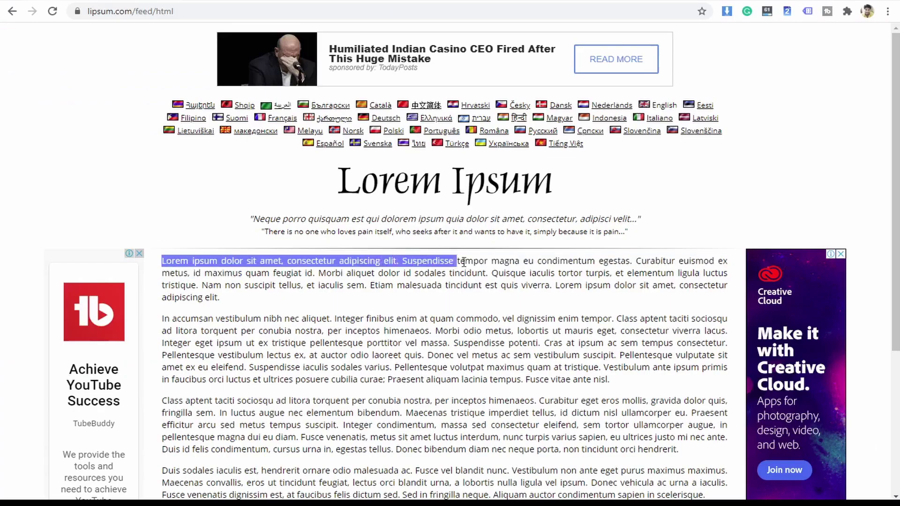
key("alt+Tab")
left_click(14, 185)
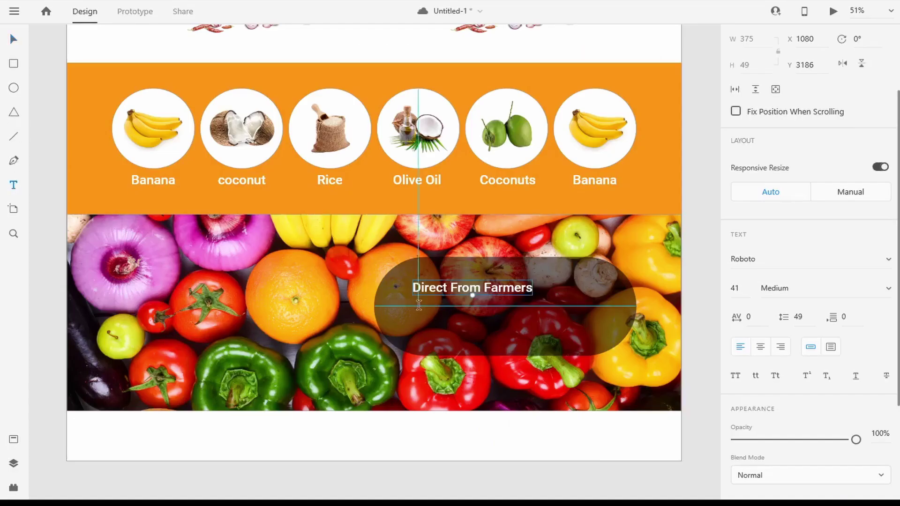
left_click_drag(412, 307, 603, 334)
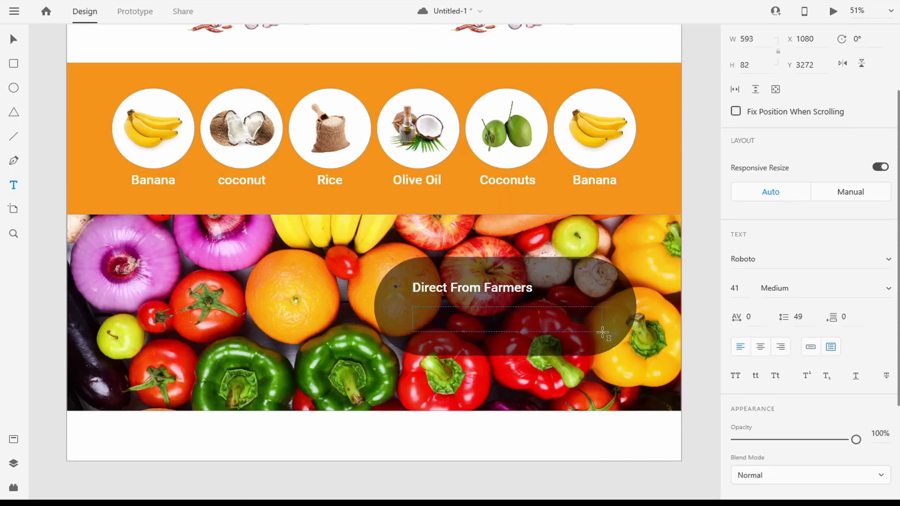
type("Lorem ipsum dolor sit amet, consectetur adipiscing elit. Suspendisse tempor")
Set the placeholder paragraph's font size to 30 and its weight to Regular.
key("ctrl+a")
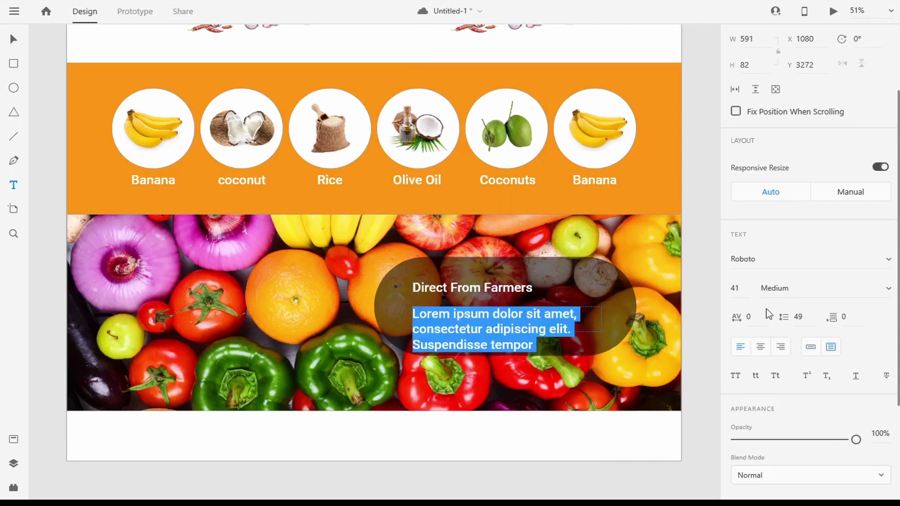
left_click(740, 288)
type("32")
key("Return")
type("30")
key("Return")
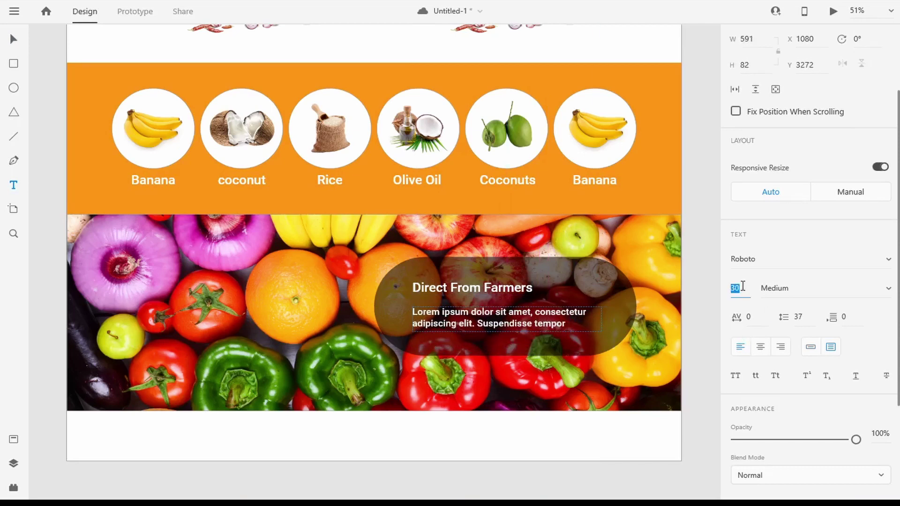
left_click(873, 287)
left_click(775, 261)
key("Escape")
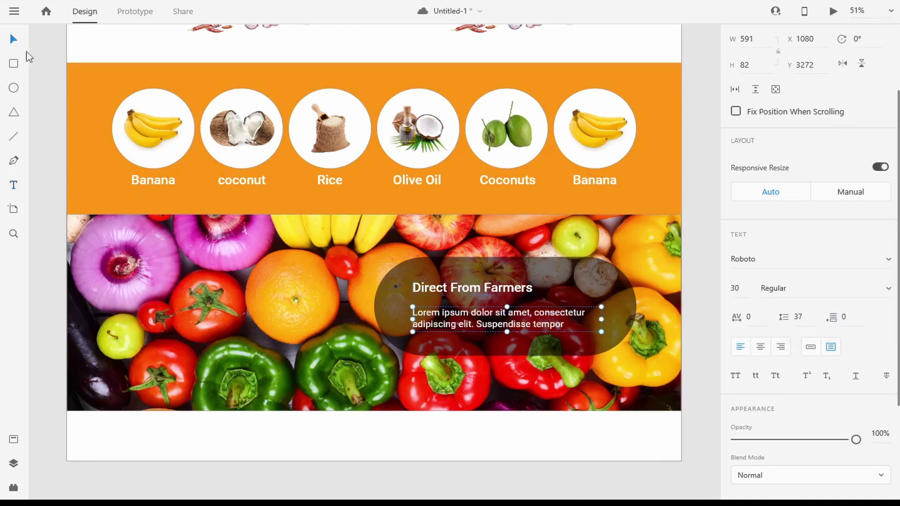
Move the heading and paragraph slightly upward on the dark rounded shape and lock the shape.
left_click_drag(460, 288, 459, 283)
left_click_drag(459, 316, 460, 304)
right_click(597, 288)
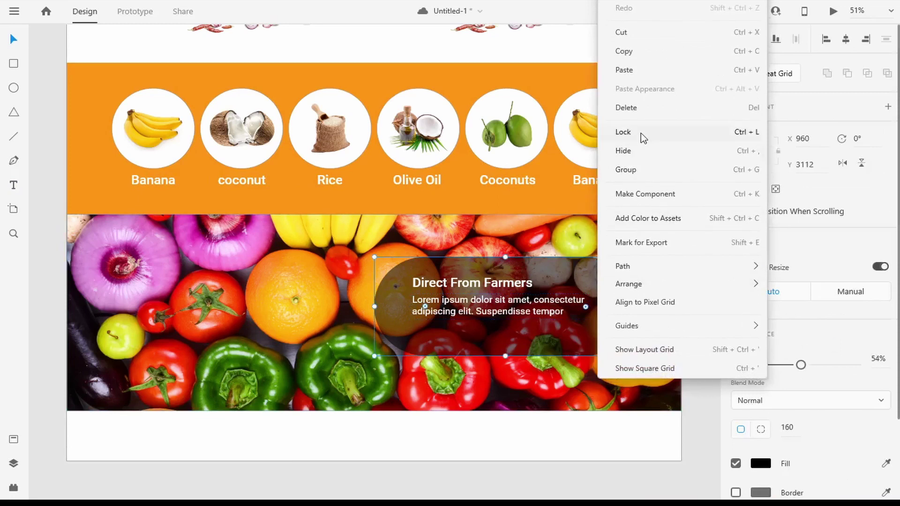
left_click(641, 135)
Duplicate the About section's "Know more" link with its underline bar and place the copy below the paragraph on the dark shape.
scroll(356, 209, "up", 6)
left_click(166, 99)
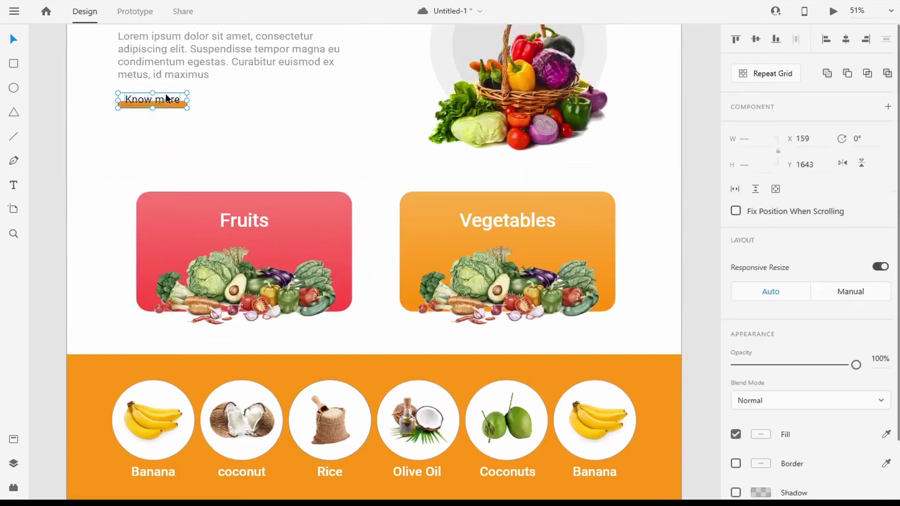
left_click(687, 158)
left_click_drag(166, 100, 615, 325)
scroll(693, 346, "down", 4)
left_click_drag(617, 172, 444, 458)
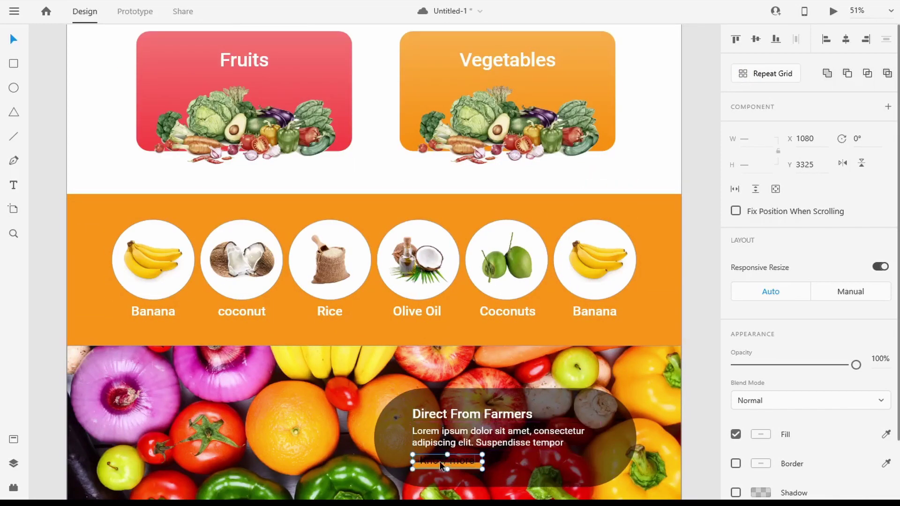
Change the copied "Know more" text colour to white (#FFFFFF).
left_click(443, 458)
left_click(442, 459)
scroll(772, 393, "down", 4)
left_click(759, 395)
left_click_drag(610, 346, 545, 245)
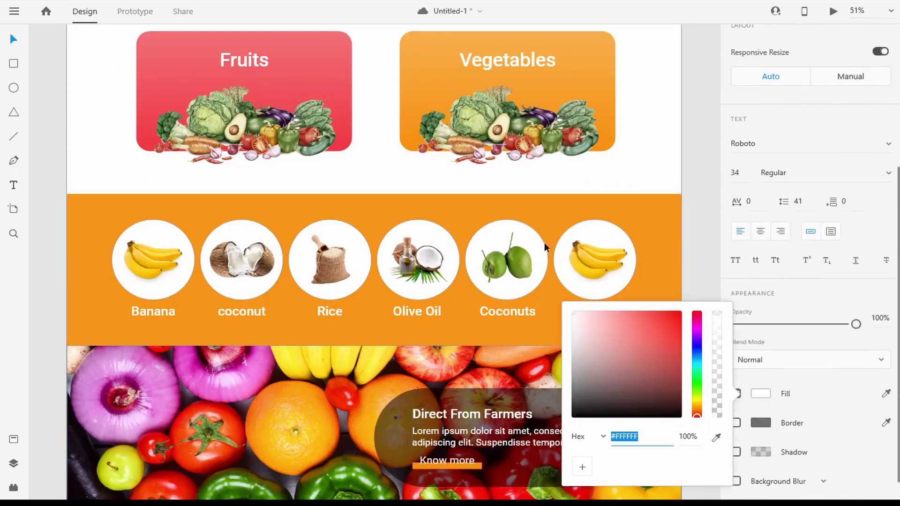
left_click(489, 471)
Recolour the bar under the copied "Know more" link with the red sampled from the Fruits card.
left_click(479, 466)
left_click(761, 392)
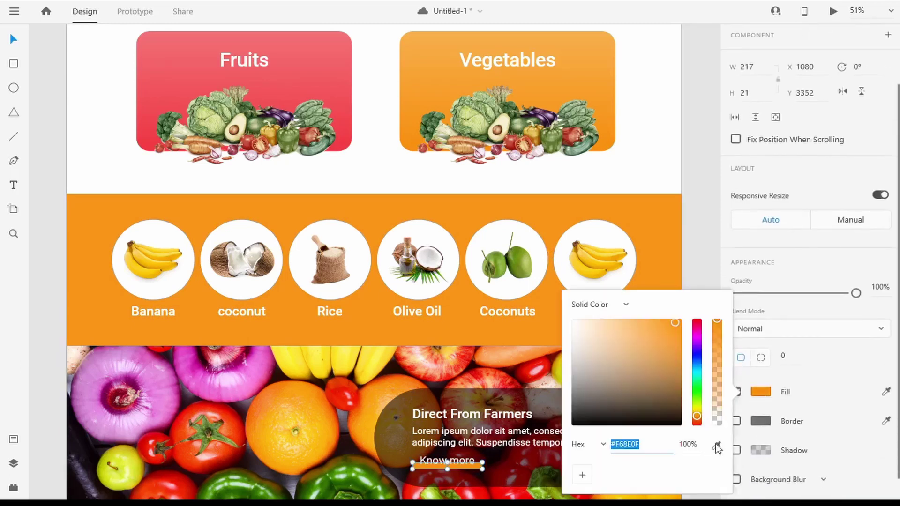
left_click(716, 445)
left_click(341, 148)
left_click(536, 177)
Set the "Direct From Farmers" heading's font weight to Bold.
scroll(536, 177, "down", 4)
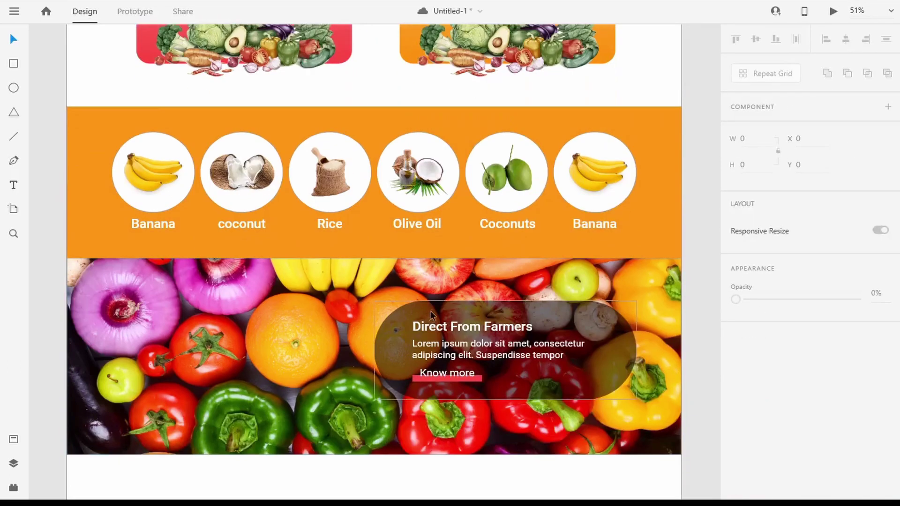
scroll(490, 292, "up", 3)
left_click(448, 212)
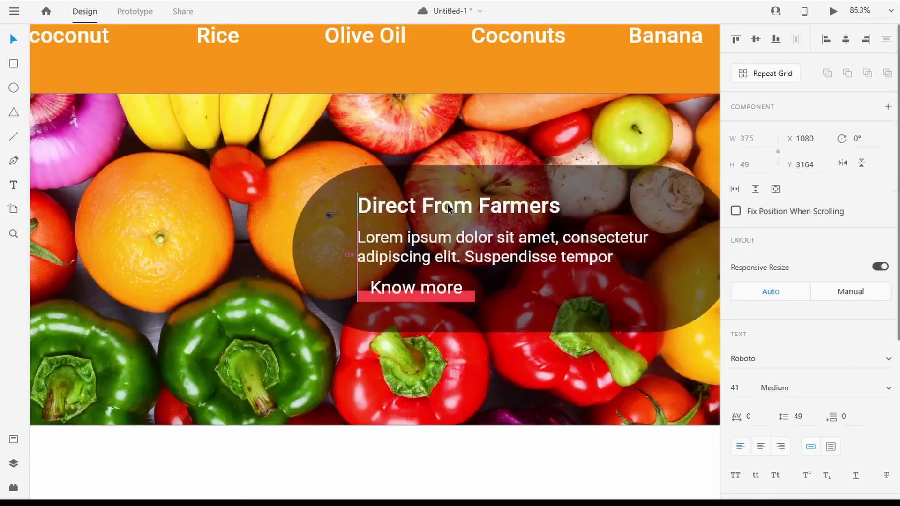
scroll(448, 206, "down", 5)
scroll(889, 320, "down", 2)
left_click(888, 317)
left_click(771, 343)
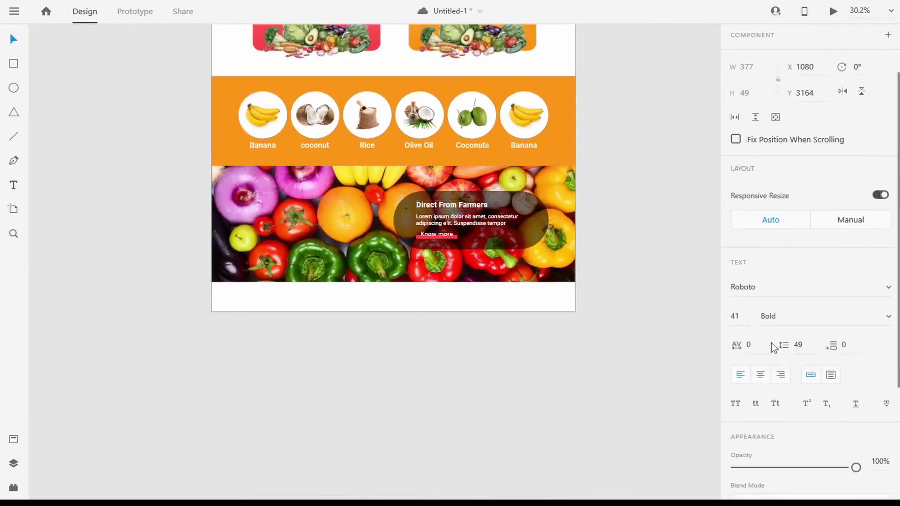
left_click(463, 340)
Extend the artboard downward to a height of about 4745 and display its layout grid.
double_click(419, 298)
left_click_drag(394, 311, 401, 480)
scroll(443, 371, "up", 1)
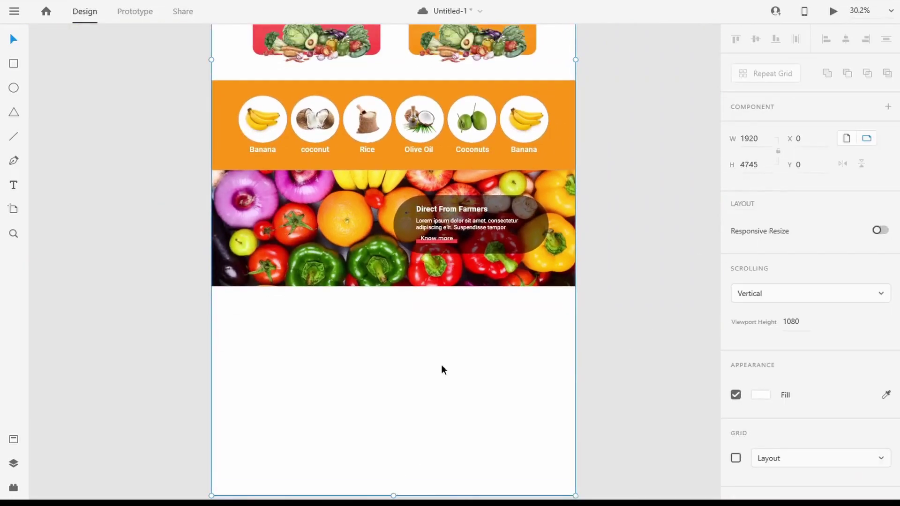
key("ctrl+shift+apostrophe")
scroll(415, 450, "up", 3, "ctrl")
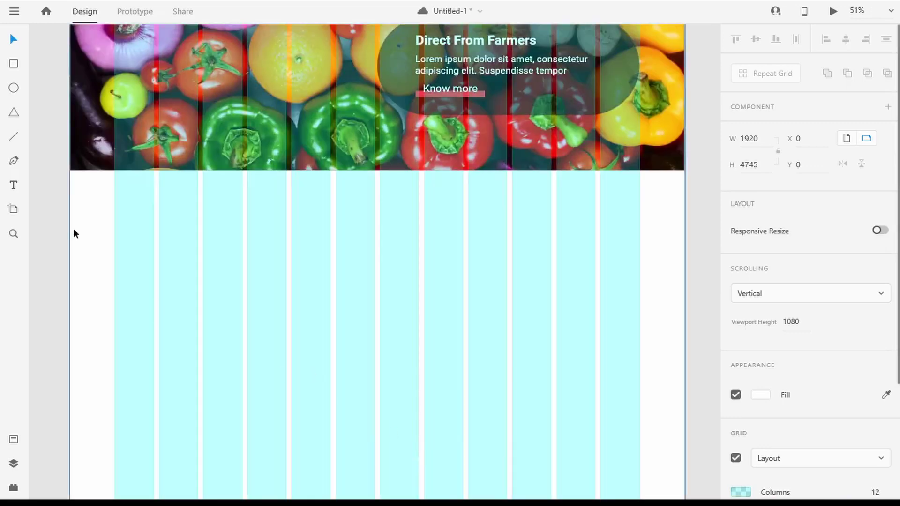
Import the truck, park and spoon images from the assets folder into the blank area below the photo.
key("alt+Tab")
left_click_drag(261, 148, 196, 326)
key("alt+Tab")
left_click_drag(732, 65, 432, 325)
left_click(379, 502)
left_click_drag(860, 65, 631, 279)
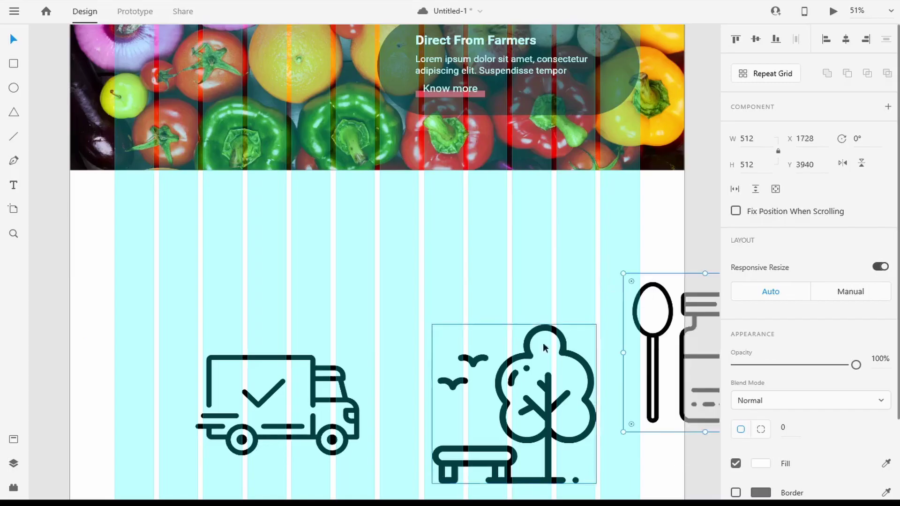
Scale the truck icon down to about 99 by 99 and place it just below the photo's left part.
left_click_drag(289, 403, 249, 274)
left_click_drag(322, 346, 204, 236)
left_click_drag(177, 203, 216, 230)
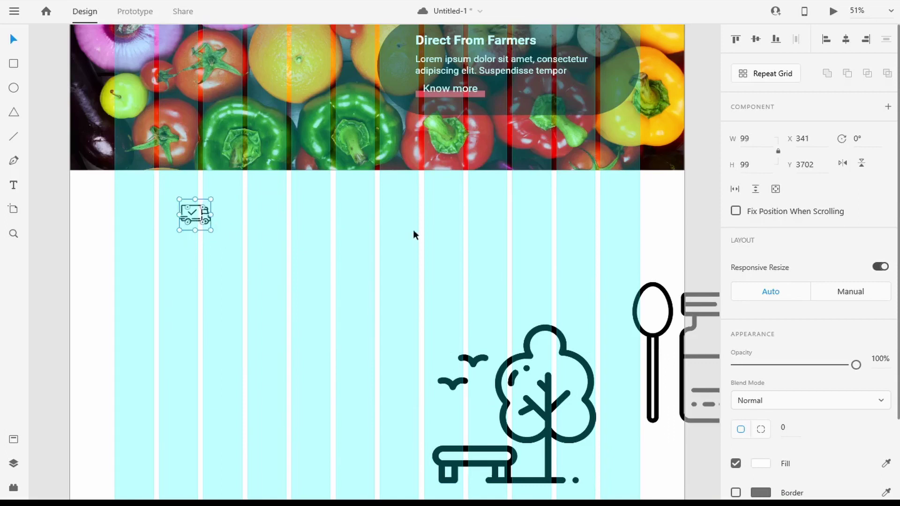
key("Up")
Move the park icon nearer the truck and scale it down to about the truck icon's size.
left_click_drag(444, 361, 343, 280)
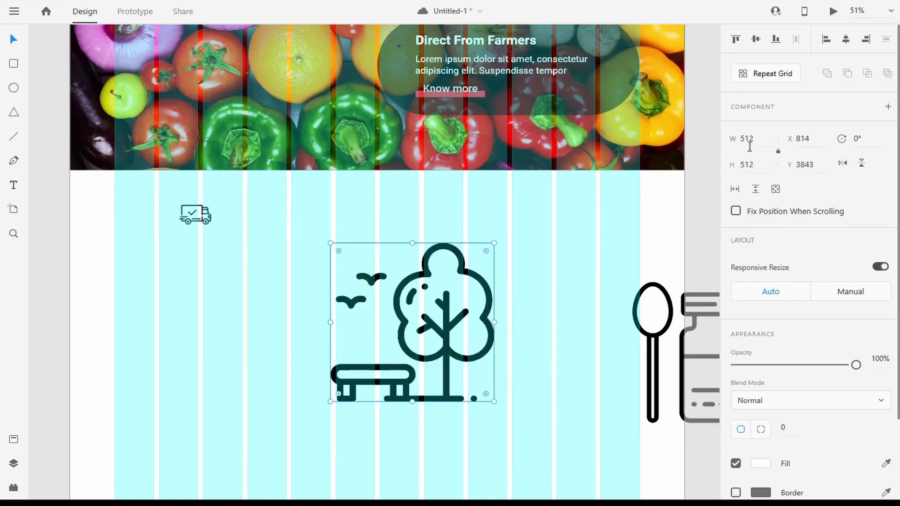
left_click(749, 136)
type("138")
key("Tab")
Move the spoon-and-jar icon fully onto the artboard and set its size to 100 by 100.
left_click(626, 328)
left_click_drag(625, 328, 457, 267)
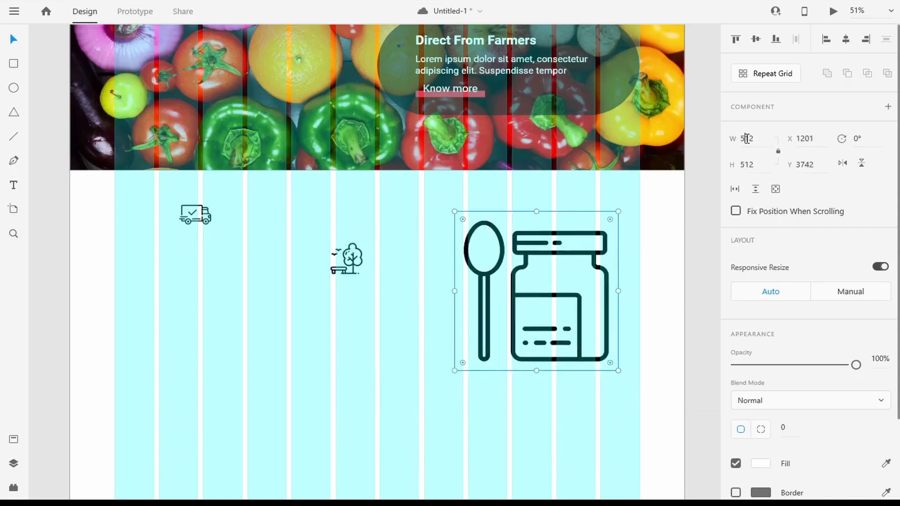
left_click(748, 138)
type("100")
key("Tab")
Arrange the truck, park and spoon icons in one evenly spaced row across the layout columns below the photo.
left_click_drag(197, 217, 202, 215)
left_click(359, 266)
left_click_drag(359, 265, 386, 219)
left_click_drag(484, 233, 558, 216)
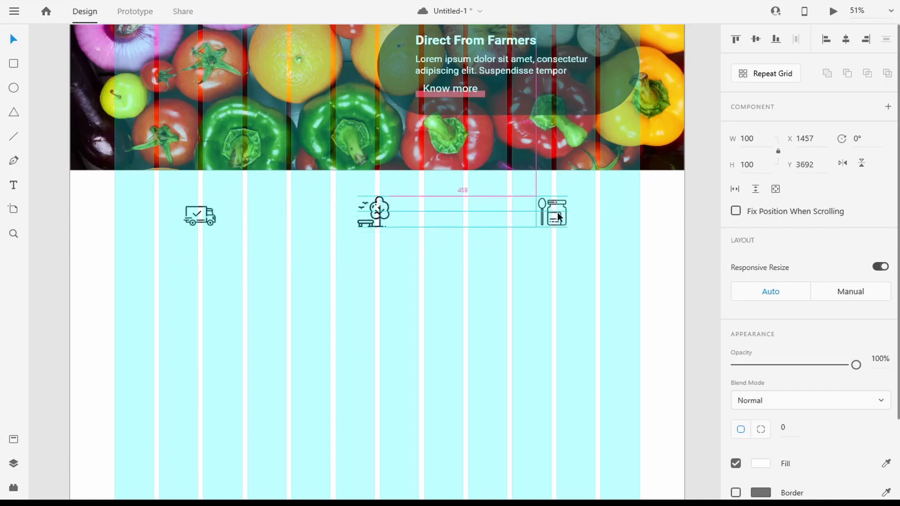
left_click(685, 258)
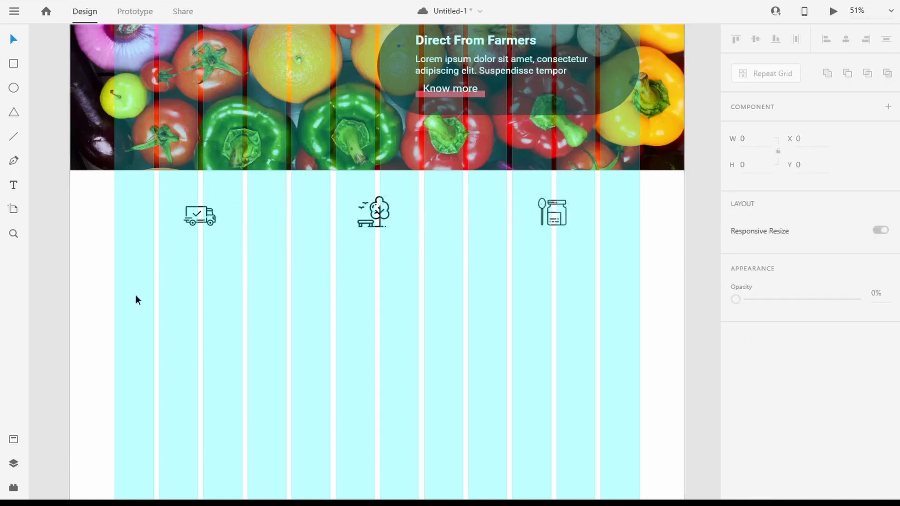
left_click(479, 70)
left_click_drag(479, 70, 539, 142)
key("Delete")
Duplicate the "Direct From Farmers" heading beneath the truck icon and change the copy's fill to black (#000000).
left_click_drag(465, 41, 189, 249)
scroll(748, 309, "down", 1)
scroll(748, 309, "down", 4)
left_click(760, 363)
left_click_drag(598, 323, 565, 389)
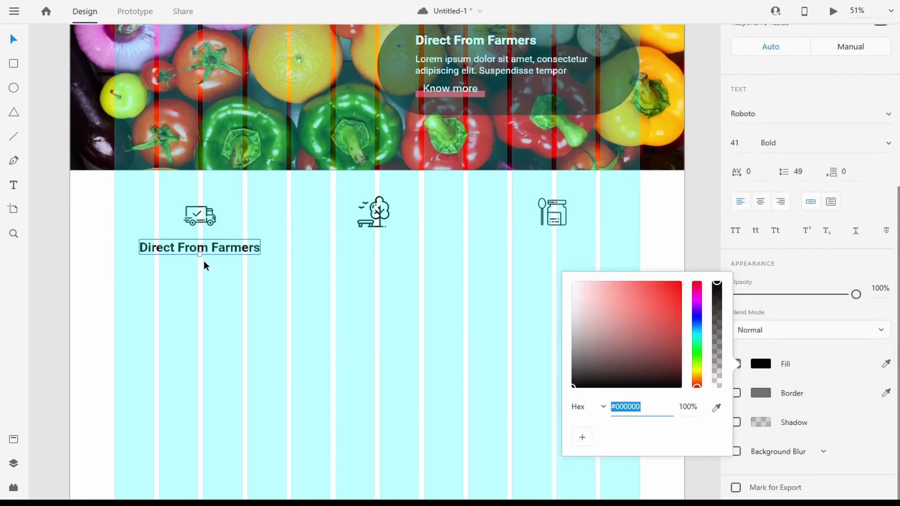
Change the truck icon's heading to "Free Delivery", centre it under the icon, and copy it beneath the park and spoon icons.
left_click(189, 246)
left_click_drag(190, 246, 189, 245)
double_click(189, 248)
type("Free Delivery")
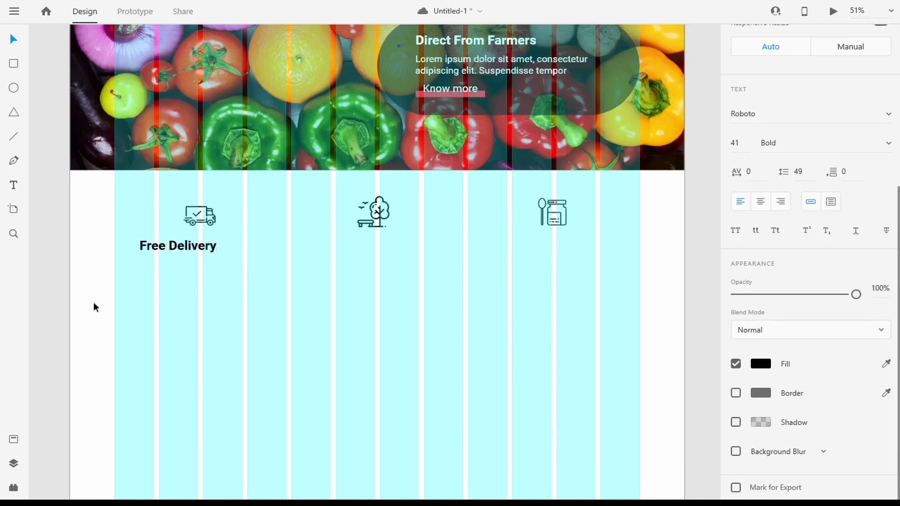
left_click_drag(184, 249, 564, 244)
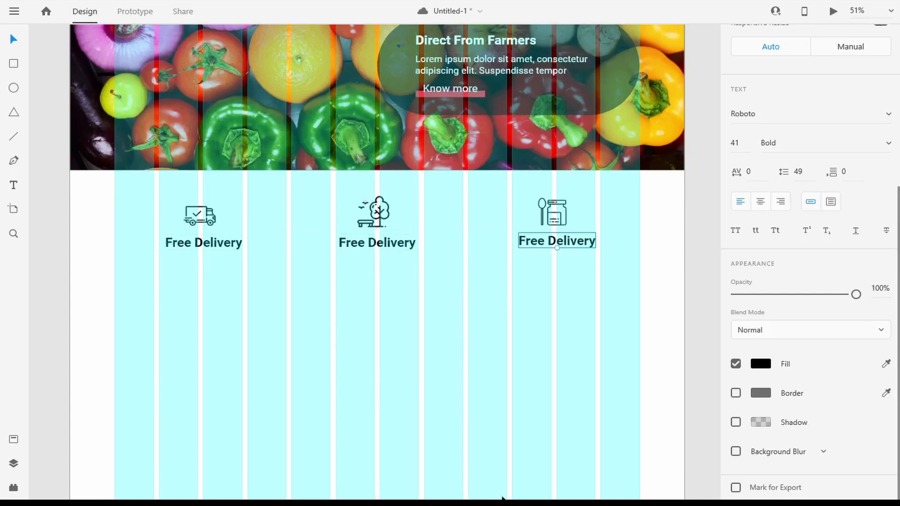
Change the park icon's heading to "Natural & Tasty" and the spoon-and-jar icon's heading to "Standard Quality".
left_click(378, 240)
double_click(378, 240)
type("Natural")
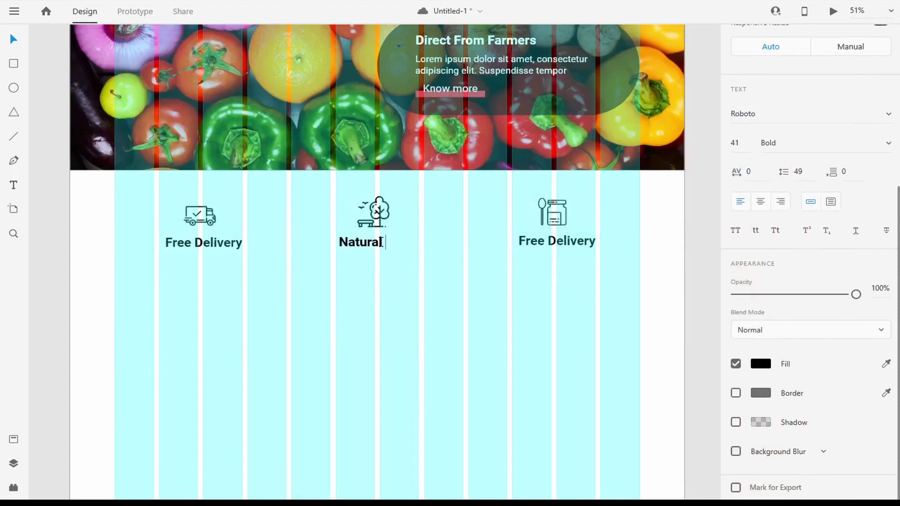
type(" & Tasty")
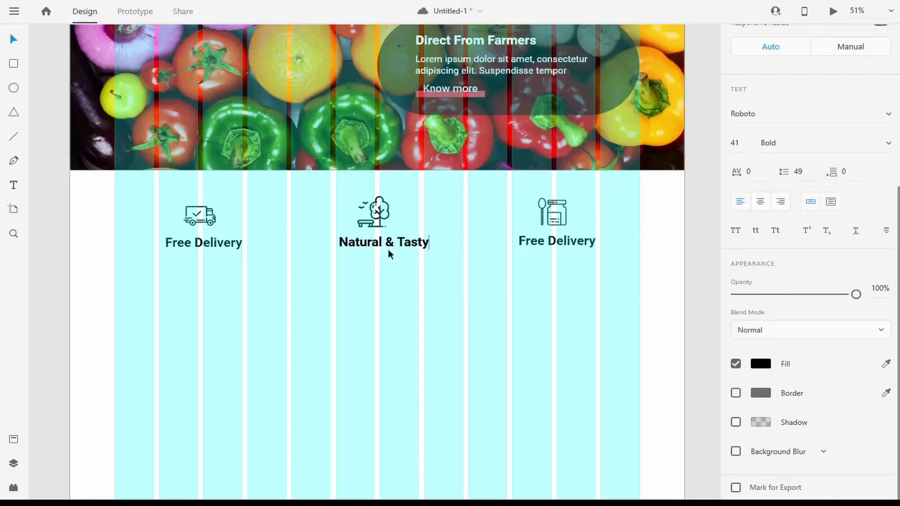
left_click(538, 242)
double_click(537, 242)
type("Stand")
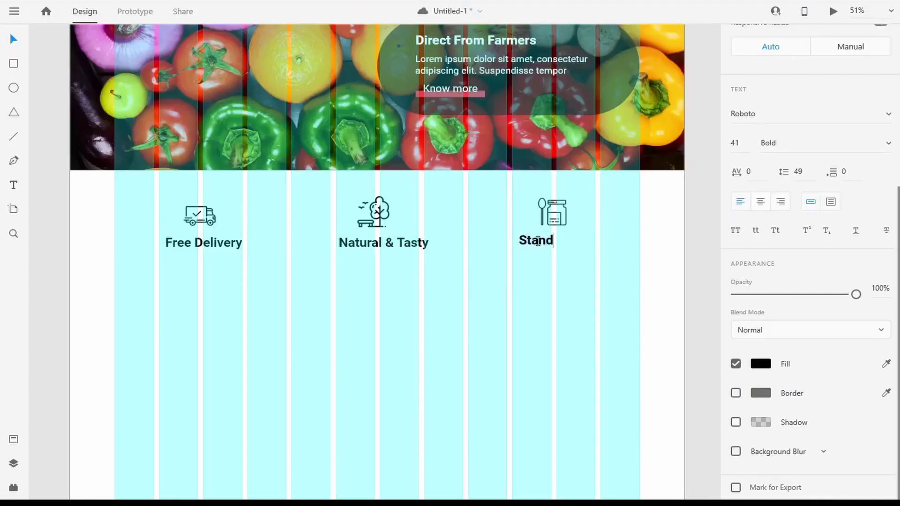
type("ard Quality")
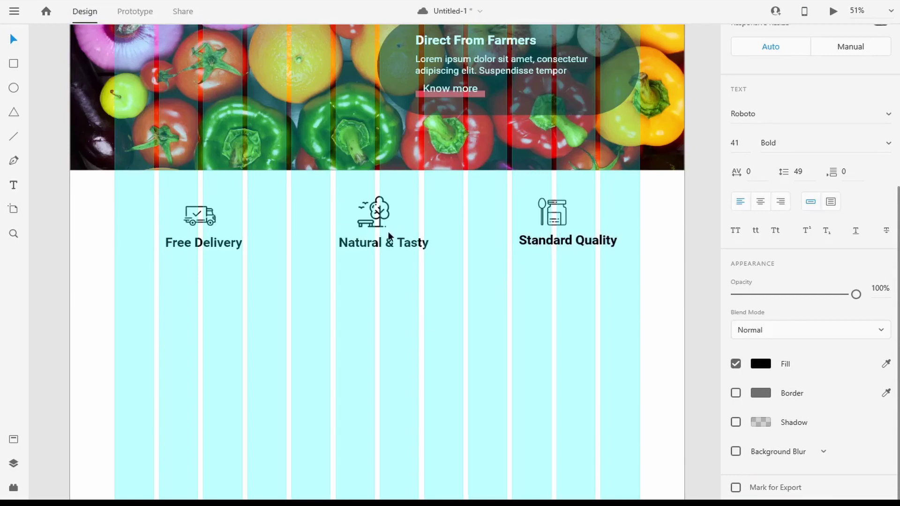
Centre the "Natural & Tasty" and "Standard Quality" headings beneath their icons.
scroll(422, 232, "up", 3)
scroll(290, 246, "down", 2)
left_click_drag(308, 251, 300, 251)
mouse_move(550, 251)
left_mouse_down()
mouse_move(532, 254)
mouse_move(543, 207)
mouse_move(551, 259)
mouse_move(538, 253)
left_mouse_up()
left_click(672, 246)
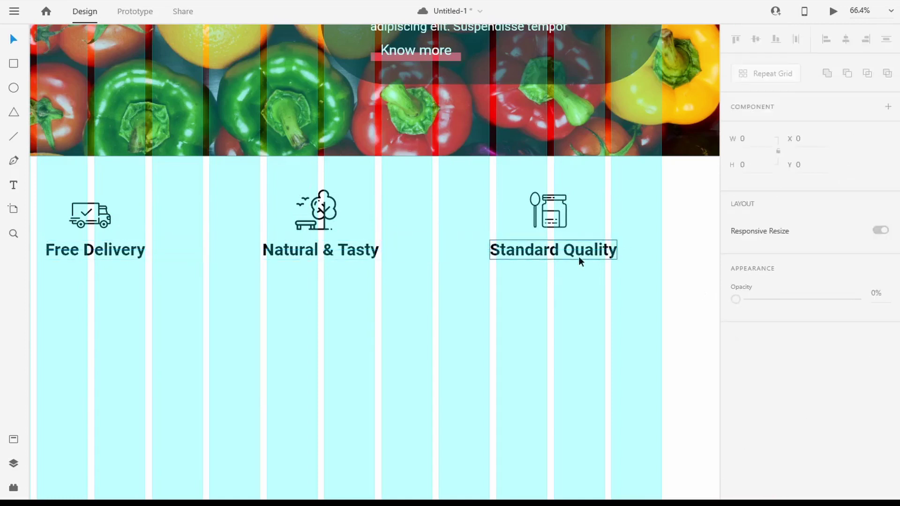
Set the font weight of the "Standard Quality", "Natural & Tasty" and "Free Delivery" headings to Regular.
left_click(579, 257)
left_click(821, 172)
left_click(811, 153)
left_click(860, 172)
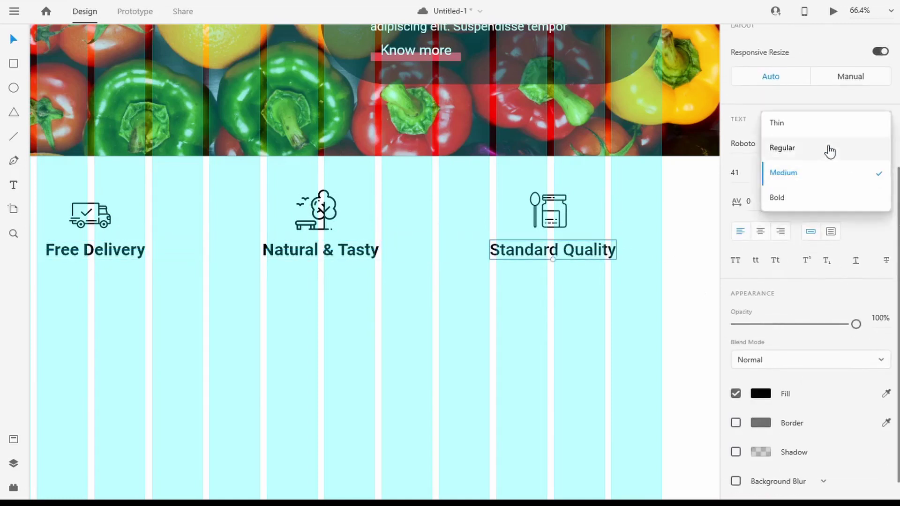
left_click(828, 149)
left_click(354, 253)
left_click(888, 173)
left_click(824, 136)
left_click(104, 251)
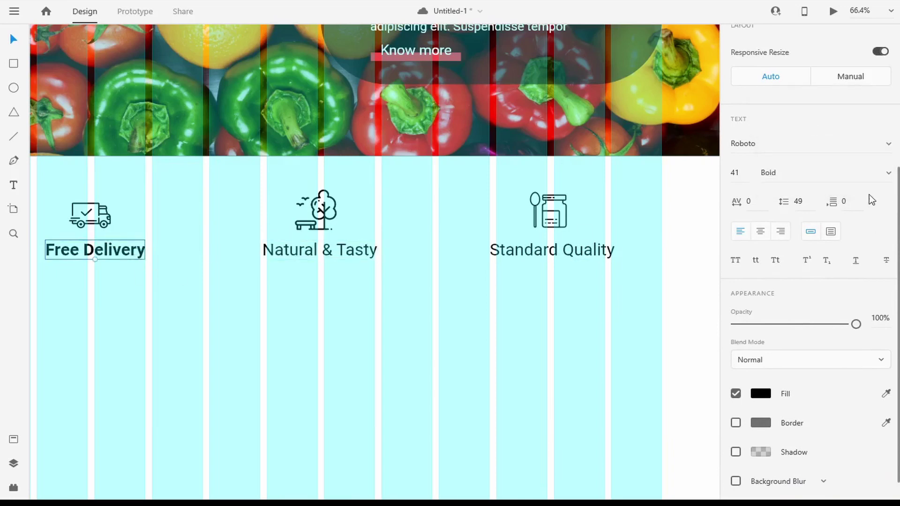
left_click(868, 173)
left_click(823, 136)
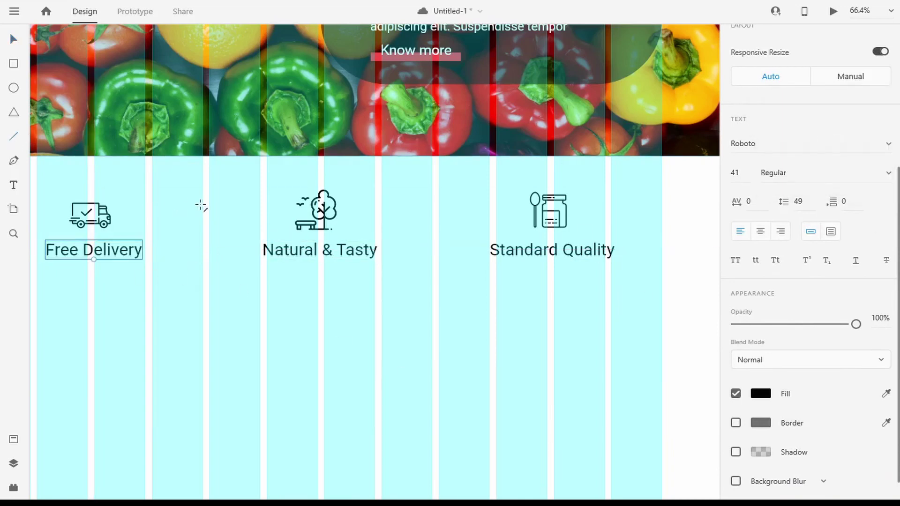
Draw a vertical divider line about 119 px high between Free Delivery and Natural & Tasty with border size 2.
left_click_drag(206, 207, 203, 255)
left_click(771, 328)
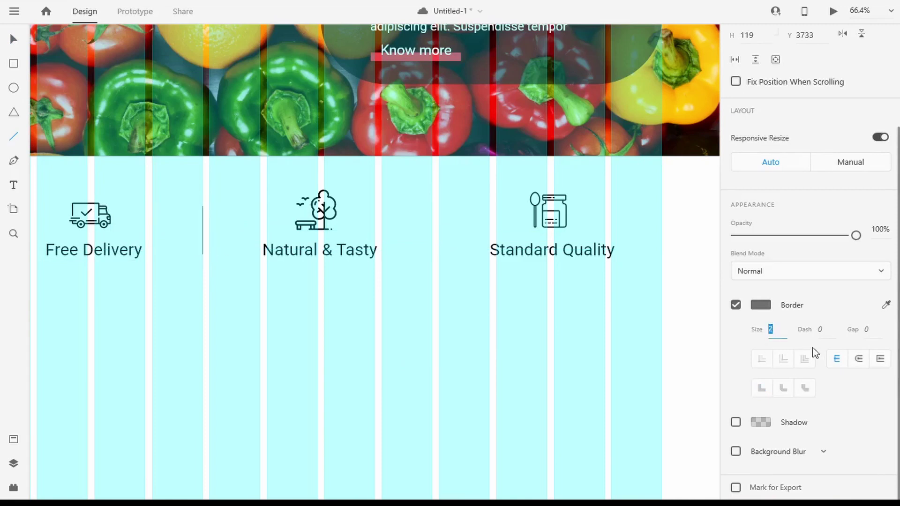
key("Return")
Copy the divider line between Natural & Tasty and Standard Quality, level with the first, and hide the layout grid.
scroll(154, 229, "up", 5)
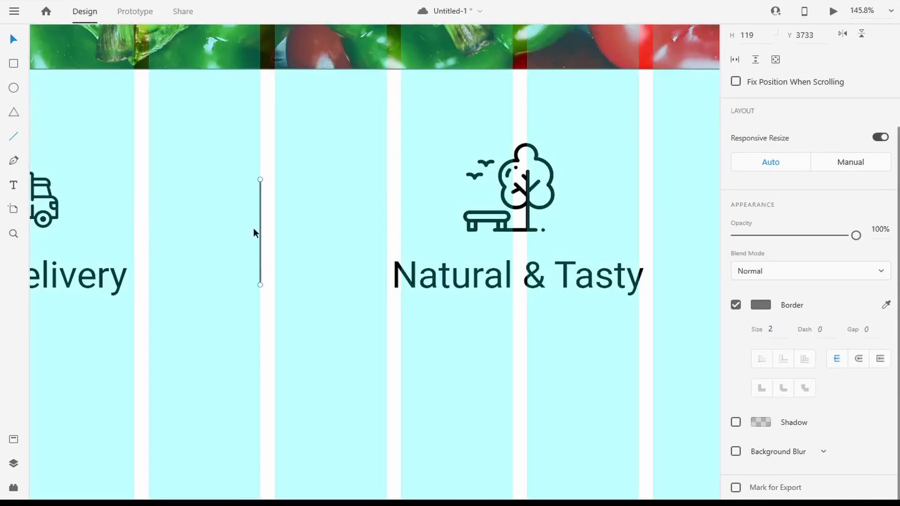
left_click_drag(259, 231, 705, 253)
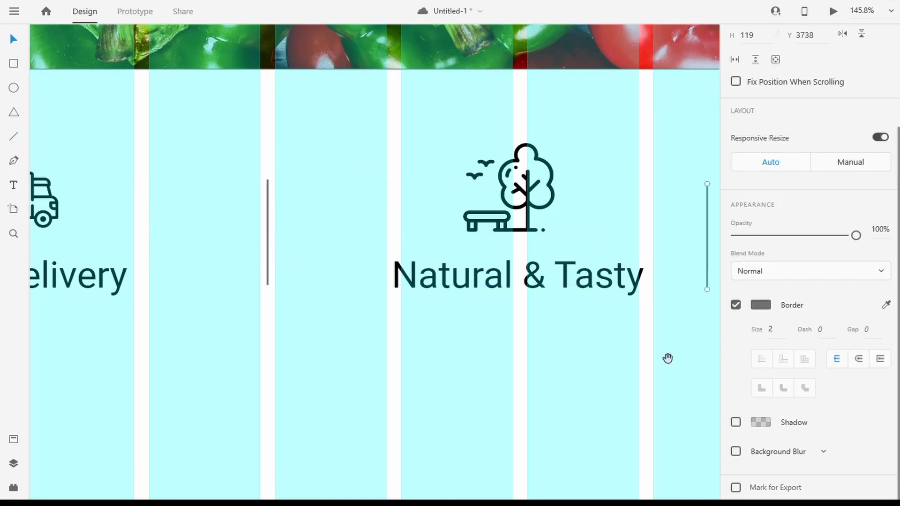
left_click_drag(668, 359, 291, 369)
left_click_drag(325, 249, 393, 245)
scroll(304, 271, "down", 3)
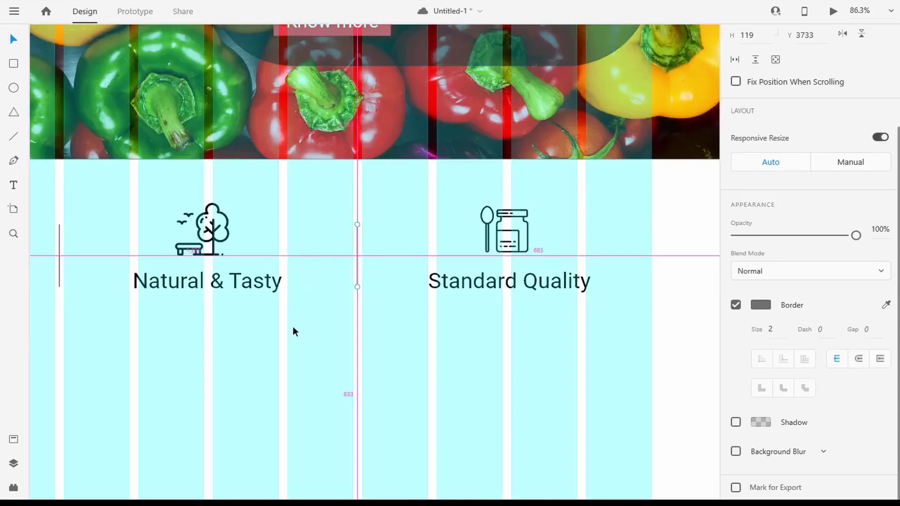
scroll(223, 286, "down", 4)
left_click_drag(223, 389, 337, 391)
left_click(649, 316)
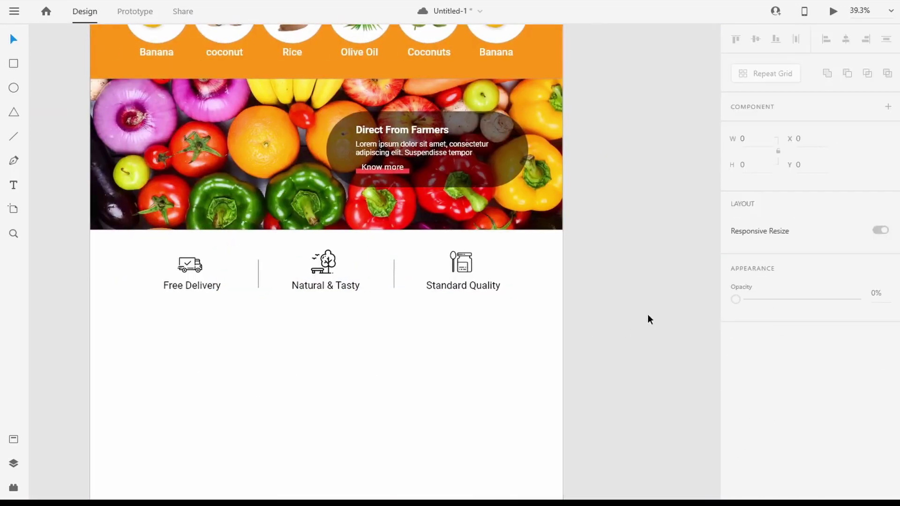
Draw a rectangle below the features row spanning the full 1920 px artboard width, about 619 px high.
left_click(14, 64)
mouse_move(90, 305)
left_mouse_down()
mouse_move(563, 408)
mouse_move(563, 452)
left_mouse_up()
left_click(14, 41)
left_click_drag(356, 357, 356, 361)
scroll(594, 363, "down", 1)
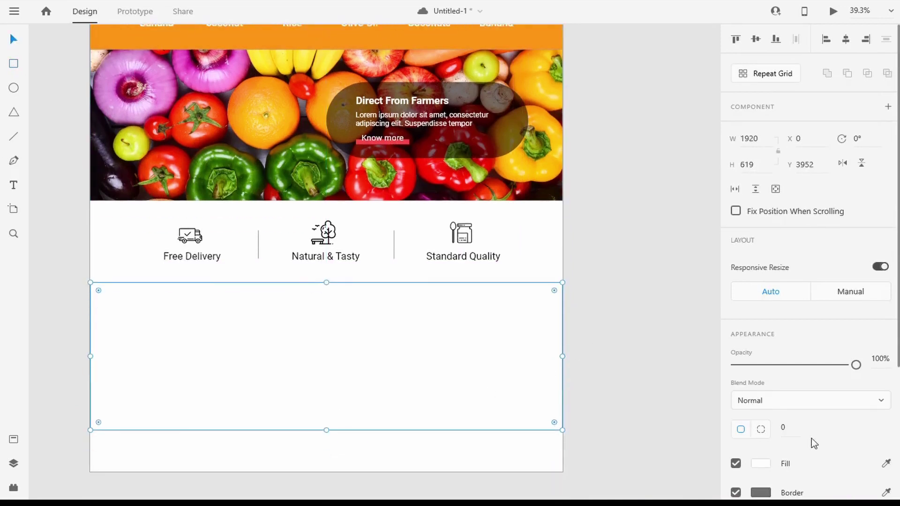
Fill the rectangle below the features row with the red sampled from the Fruits card and remove its border.
left_click(761, 464)
scroll(622, 230, "up", 7)
left_click(717, 453)
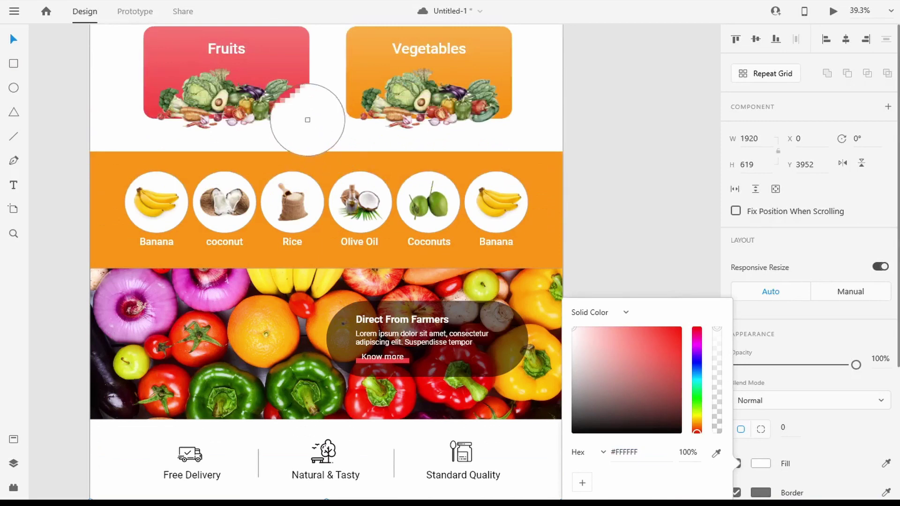
left_click(306, 117)
scroll(420, 334, "down", 8)
scroll(737, 410, "down", 4)
left_click(736, 349)
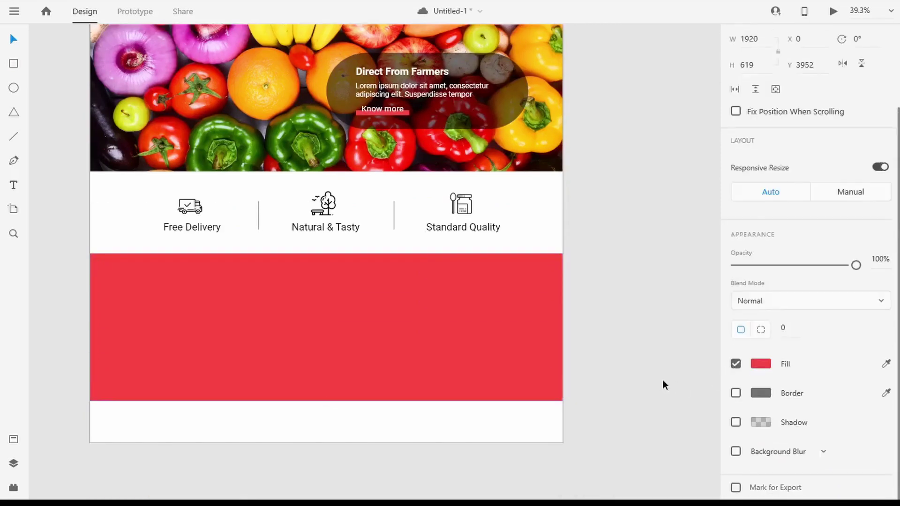
Shrink the red rectangle to a thin footer bar and shorten the artboard to end just below it.
left_click_drag(351, 402, 338, 286)
left_click(578, 312)
double_click(347, 426)
left_click_drag(328, 443, 326, 300)
scroll(329, 398, "up", 1)
Copy the "Free Delivery" text onto the red footer bar and change it to "© Copyright 2020 All right reserved.".
left_click(190, 269)
left_click_drag(198, 268, 307, 315)
double_click(330, 314)
type("© Copyright 2020 All right reserved.")
key("Escape")
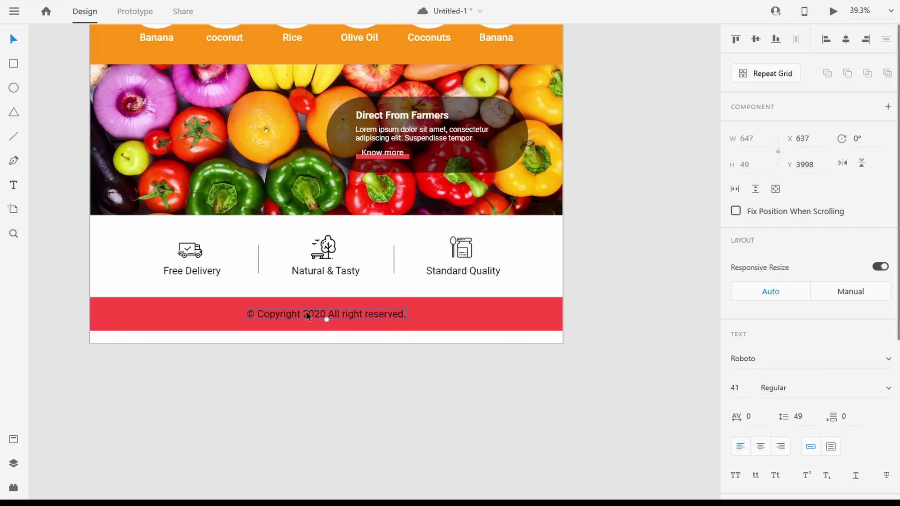
Change the copyright text's fill to white.
scroll(769, 422, "down", 3)
left_click(752, 463)
left_click_drag(590, 337, 558, 289)
left_click(310, 346)
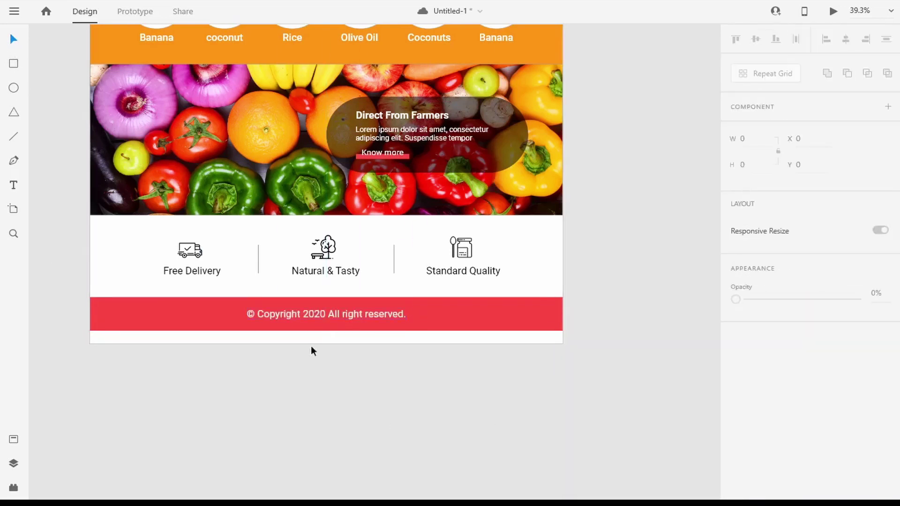
Try the Bold weight on the copyright text, then settle on Medium.
left_click(303, 314)
scroll(844, 345, "down", 2)
left_click(888, 316)
left_click(795, 367)
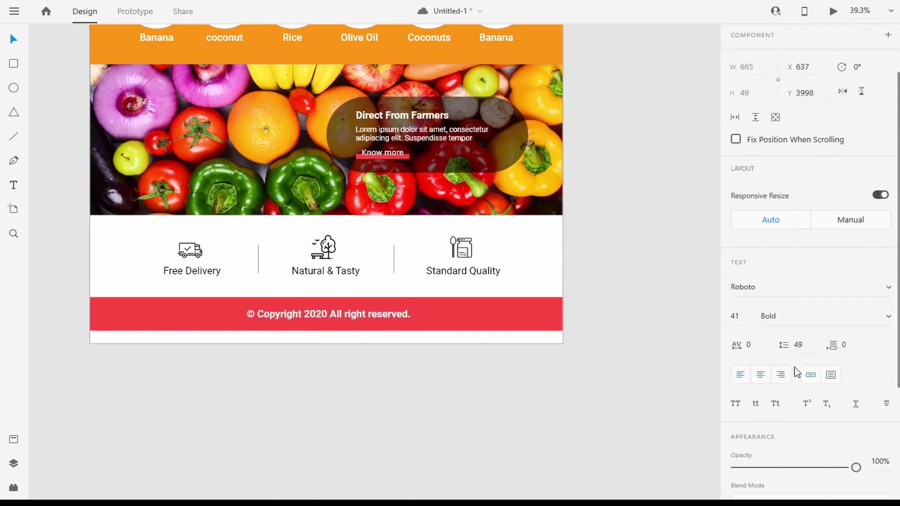
left_click(881, 317)
left_click(797, 293)
left_click(471, 404)
Centre the copyright text on the footer bar and trim the artboard to the bar's lower edge.
left_click_drag(342, 314, 342, 314)
left_click(363, 337)
left_click_drag(327, 344, 328, 331)
left_click(338, 370)
scroll(338, 369, "up", 1)
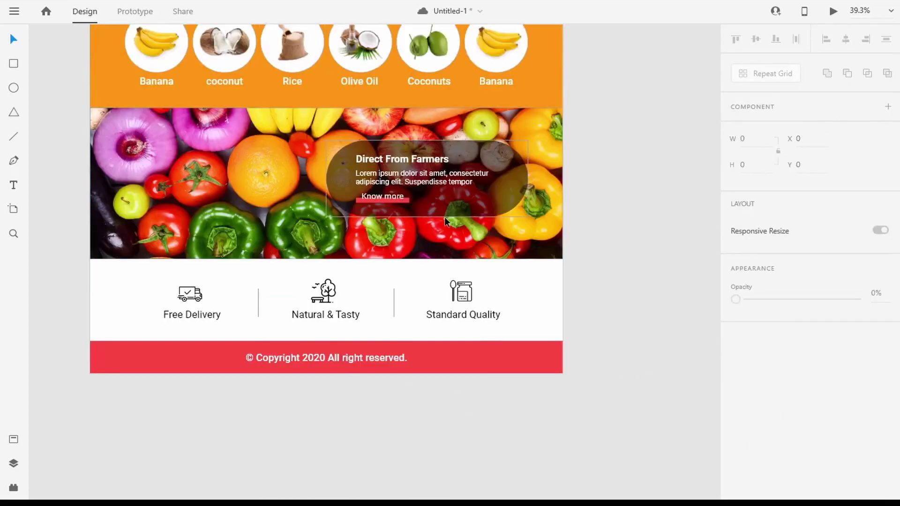
Save the design as a cloud document named "green" and bring the whole page into view.
key("ctrl+s")
type("green")
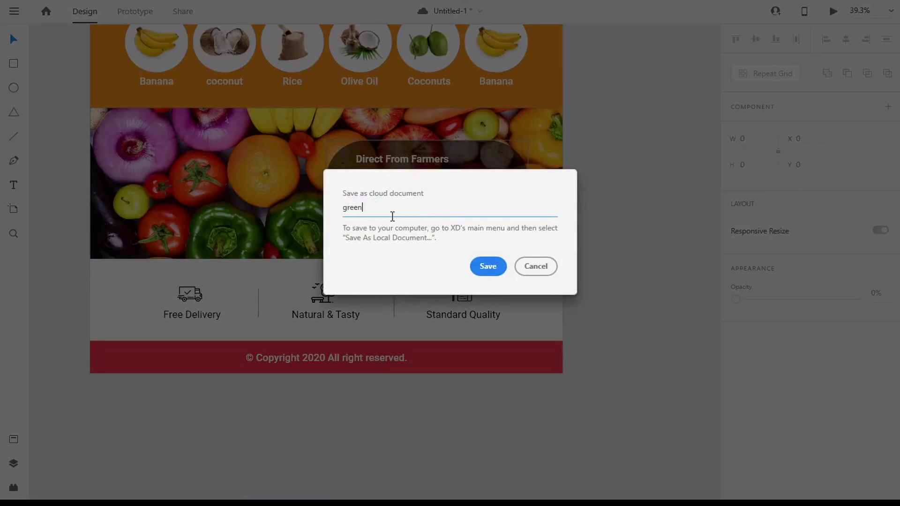
key("Return")
scroll(186, 137, "down", 4)
left_click_drag(184, 74, 354, 274)
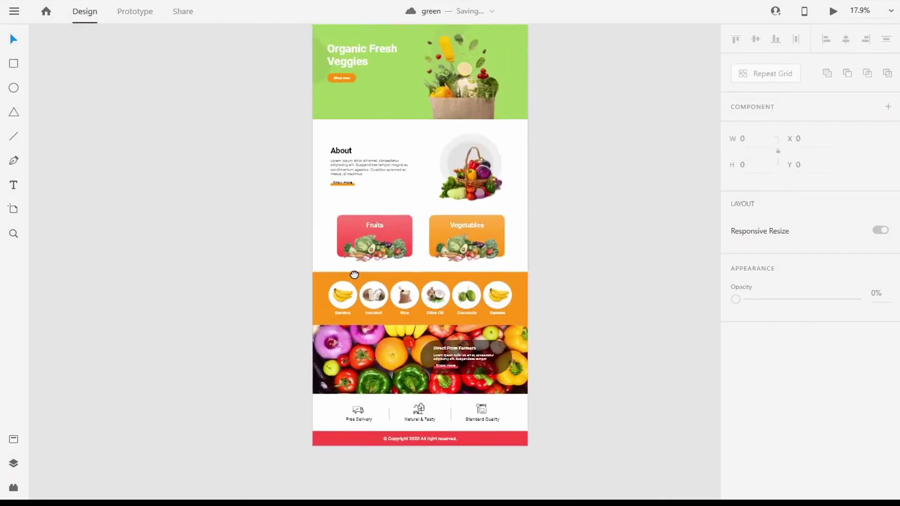